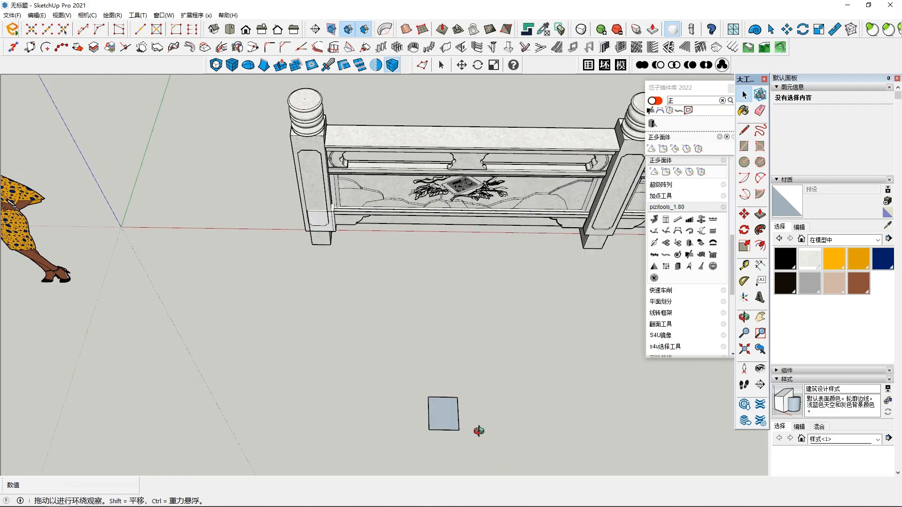
Extrude the square face in front of the railing into a block about 277 mm tall.
{"action": "left_click", "coordinate": [441, 426]}
{"action": "left_click", "coordinate": [760, 214]}
{"action": "left_click", "coordinate": [470, 365]}
{"action": "left_click", "coordinate": [481, 339]}
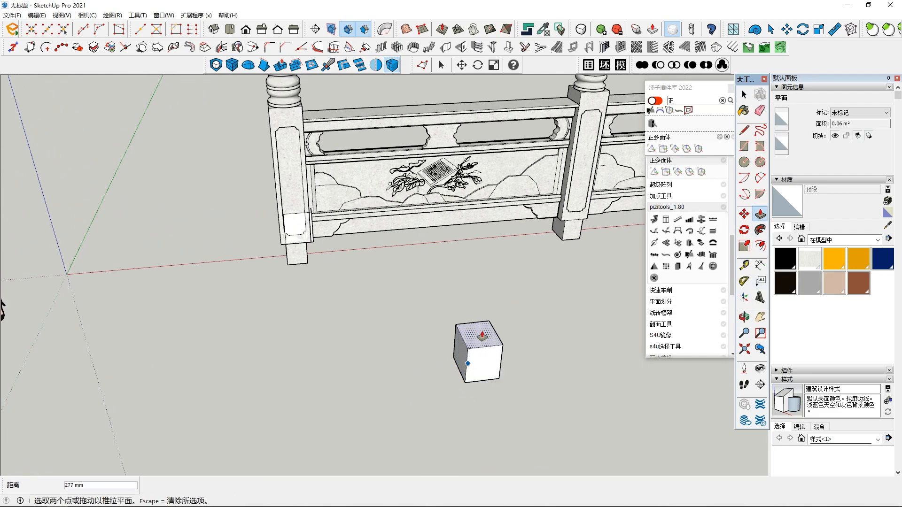
Turn all the faces and edges of the block into a group.
{"action": "key", "text": "space"}
{"action": "triple_click", "coordinate": [481, 345]}
{"action": "right_click", "coordinate": [485, 344]}
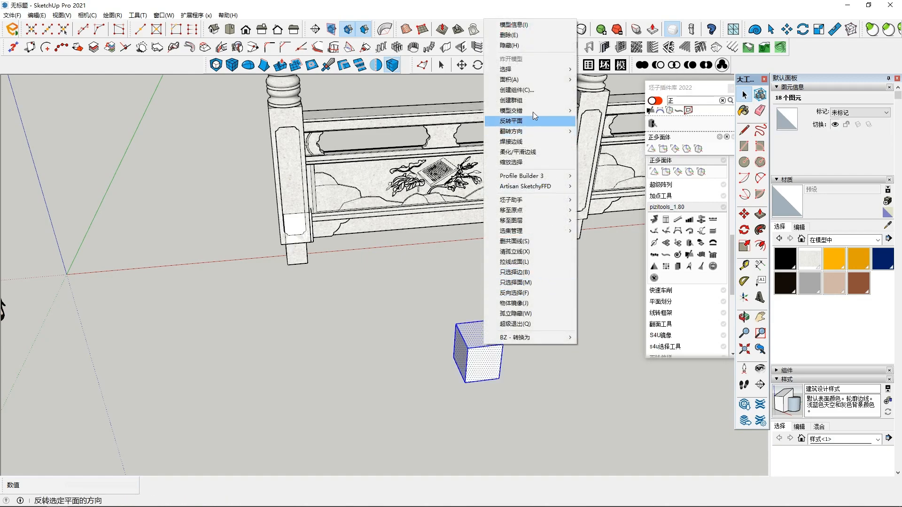
{"action": "left_click", "coordinate": [516, 100]}
Copy the block's top face from inside its group and paste it outside the group, in place on top of the block.
{"action": "mouse_move", "coordinate": [475, 380]}
{"action": "middle_mouse_down"}
{"action": "mouse_move", "coordinate": [458, 340]}
{"action": "mouse_move", "coordinate": [455, 389]}
{"action": "mouse_move", "coordinate": [470, 366]}
{"action": "middle_mouse_up"}
{"action": "double_click", "coordinate": [454, 394]}
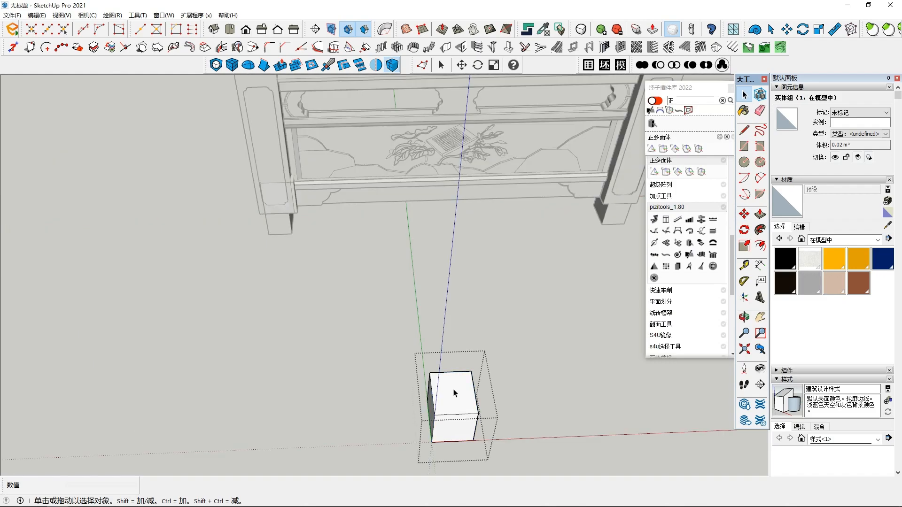
{"action": "left_click", "coordinate": [454, 394]}
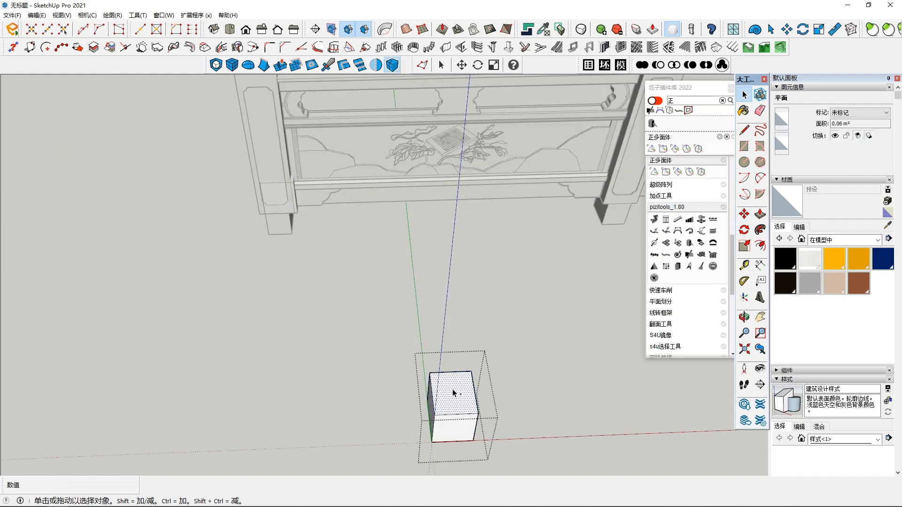
{"action": "left_click", "coordinate": [318, 408]}
{"action": "key", "text": "ctrl+v"}
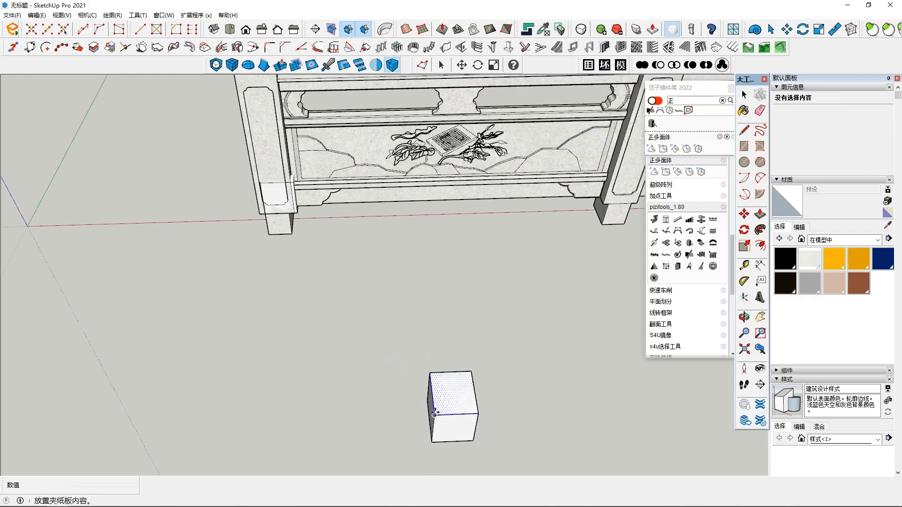
{"action": "left_click", "coordinate": [435, 413]}
Scale the pasted top face up slightly so that it overhangs the base block.
{"action": "key", "text": "s"}
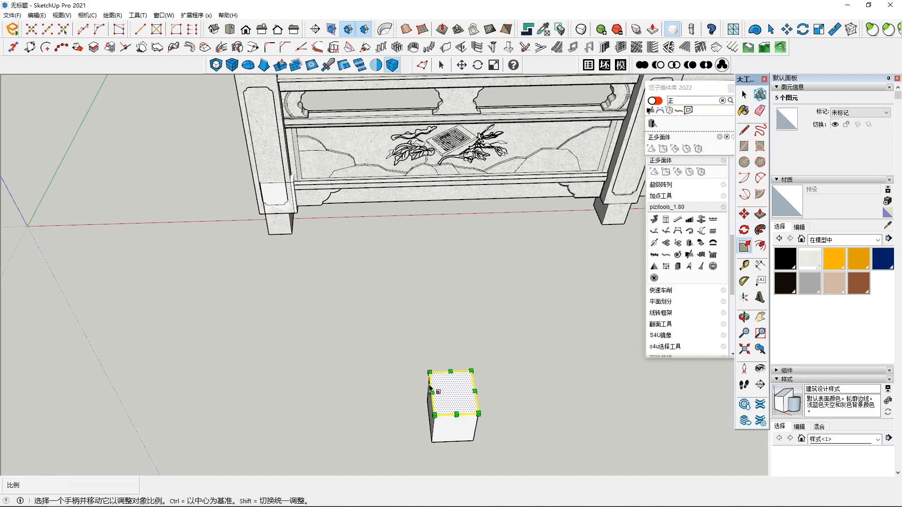
{"action": "left_click_drag", "start_coordinate": [474, 391], "coordinate": [485, 390]}
{"action": "middle_click_drag", "start_coordinate": [485, 353], "coordinate": [467, 303]}
{"action": "key", "text": "space"}
Extrude the enlarged face upward to the height of the reference railing post's square shaft.
{"action": "left_click", "coordinate": [759, 214]}
{"action": "left_click", "coordinate": [449, 372]}
{"action": "scroll", "coordinate": [461, 342], "scroll_direction": "down", "scroll_amount": 1}
{"action": "scroll", "coordinate": [528, 322], "scroll_direction": "up", "scroll_amount": 2}
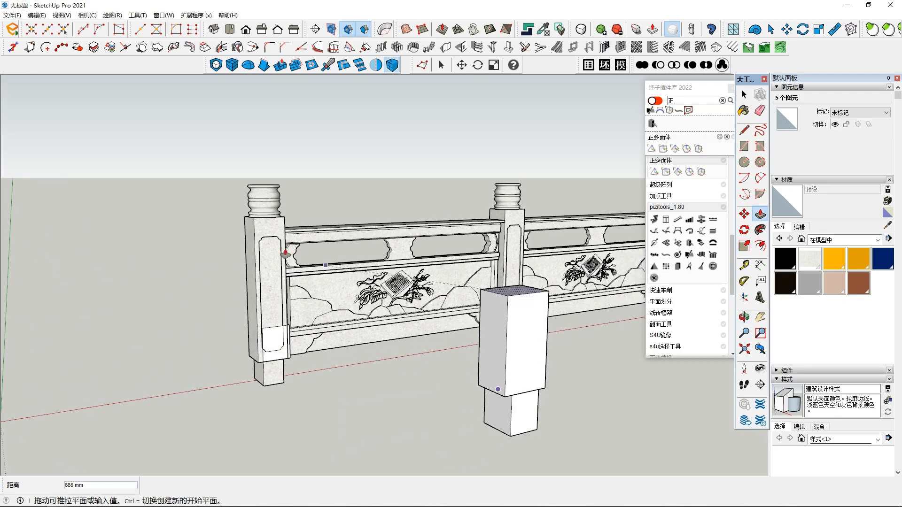
{"action": "left_click", "coordinate": [284, 218]}
{"action": "middle_click_drag", "start_coordinate": [336, 237], "coordinate": [286, 336]}
{"action": "key", "text": "space"}
Offset the outline of the shaft's front face inward to create an inner panel rectangle.
{"action": "middle_click_drag", "start_coordinate": [438, 351], "coordinate": [484, 310]}
{"action": "left_click", "coordinate": [478, 324]}
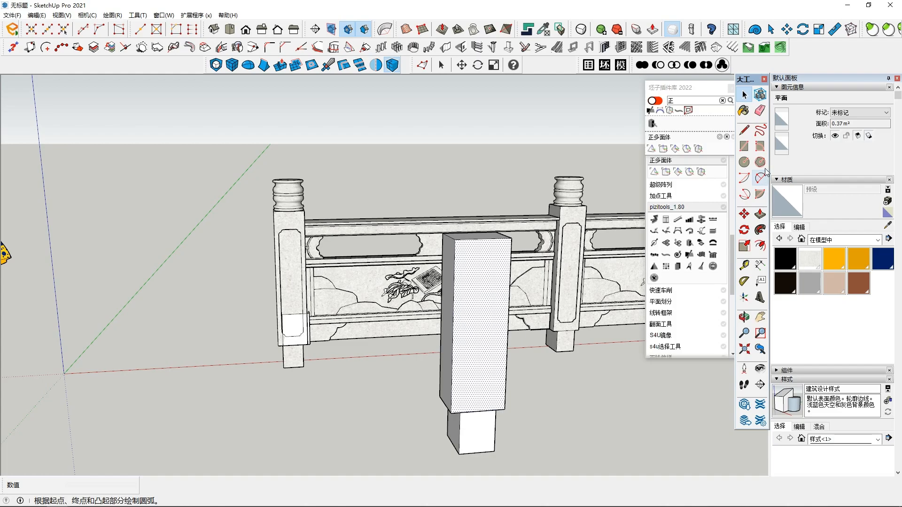
{"action": "left_click", "coordinate": [760, 245]}
{"action": "scroll", "coordinate": [475, 252], "scroll_direction": "up", "scroll_amount": 1}
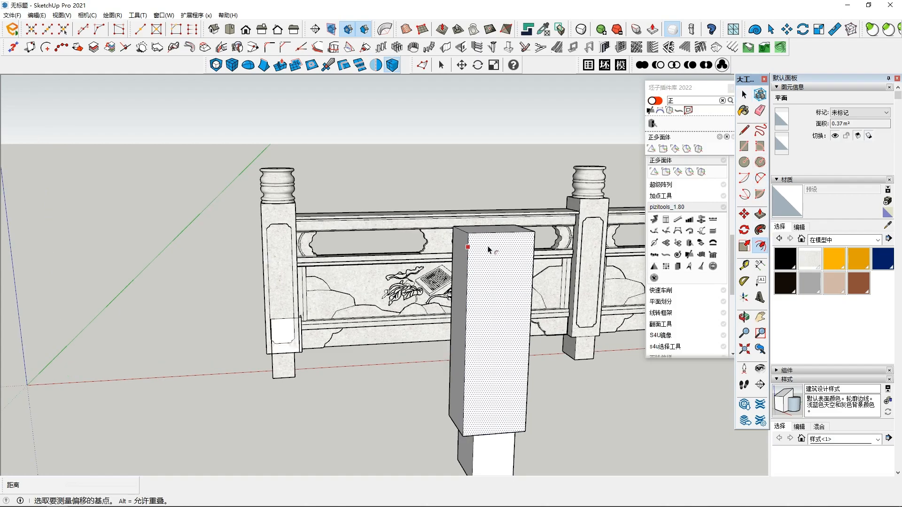
{"action": "left_click", "coordinate": [493, 248]}
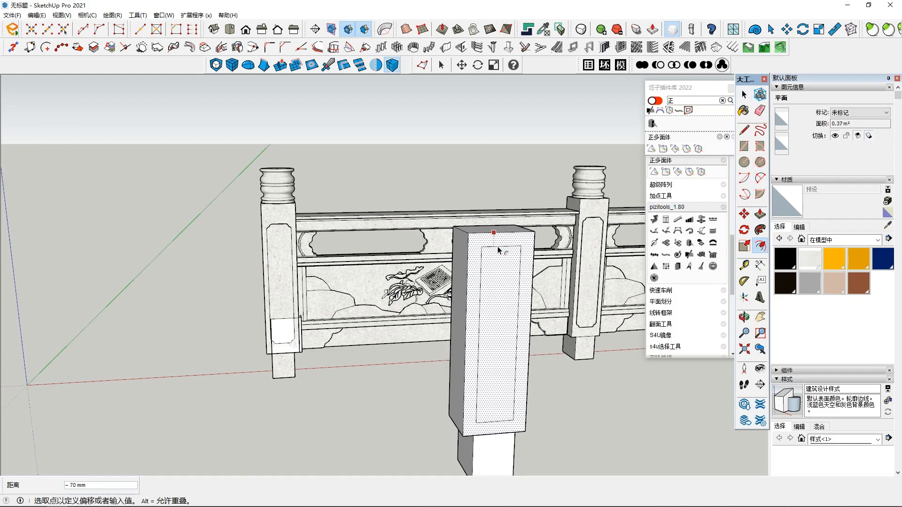
{"action": "left_click", "coordinate": [480, 254]}
{"action": "key", "text": "space"}
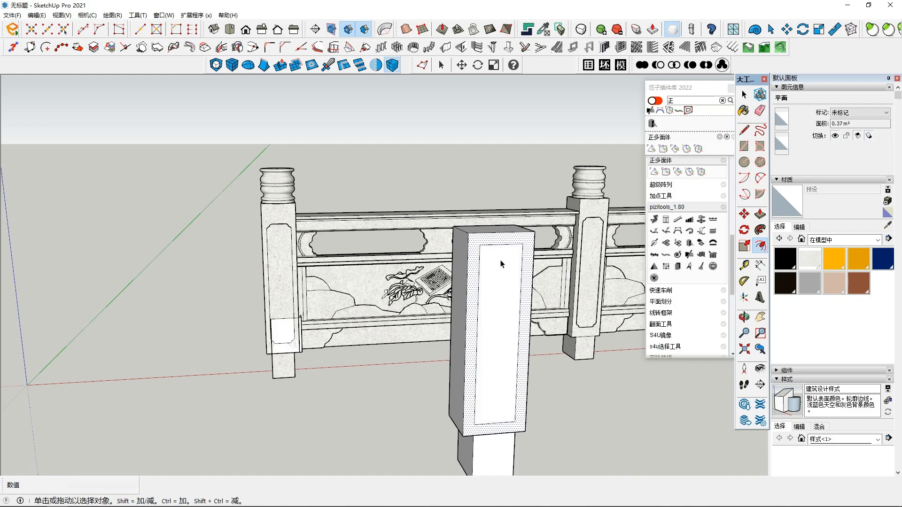
Fillet all four corners of the inner panel rectangle with a 20 mm radius and 6 segments.
{"action": "left_click", "coordinate": [269, 47]}
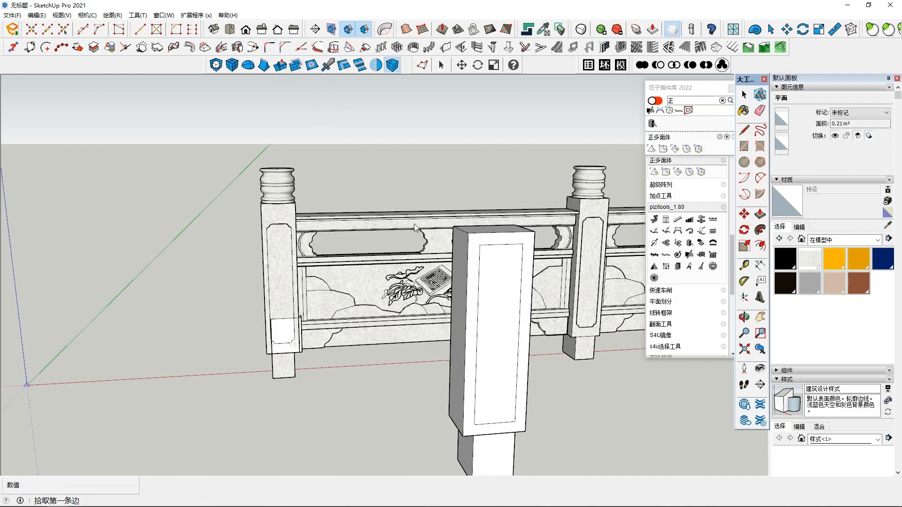
{"action": "left_click", "coordinate": [495, 246]}
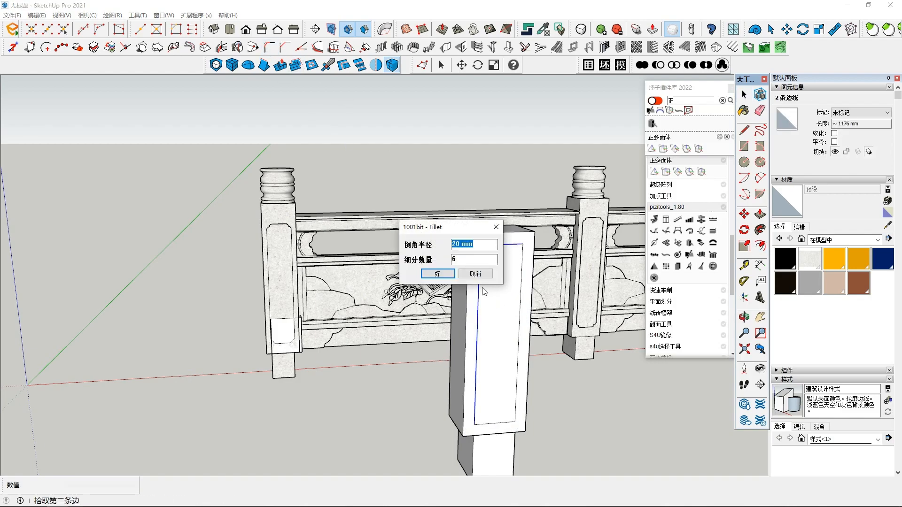
{"action": "key", "text": "Return"}
{"action": "left_click", "coordinate": [516, 261]}
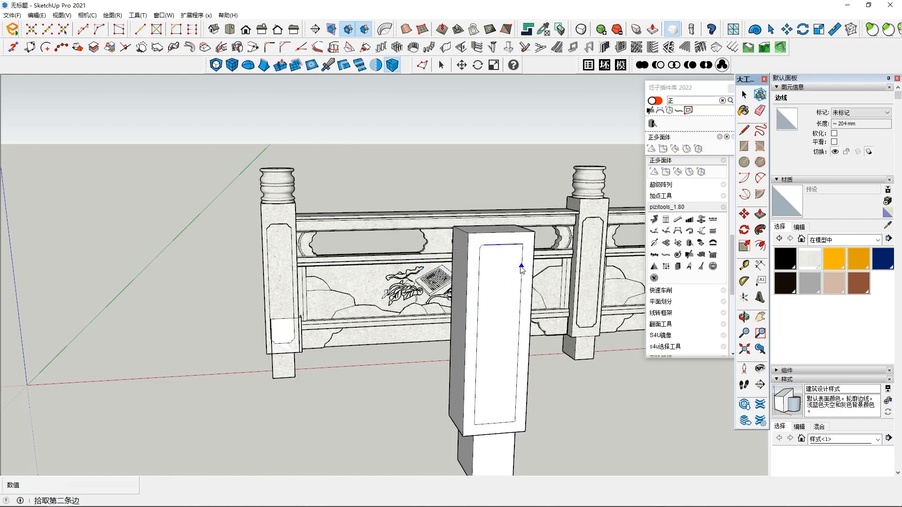
{"action": "key", "text": "Return"}
{"action": "left_click", "coordinate": [474, 385]}
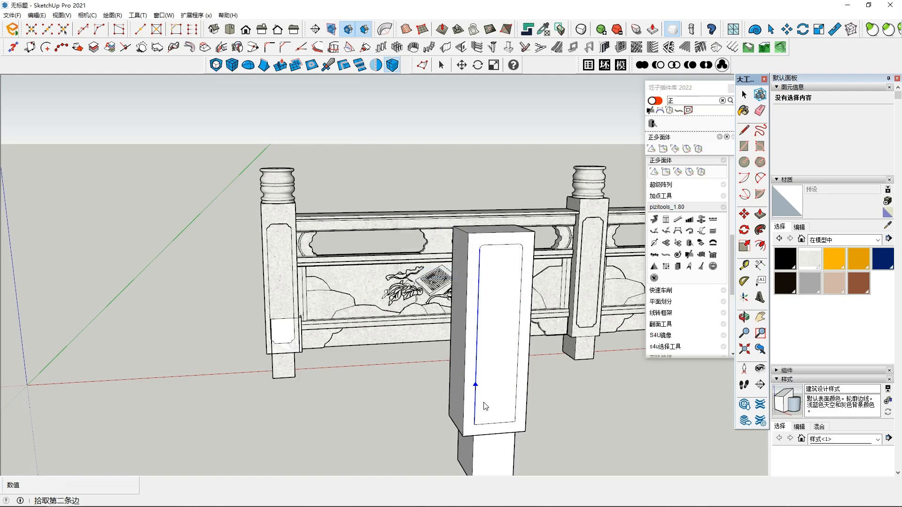
{"action": "left_click", "coordinate": [494, 423]}
{"action": "key", "text": "Return"}
{"action": "left_click", "coordinate": [516, 400]}
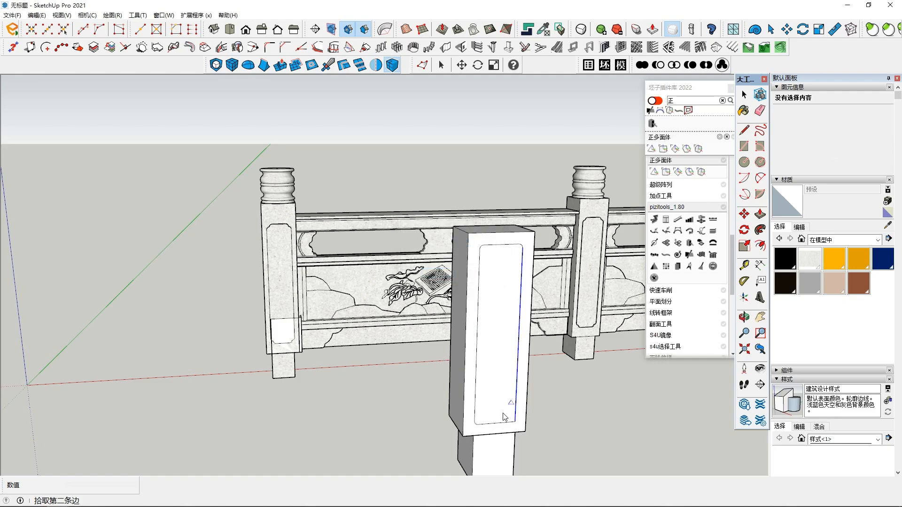
{"action": "left_click", "coordinate": [498, 423]}
{"action": "key", "text": "Return"}
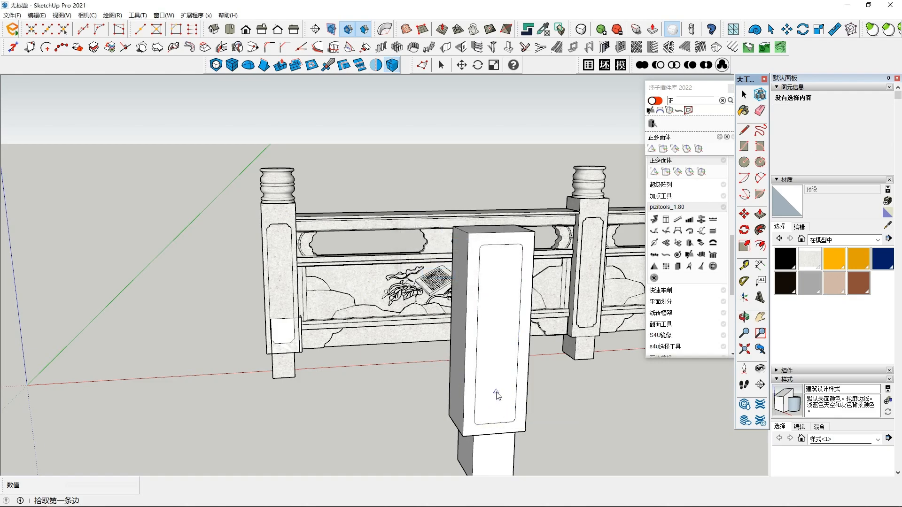
{"action": "key", "text": "space"}
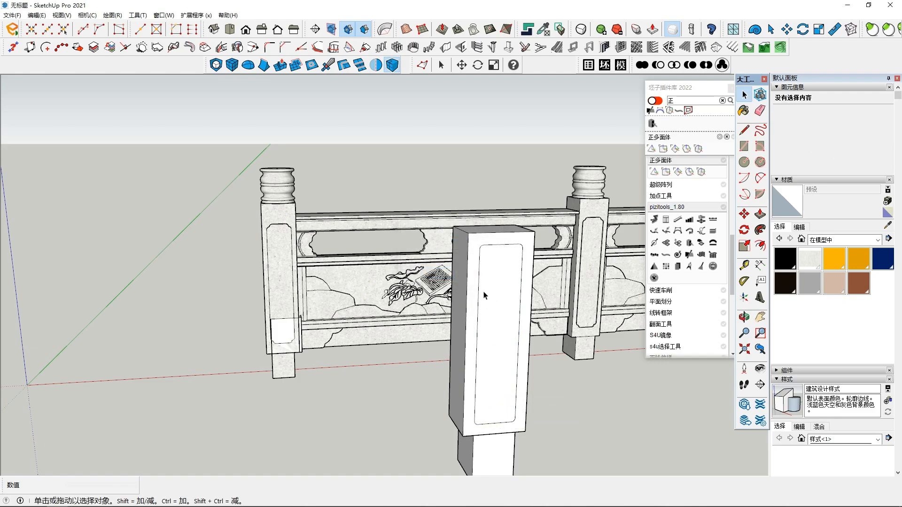
Push the rounded panel slightly into the shaft's front face to form a recess.
{"action": "middle_click_drag", "start_coordinate": [499, 321], "coordinate": [635, 297]}
{"action": "left_click", "coordinate": [517, 336]}
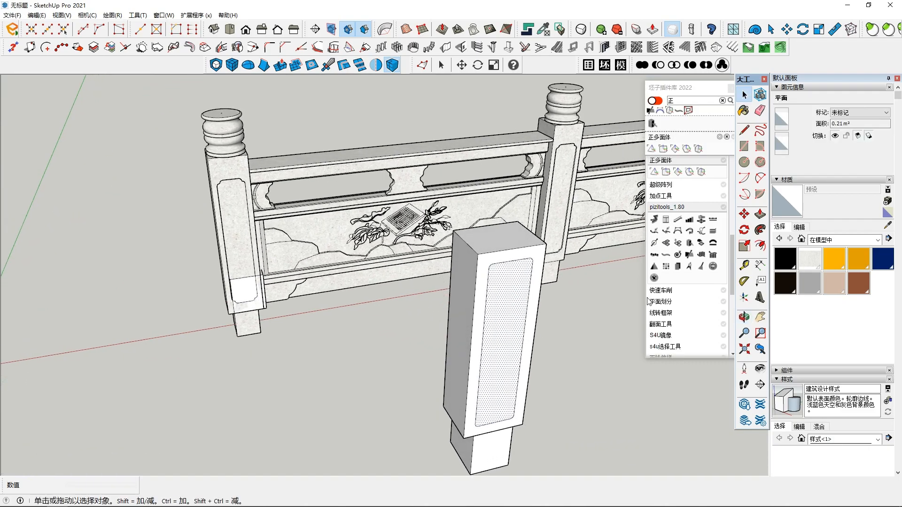
{"action": "left_click", "coordinate": [759, 215]}
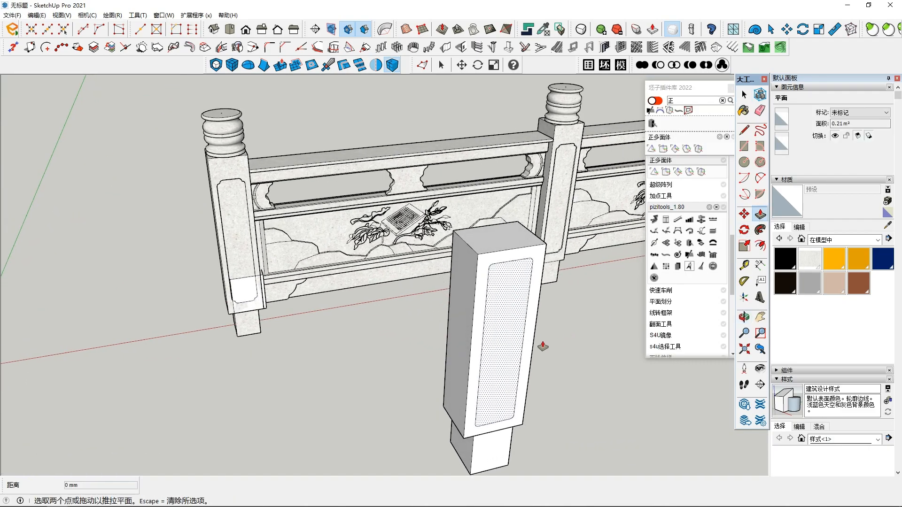
{"action": "left_click", "coordinate": [505, 340]}
{"action": "middle_click_drag", "start_coordinate": [506, 340], "coordinate": [512, 372]}
{"action": "middle_click_drag", "start_coordinate": [369, 364], "coordinate": [411, 197]}
{"action": "key", "text": "space"}
Mirror the shaft's recessed front face onto its opposite side about the shaft's middle plane.
{"action": "left_click_drag", "start_coordinate": [402, 169], "coordinate": [469, 434]}
{"action": "middle_click_drag", "start_coordinate": [469, 434], "coordinate": [493, 209]}
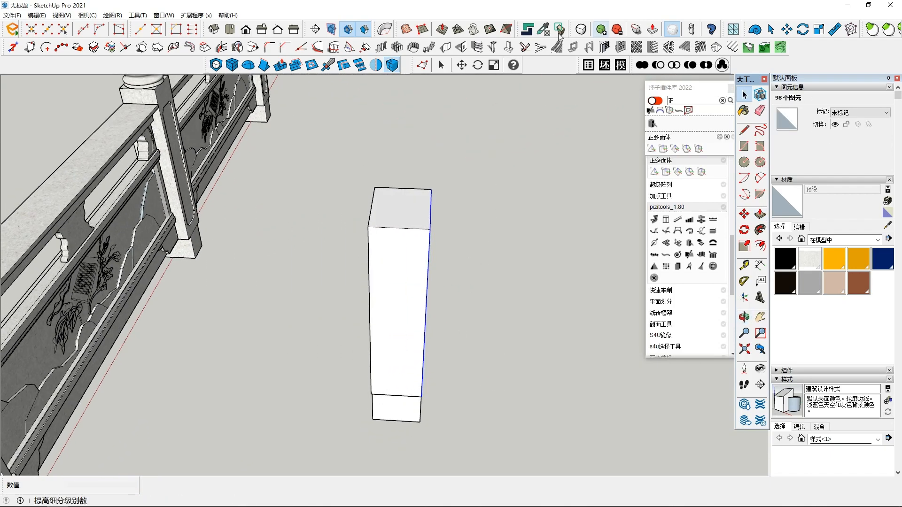
{"action": "left_click", "coordinate": [376, 64]}
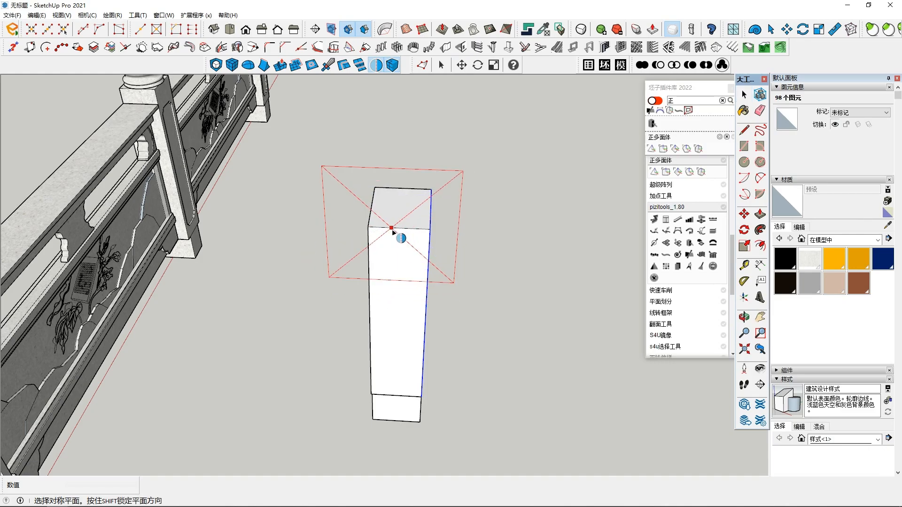
{"action": "key", "text": "space"}
{"action": "left_click", "coordinate": [251, 312]}
{"action": "middle_click_drag", "start_coordinate": [423, 276], "coordinate": [531, 255]}
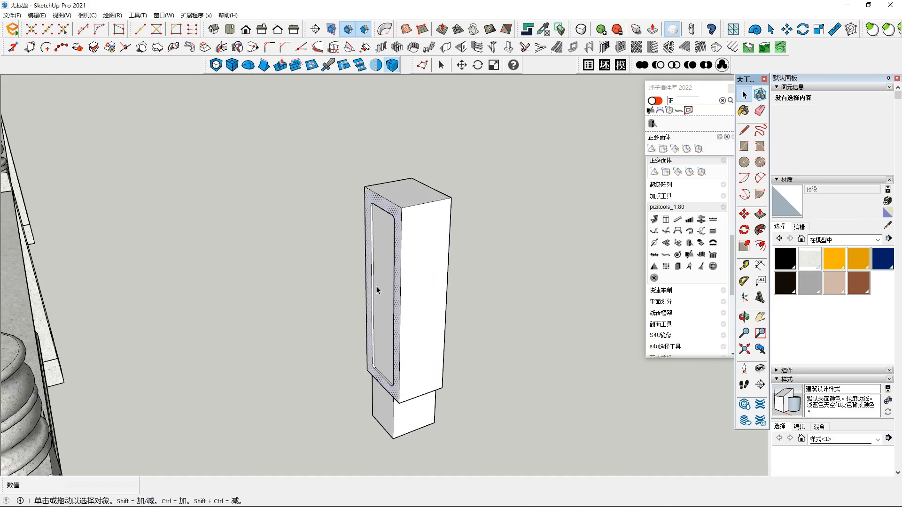
Draw an upright rectangle beside the reference post's round cap, starting at the shaft's upper corner and reaching just above the cap.
{"action": "middle_click_drag", "start_coordinate": [433, 288], "coordinate": [294, 250]}
{"action": "scroll", "coordinate": [368, 270], "scroll_direction": "up", "scroll_amount": 1}
{"action": "middle_click_drag", "start_coordinate": [368, 271], "coordinate": [409, 301], "text": "shift"}
{"action": "scroll", "coordinate": [312, 279], "scroll_direction": "up", "scroll_amount": 4}
{"action": "scroll", "coordinate": [303, 287], "scroll_direction": "down", "scroll_amount": 1}
{"action": "middle_click_drag", "start_coordinate": [300, 286], "coordinate": [311, 294], "text": "shift"}
{"action": "scroll", "coordinate": [324, 291], "scroll_direction": "up", "scroll_amount": 1}
{"action": "left_click", "coordinate": [743, 146]}
{"action": "scroll", "coordinate": [311, 311], "scroll_direction": "up", "scroll_amount": 1}
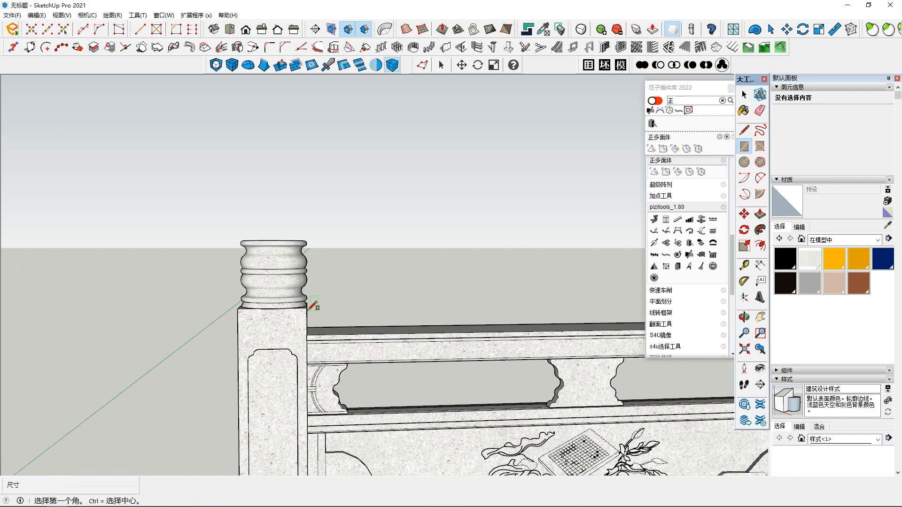
{"action": "left_click", "coordinate": [307, 308]}
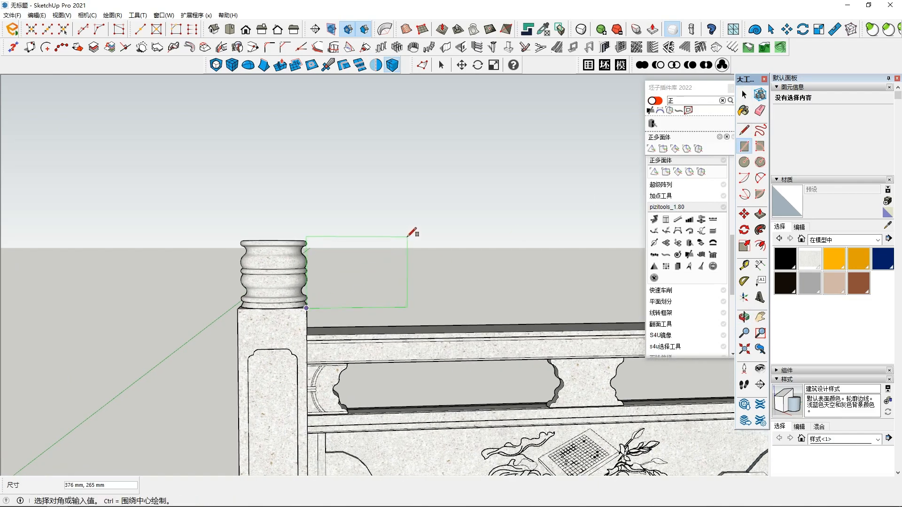
{"action": "left_click", "coordinate": [418, 232]}
{"action": "key", "text": "space"}
Turn the rectangle beside the cap and its edges into a group.
{"action": "scroll", "coordinate": [356, 268], "scroll_direction": "up", "scroll_amount": 1}
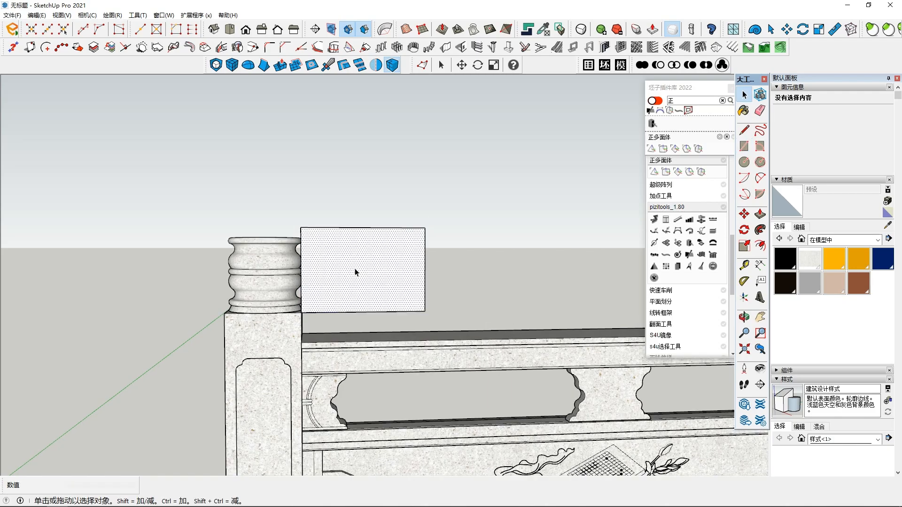
{"action": "double_click", "coordinate": [354, 270]}
{"action": "right_click", "coordinate": [356, 270]}
{"action": "left_click", "coordinate": [383, 273]}
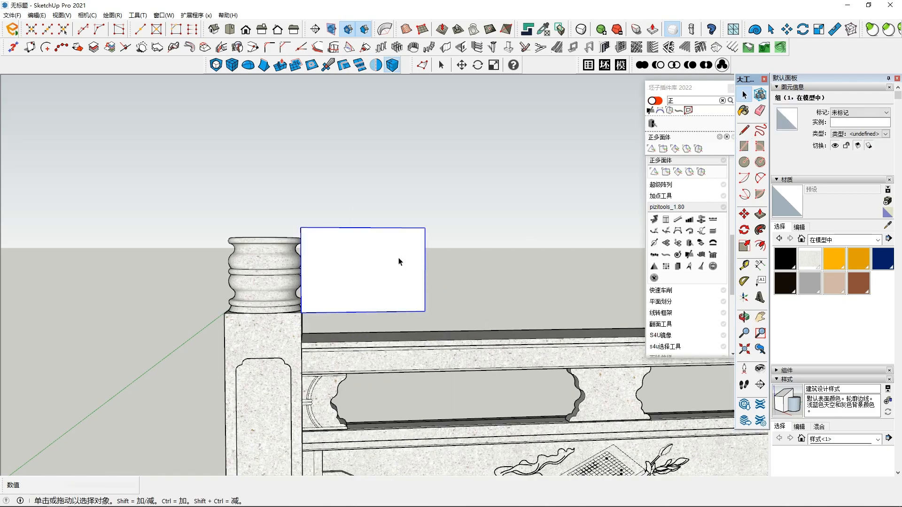
Draw a small two-point arc bulging about 15 mm toward the cap, near the rectangle's upper corner on the cap side.
{"action": "scroll", "coordinate": [316, 277], "scroll_direction": "up", "scroll_amount": 2}
{"action": "middle_click_drag", "start_coordinate": [316, 298], "coordinate": [352, 297]}
{"action": "key", "text": "l"}
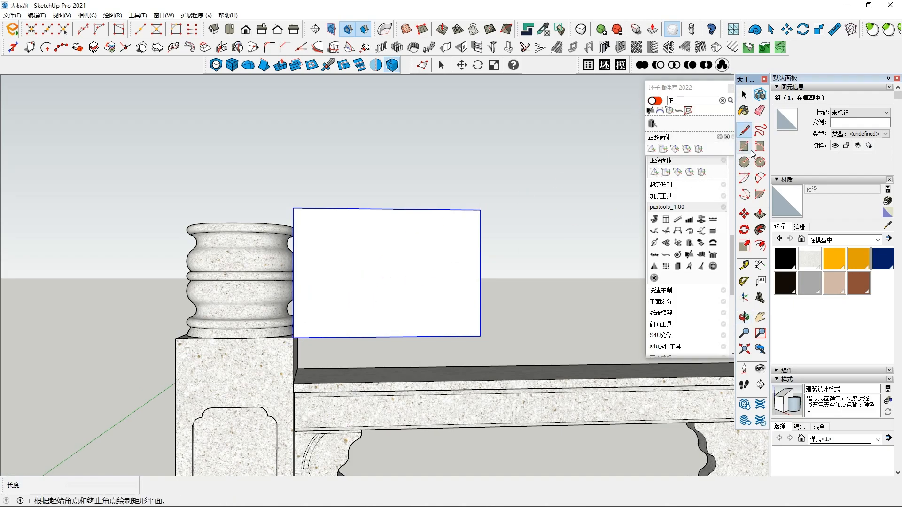
{"action": "left_click", "coordinate": [759, 177]}
{"action": "scroll", "coordinate": [298, 230], "scroll_direction": "up", "scroll_amount": 1}
{"action": "scroll", "coordinate": [296, 232], "scroll_direction": "up", "scroll_amount": 1}
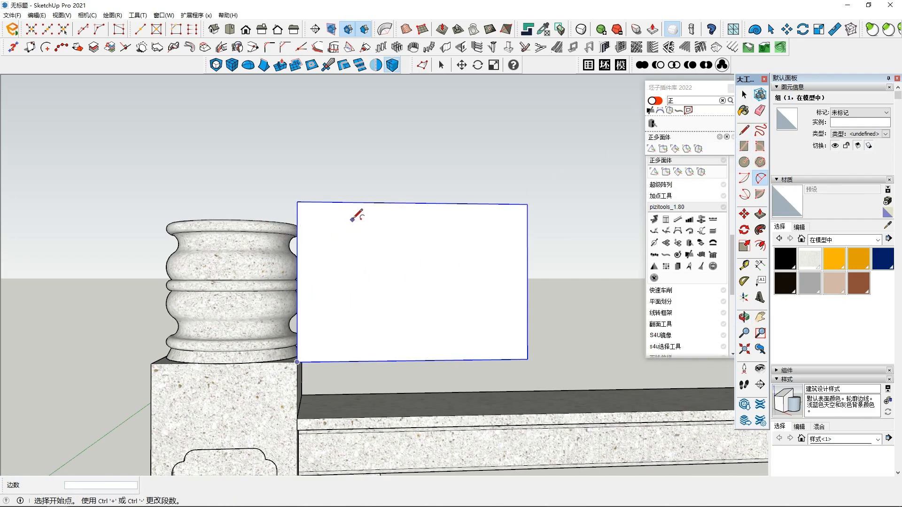
{"action": "left_click", "coordinate": [347, 216]}
{"action": "scroll", "coordinate": [348, 231], "scroll_direction": "up", "scroll_amount": 1}
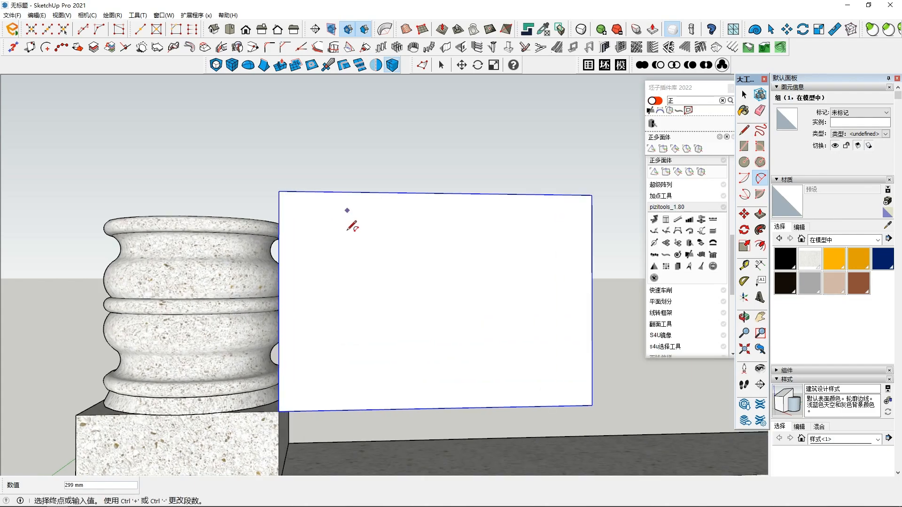
{"action": "left_click", "coordinate": [348, 227]}
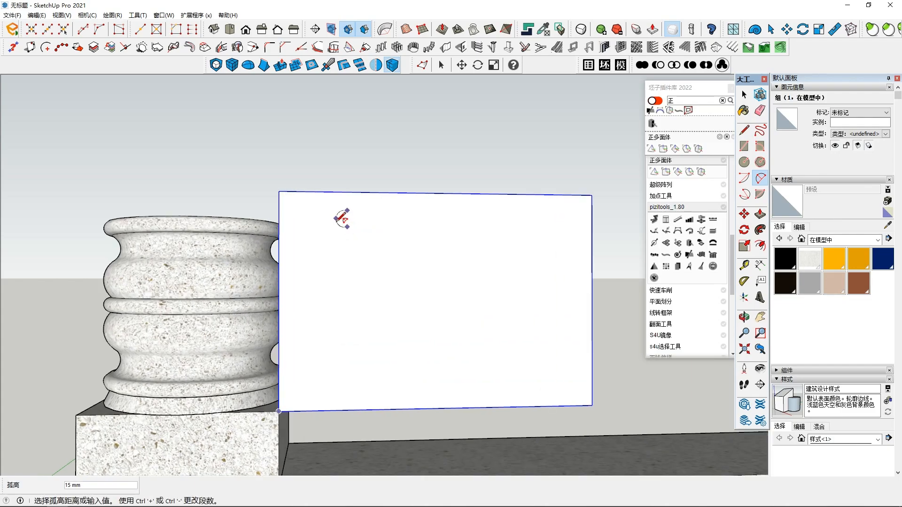
{"action": "scroll", "coordinate": [343, 221], "scroll_direction": "up", "scroll_amount": 1}
{"action": "key", "text": "space"}
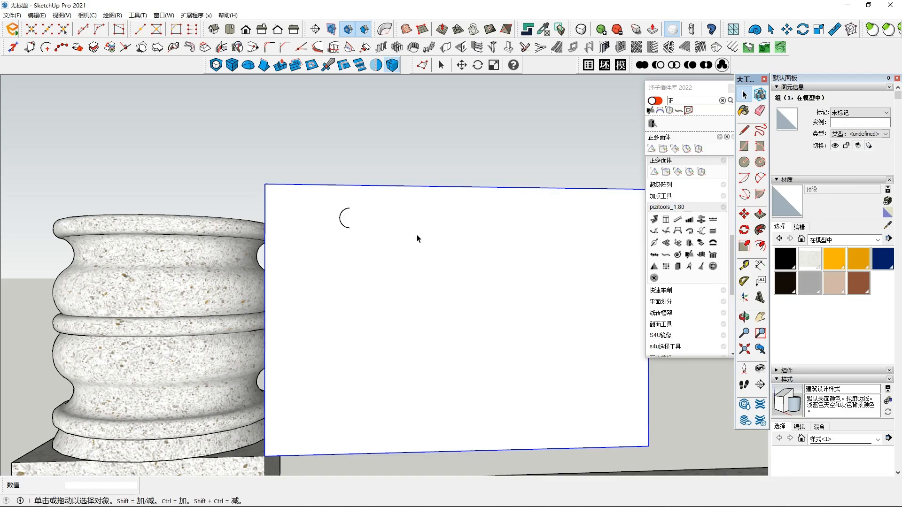
Draw a Classic Bezier curve about 31 mm long down from the arc's lower end, bulging away from the cap.
{"action": "scroll", "coordinate": [666, 196], "scroll_direction": "down", "scroll_amount": 5}
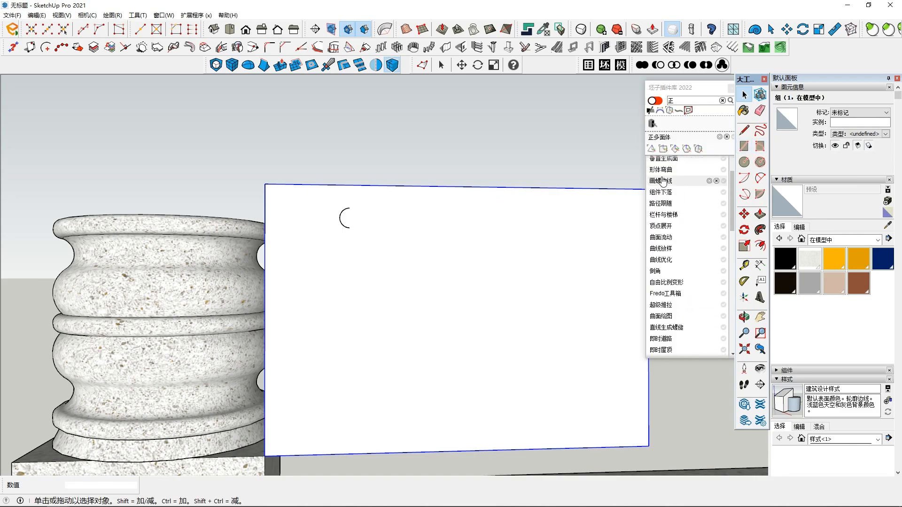
{"action": "left_click", "coordinate": [653, 182]}
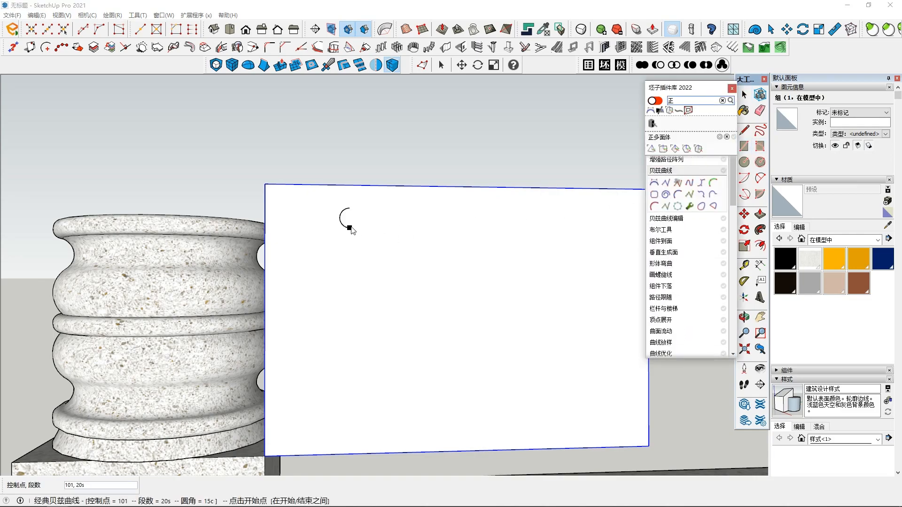
{"action": "scroll", "coordinate": [360, 230], "scroll_direction": "up", "scroll_amount": 1}
{"action": "left_click", "coordinate": [347, 228]}
{"action": "scroll", "coordinate": [348, 252], "scroll_direction": "up", "scroll_amount": 2}
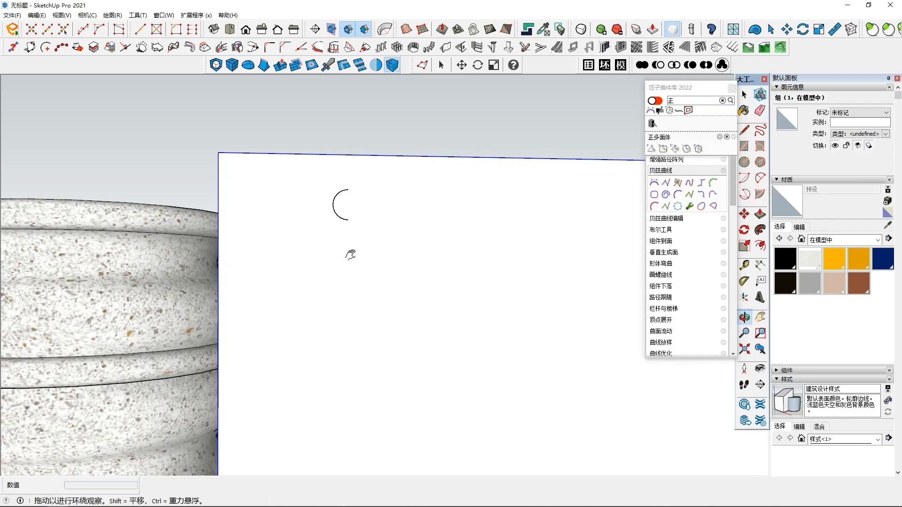
{"action": "scroll", "coordinate": [348, 262], "scroll_direction": "down", "scroll_amount": 1}
{"action": "scroll", "coordinate": [349, 262], "scroll_direction": "down", "scroll_amount": 2}
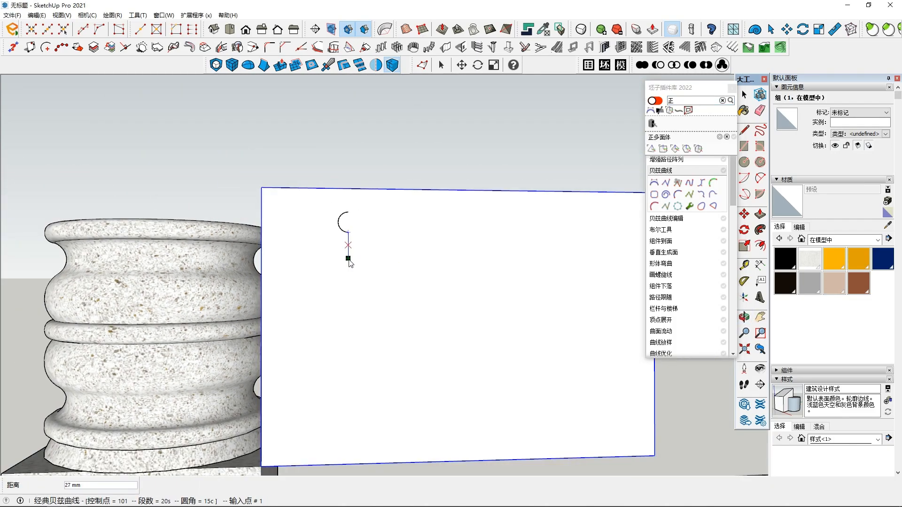
{"action": "left_click", "coordinate": [348, 257]}
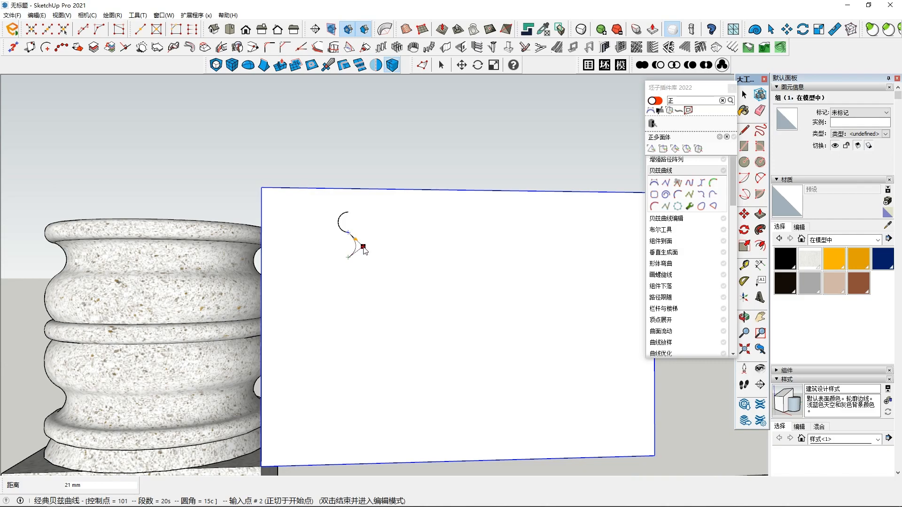
{"action": "double_click", "coordinate": [363, 247]}
{"action": "middle_click_drag", "start_coordinate": [358, 250], "coordinate": [413, 282]}
{"action": "scroll", "coordinate": [376, 254], "scroll_direction": "up", "scroll_amount": 4}
{"action": "scroll", "coordinate": [338, 249], "scroll_direction": "down", "scroll_amount": 6}
{"action": "key", "text": "space"}
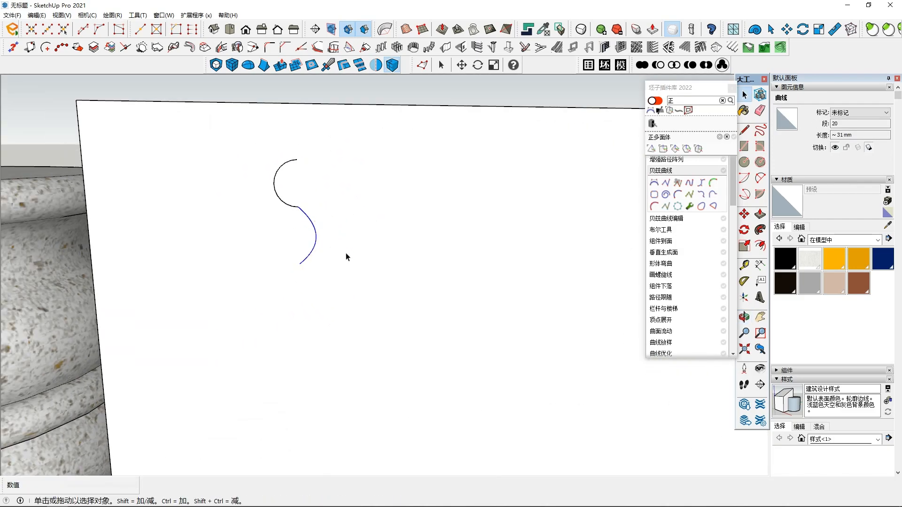
Continue the profile downward with a second Classic Bezier curve about 49 mm long, bulging toward the cap.
{"action": "left_click", "coordinate": [689, 181]}
{"action": "scroll", "coordinate": [427, 252], "scroll_direction": "down", "scroll_amount": 4}
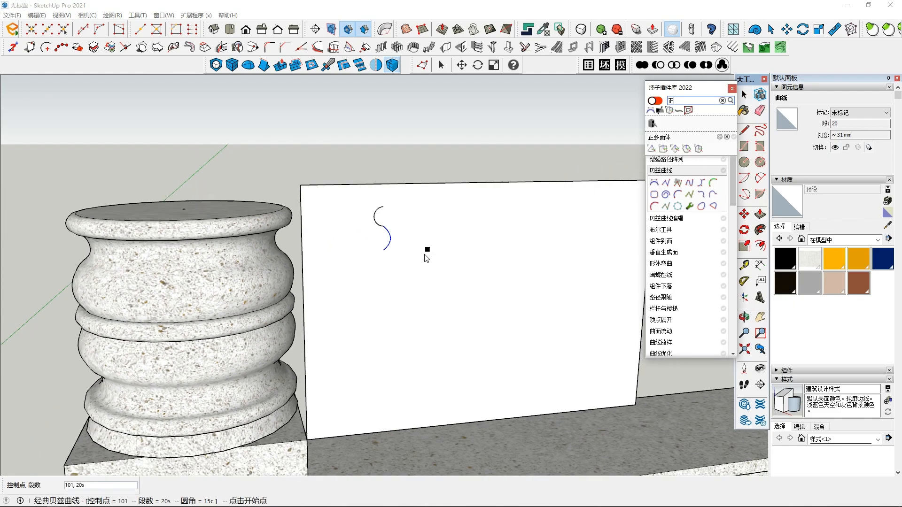
{"action": "left_click", "coordinate": [388, 251]}
{"action": "left_click", "coordinate": [387, 281]}
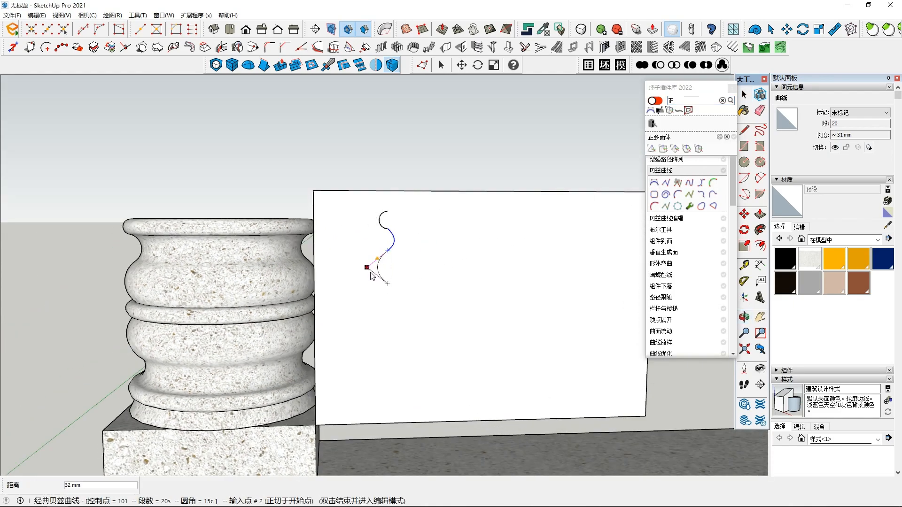
{"action": "double_click", "coordinate": [370, 273]}
Add a small Bezier curve about 27 mm long below the second one, bulging toward the cap.
{"action": "left_click", "coordinate": [653, 187]}
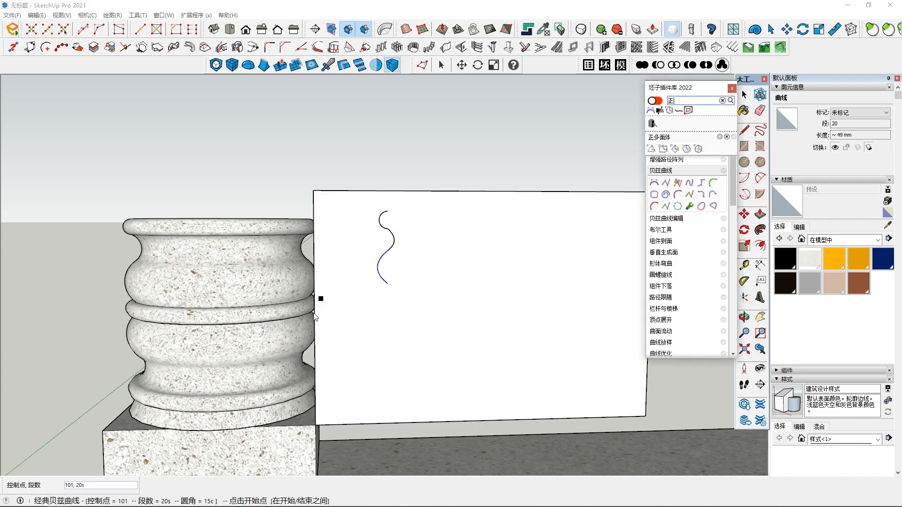
{"action": "scroll", "coordinate": [392, 301], "scroll_direction": "up", "scroll_amount": 1}
{"action": "left_click", "coordinate": [388, 280]}
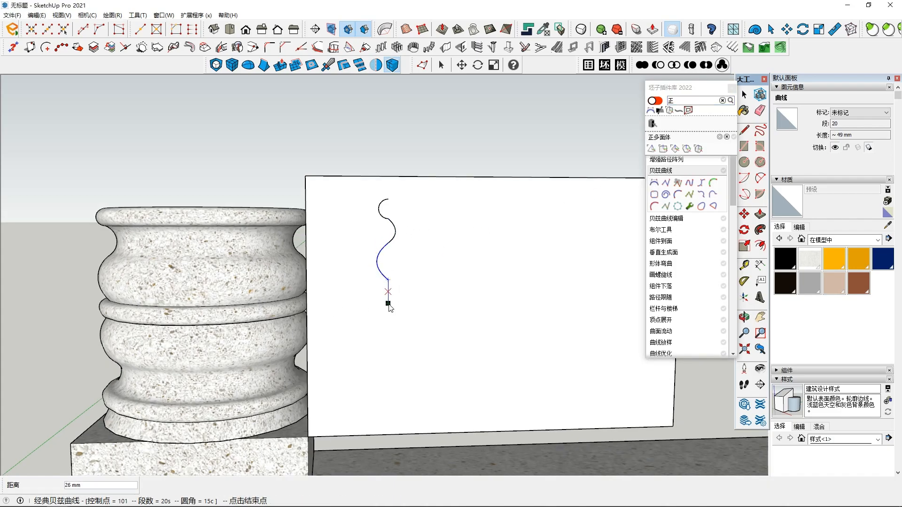
{"action": "left_click", "coordinate": [389, 301]}
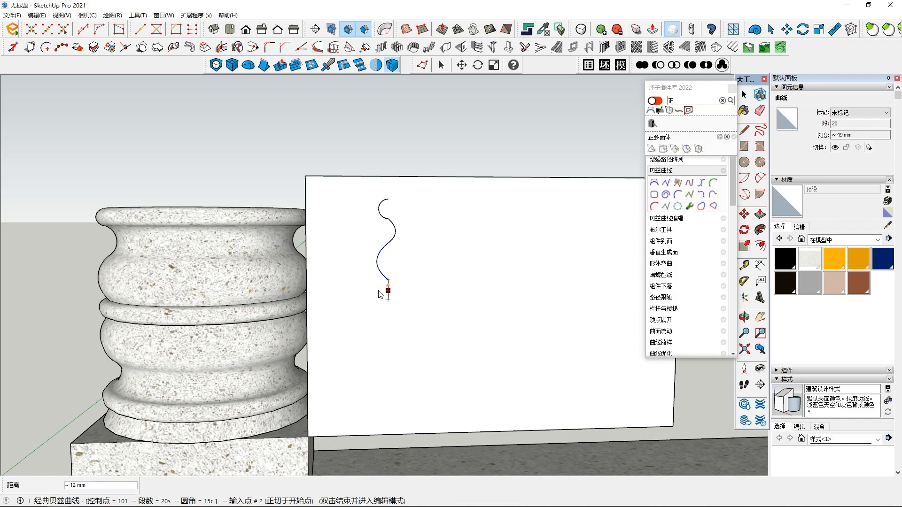
{"action": "scroll", "coordinate": [380, 295], "scroll_direction": "up", "scroll_amount": 1}
{"action": "double_click", "coordinate": [375, 294]}
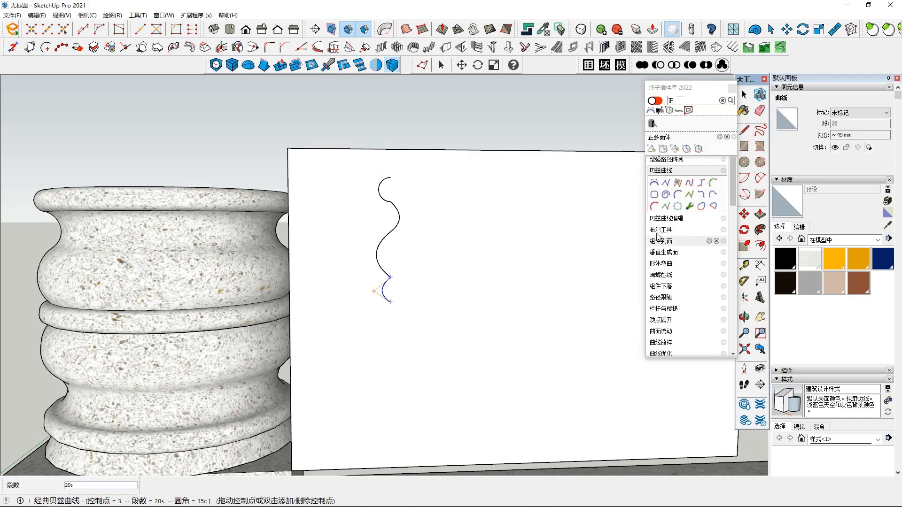
Draw a Bezier curve about 52 mm long from the small bulge's lower end, sweeping down and outward away from the cap.
{"action": "left_click", "coordinate": [390, 303]}
{"action": "scroll", "coordinate": [391, 310], "scroll_direction": "down", "scroll_amount": 3}
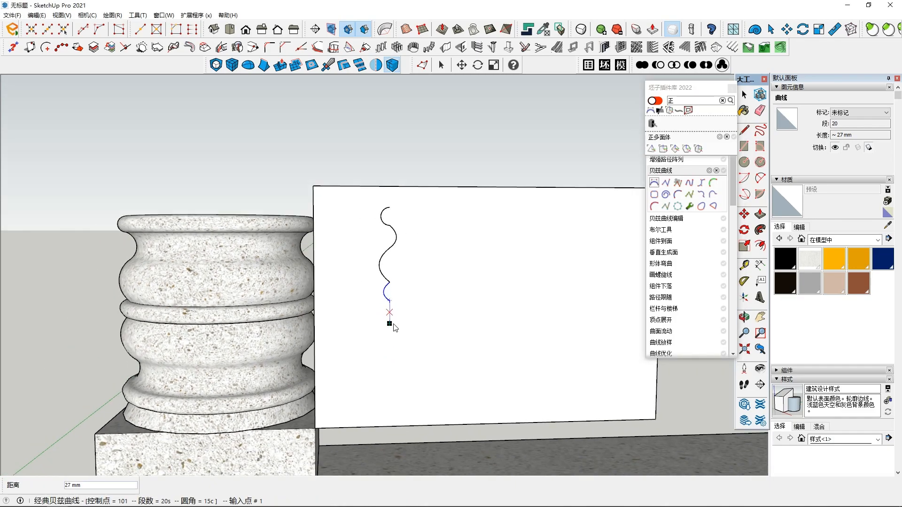
{"action": "scroll", "coordinate": [402, 334], "scroll_direction": "up", "scroll_amount": 1}
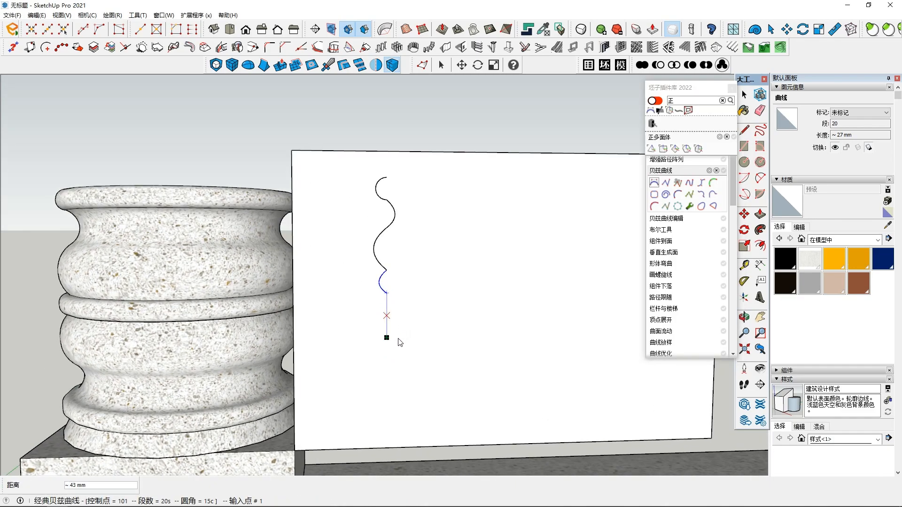
{"action": "left_click", "coordinate": [403, 334]}
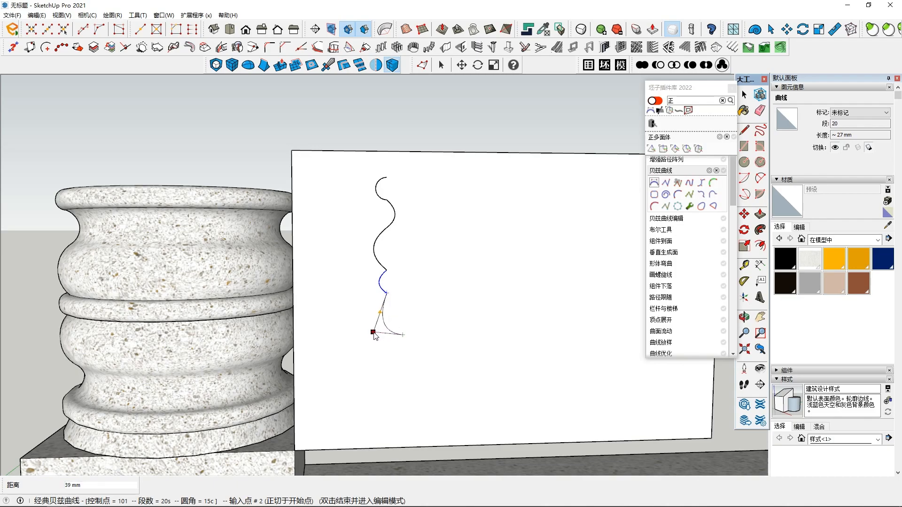
{"action": "double_click", "coordinate": [374, 333]}
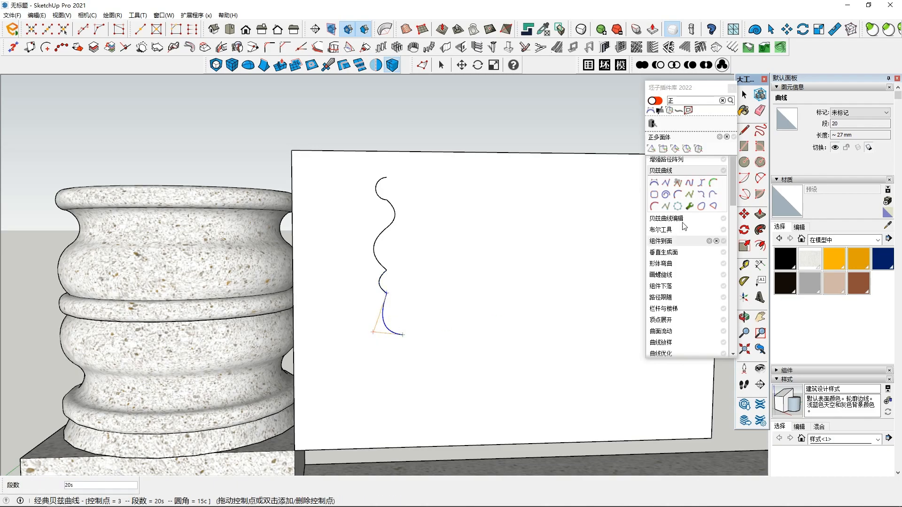
Draw a Bezier curve about 45 mm long below the outward sweep, bulging away from the cap.
{"action": "left_click", "coordinate": [654, 184]}
{"action": "left_click", "coordinate": [402, 334]}
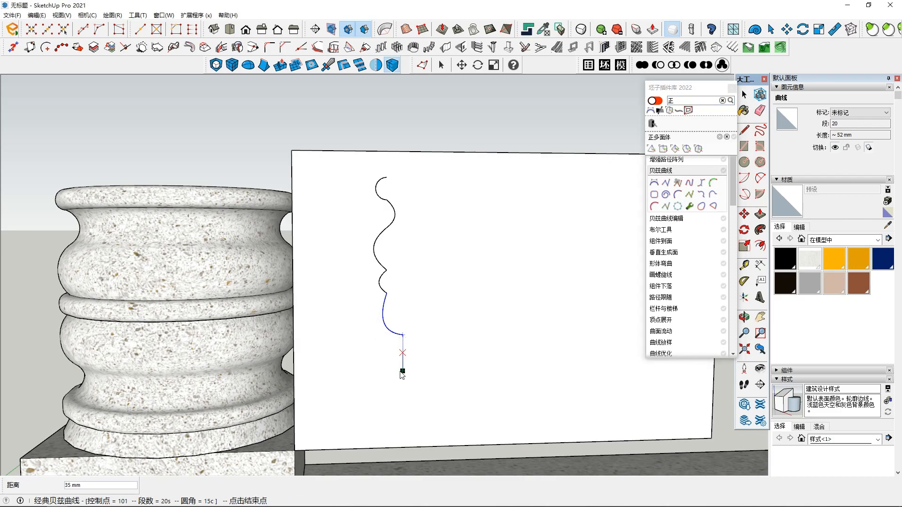
{"action": "left_click", "coordinate": [402, 372]}
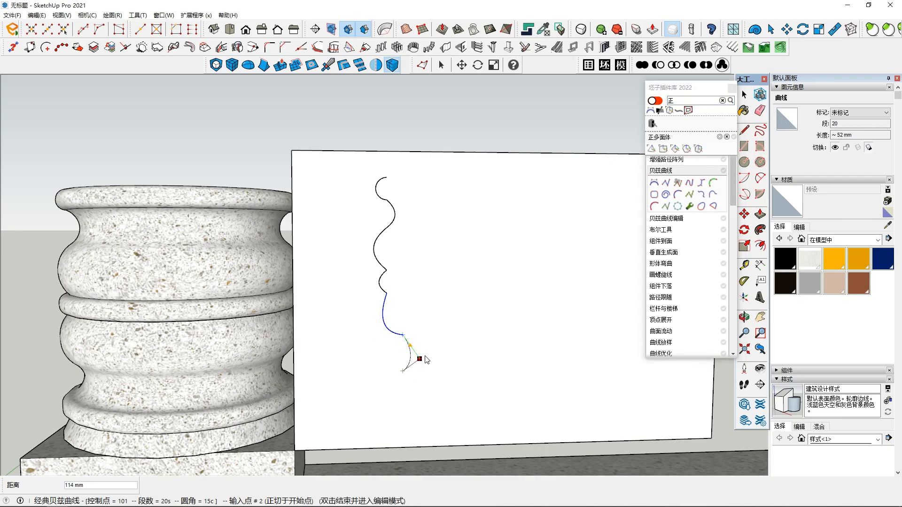
{"action": "scroll", "coordinate": [426, 359], "scroll_direction": "up", "scroll_amount": 1}
{"action": "double_click", "coordinate": [430, 356]}
{"action": "mouse_move", "coordinate": [429, 358]}
{"action": "middle_mouse_down"}
{"action": "mouse_move", "coordinate": [171, 364]}
{"action": "mouse_move", "coordinate": [426, 355]}
{"action": "middle_mouse_up"}
{"action": "scroll", "coordinate": [429, 354], "scroll_direction": "down", "scroll_amount": 1}
Extend the profile's lower end with a short Bezier curve about 26 mm long, bulging toward the cap.
{"action": "left_click", "coordinate": [654, 183]}
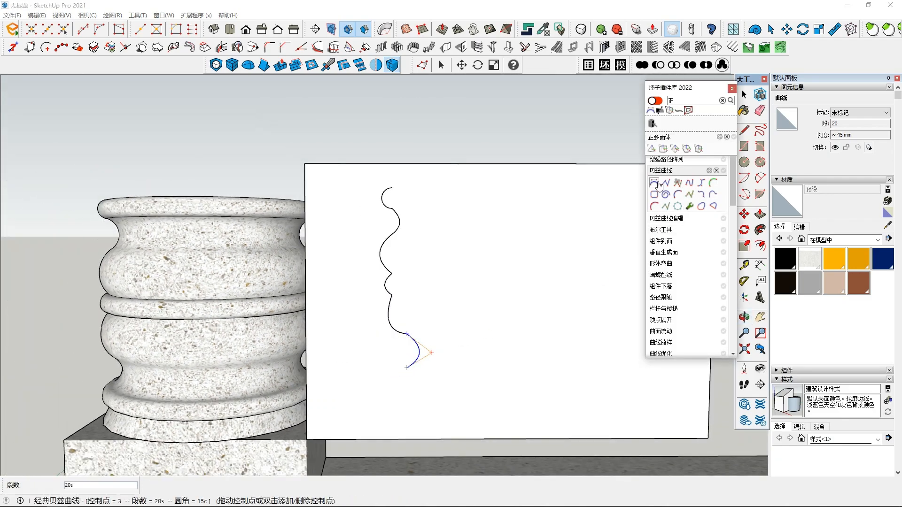
{"action": "middle_click_drag", "start_coordinate": [399, 416], "coordinate": [415, 370]}
{"action": "left_click", "coordinate": [407, 370]}
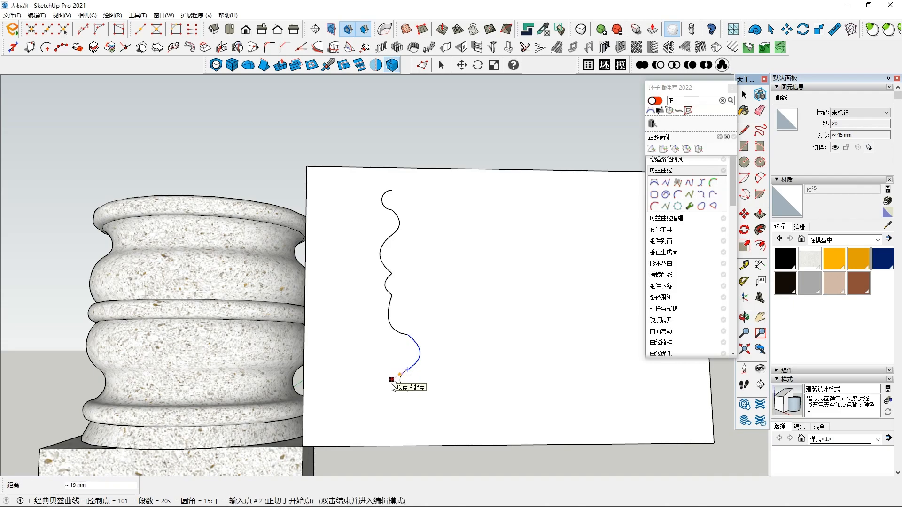
{"action": "scroll", "coordinate": [393, 390], "scroll_direction": "up", "scroll_amount": 1}
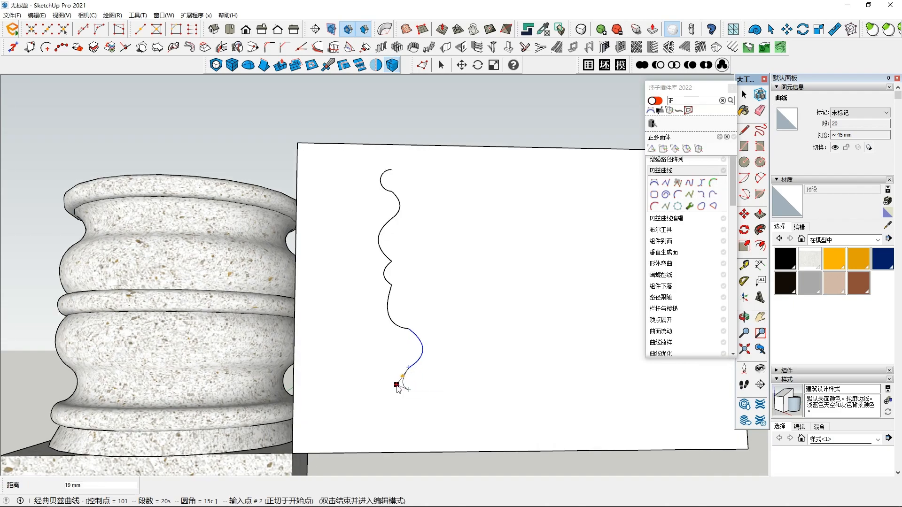
{"action": "double_click", "coordinate": [393, 380]}
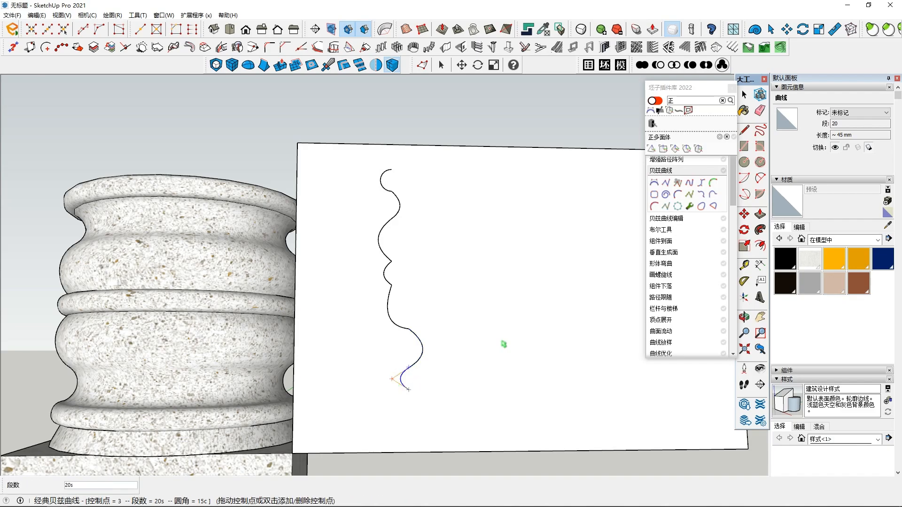
Draw a straight line about 22 mm long from the last curve's end, slanting down toward the cap.
{"action": "left_click", "coordinate": [744, 130]}
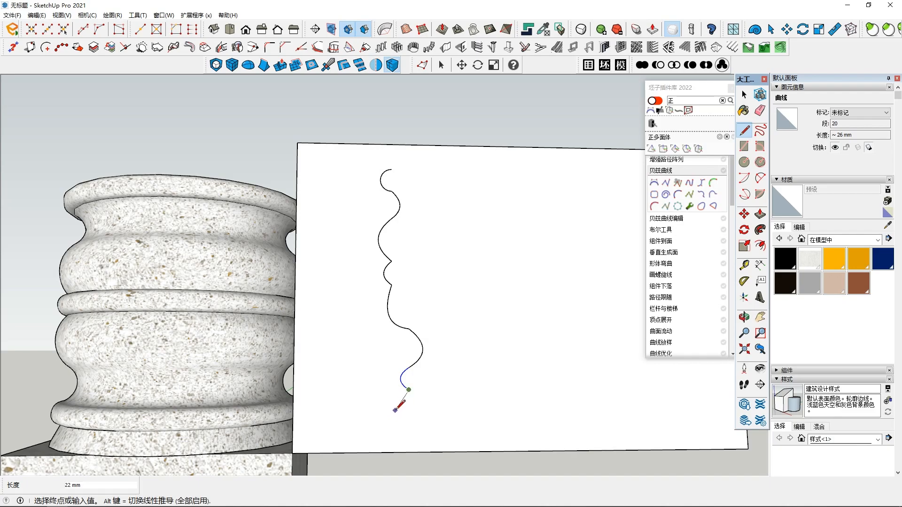
{"action": "left_click", "coordinate": [396, 409]}
{"action": "key", "text": "space"}
{"action": "scroll", "coordinate": [429, 378], "scroll_direction": "down", "scroll_amount": 3}
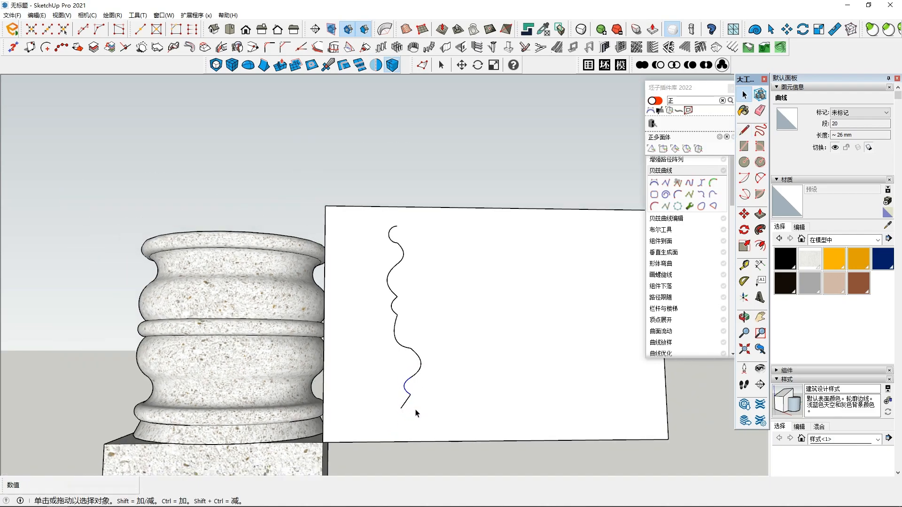
{"action": "middle_click_drag", "start_coordinate": [431, 379], "coordinate": [547, 353]}
{"action": "key", "text": "l"}
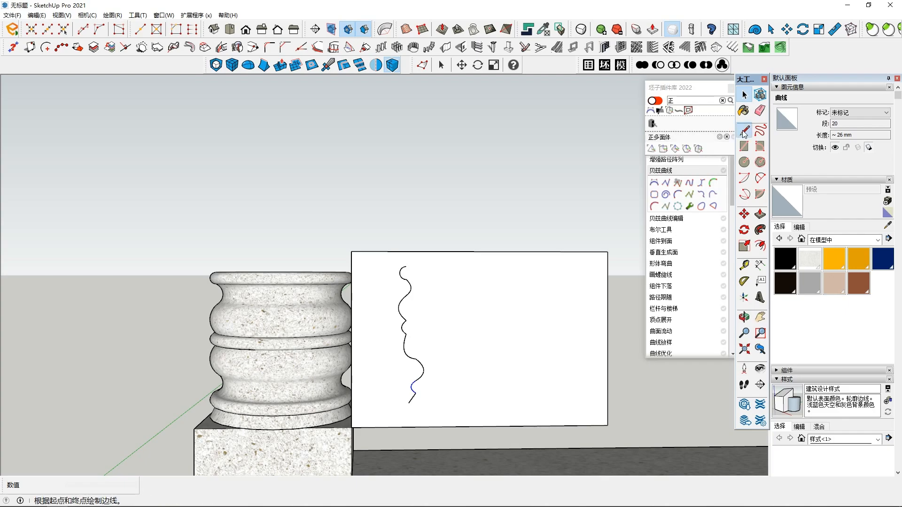
{"action": "key", "text": "space"}
{"action": "left_click", "coordinate": [744, 130]}
{"action": "left_click", "coordinate": [408, 403]}
{"action": "key", "text": "Escape"}
Place a horizontal guide from the slanted line's lower end across the rectangle, away from the cap.
{"action": "key", "text": "t"}
{"action": "left_click", "coordinate": [408, 402]}
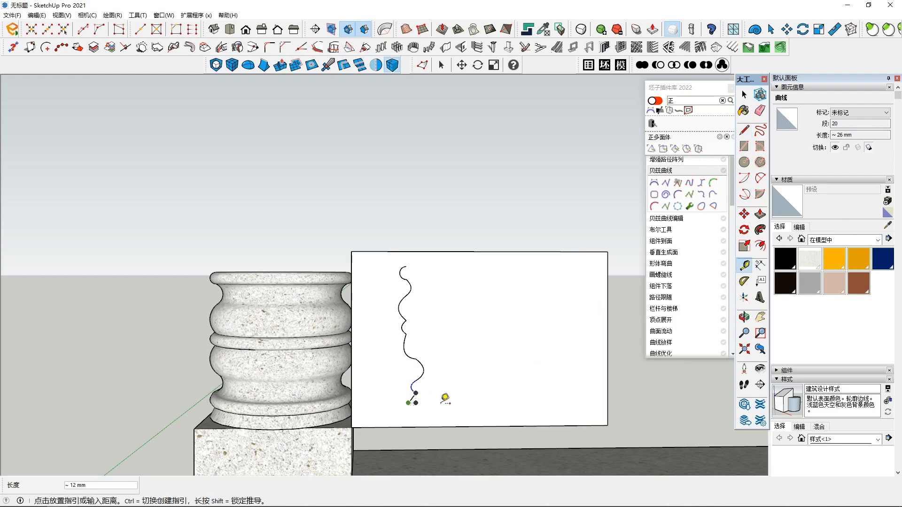
{"action": "left_click", "coordinate": [495, 396]}
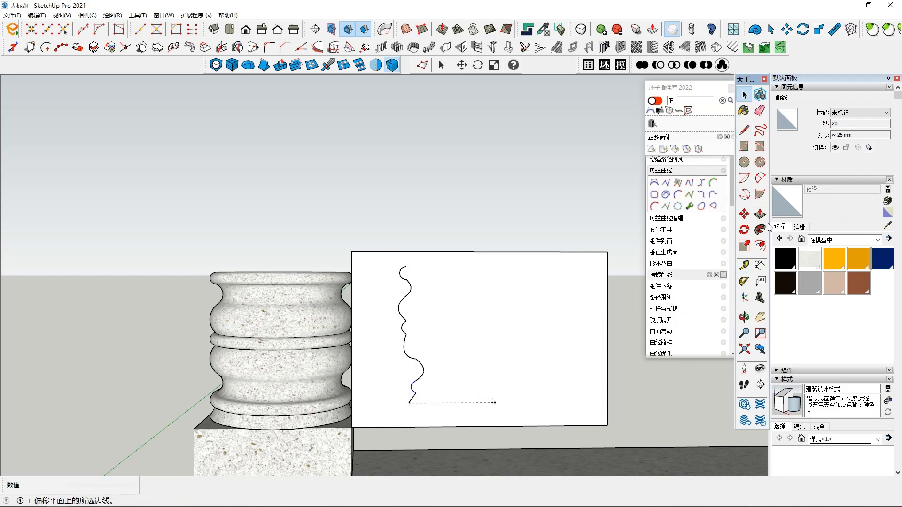
Measure the horizontal guide between the profile's lower end and the guide's far end.
{"action": "left_click", "coordinate": [744, 130]}
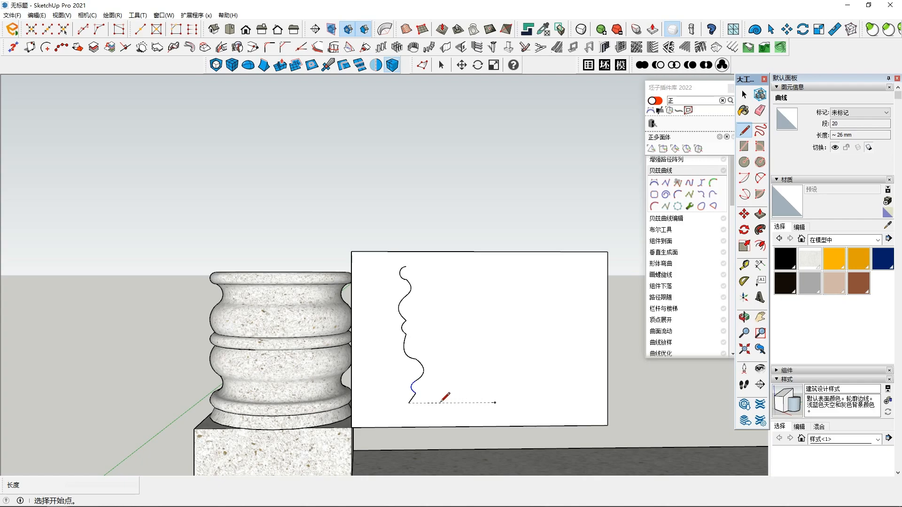
{"action": "left_click", "coordinate": [743, 265]}
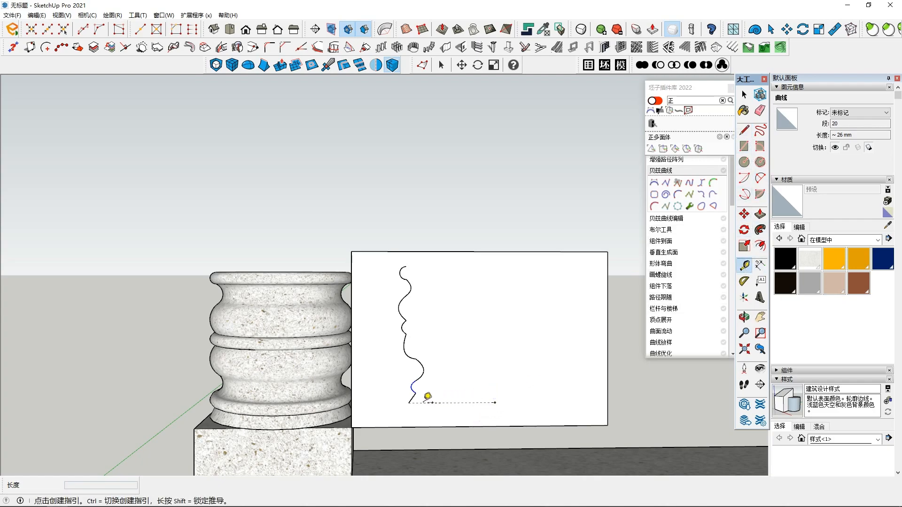
{"action": "left_click", "coordinate": [408, 402]}
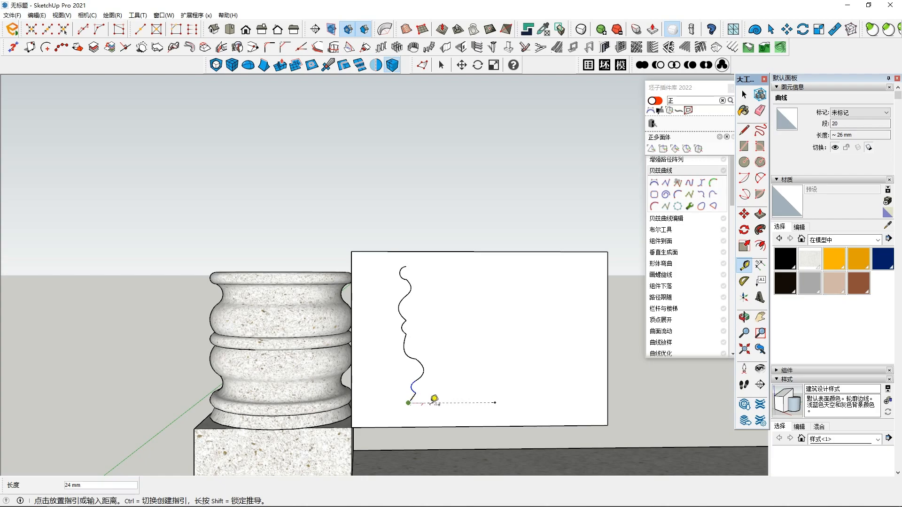
{"action": "left_click", "coordinate": [495, 402]}
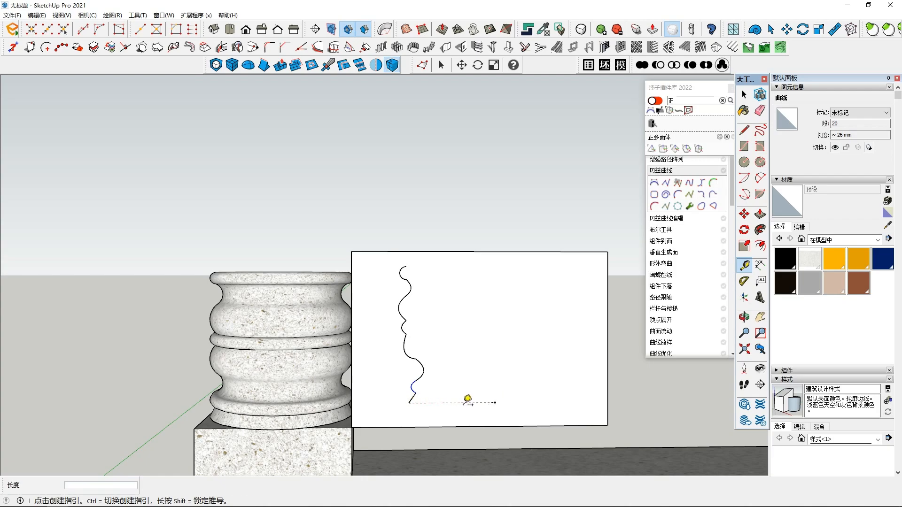
{"action": "left_click", "coordinate": [495, 402]}
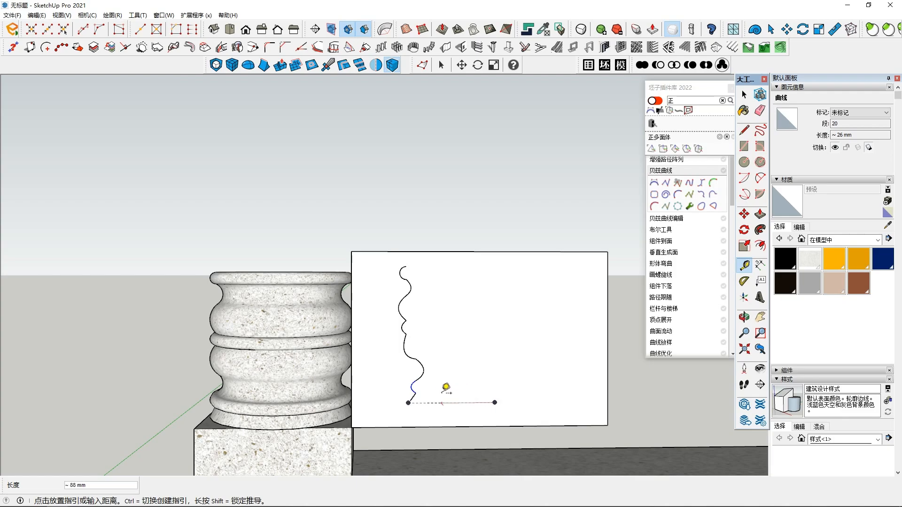
{"action": "key", "text": "space"}
Draw a straight line along the guide from the profile's lower end to the guide's far end.
{"action": "left_click", "coordinate": [444, 383]}
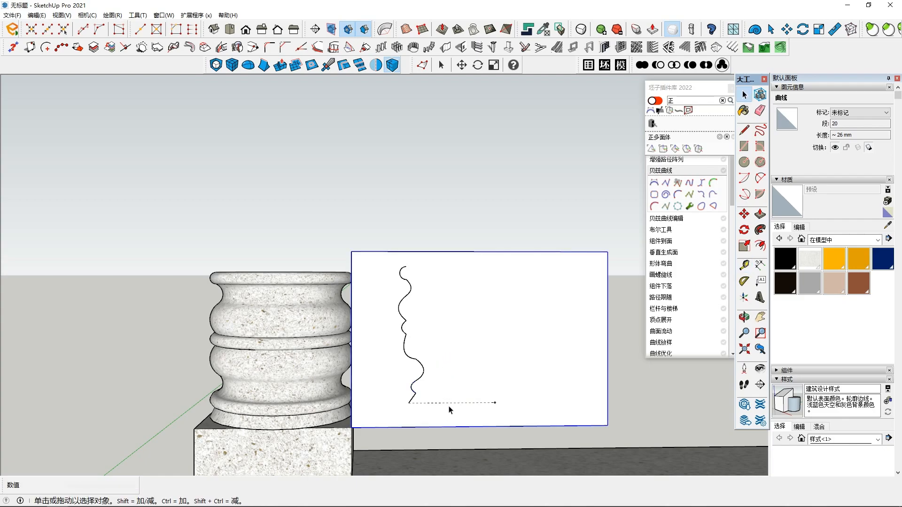
{"action": "middle_click_drag", "start_coordinate": [375, 362], "coordinate": [463, 298]}
{"action": "key", "text": "l"}
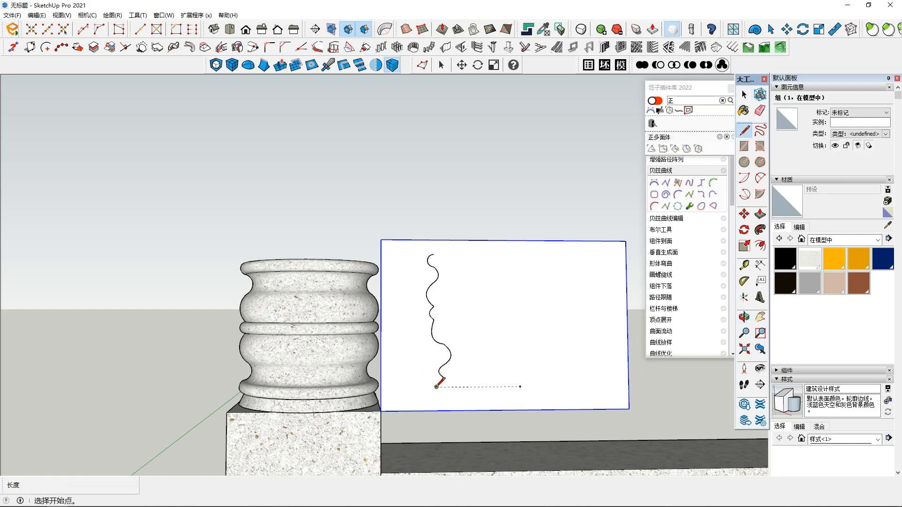
{"action": "left_click", "coordinate": [437, 387]}
{"action": "left_click", "coordinate": [520, 386]}
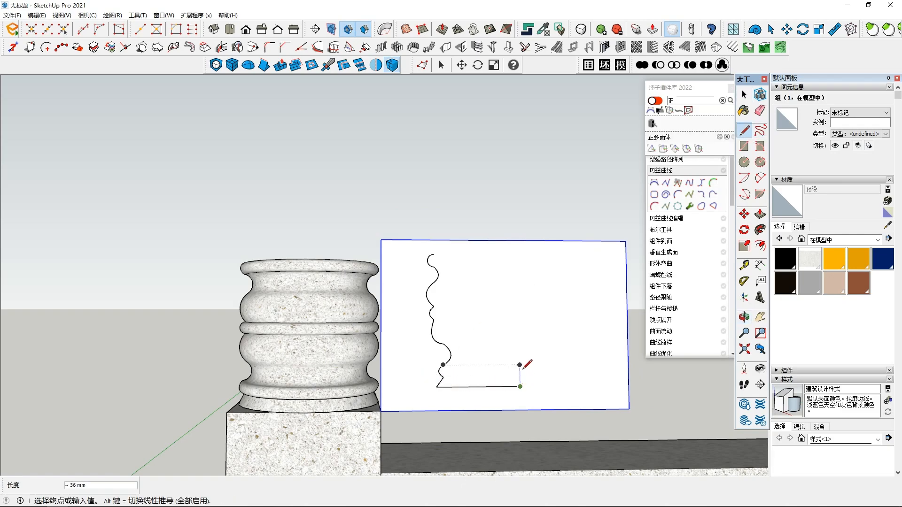
Draw a vertical axis line from the midpoint of the profile's base line to about the height of the profile's top.
{"action": "key", "text": "space"}
{"action": "key", "text": "l"}
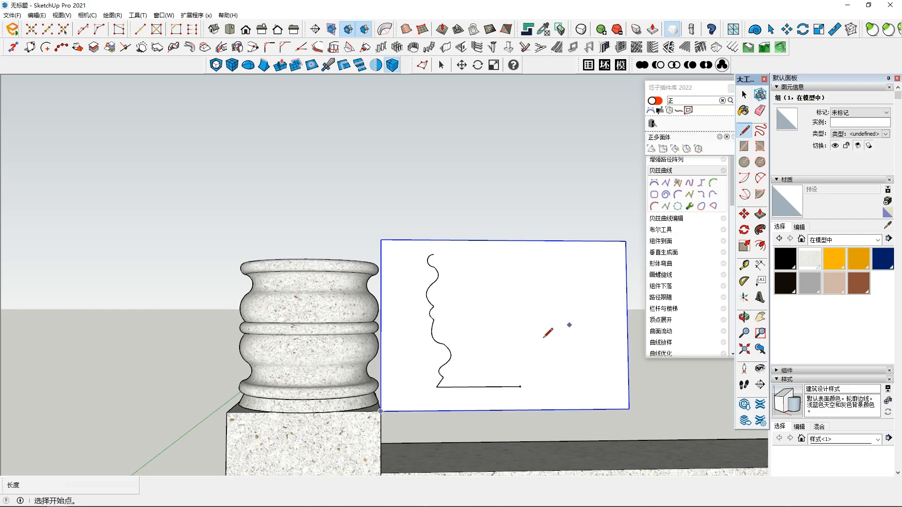
{"action": "left_click", "coordinate": [478, 386]}
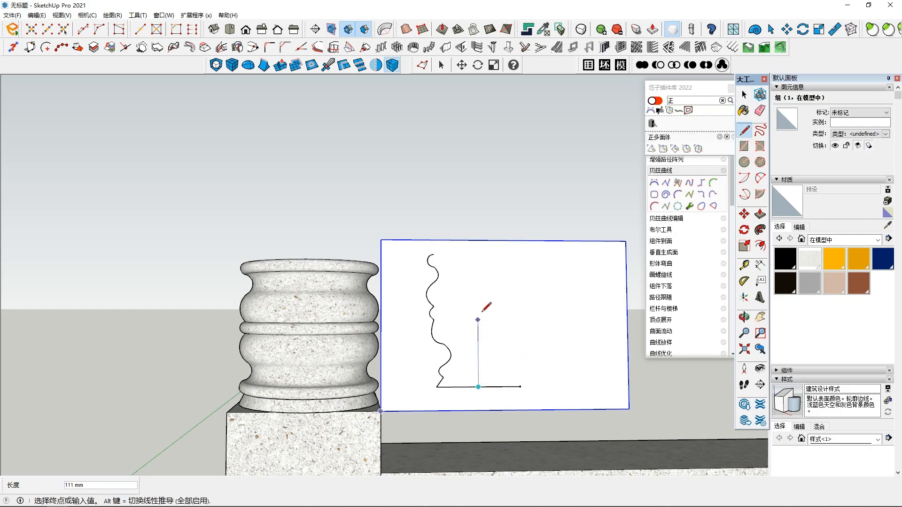
{"action": "left_click", "coordinate": [477, 257]}
{"action": "key", "text": "space"}
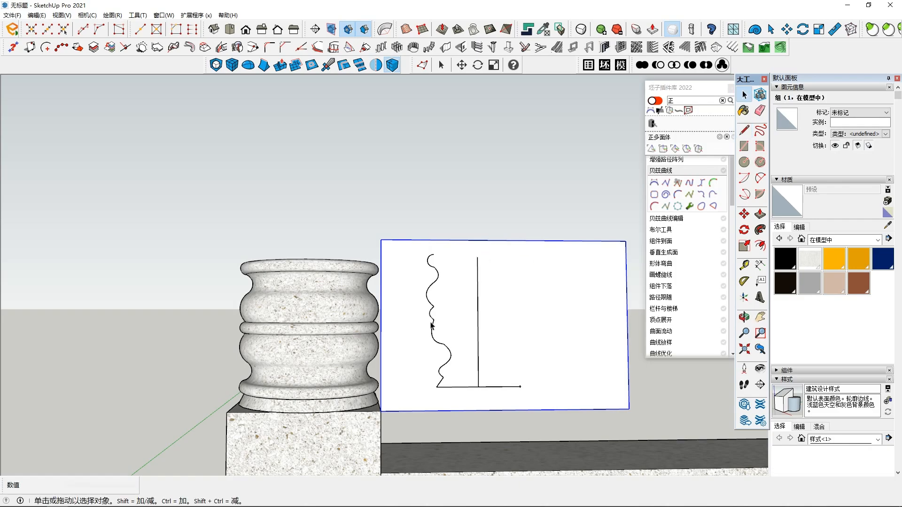
Revolve the curved profile, without its base line, 360 degrees around the vertical axis line into a revolved surface.
{"action": "triple_click", "coordinate": [433, 325]}
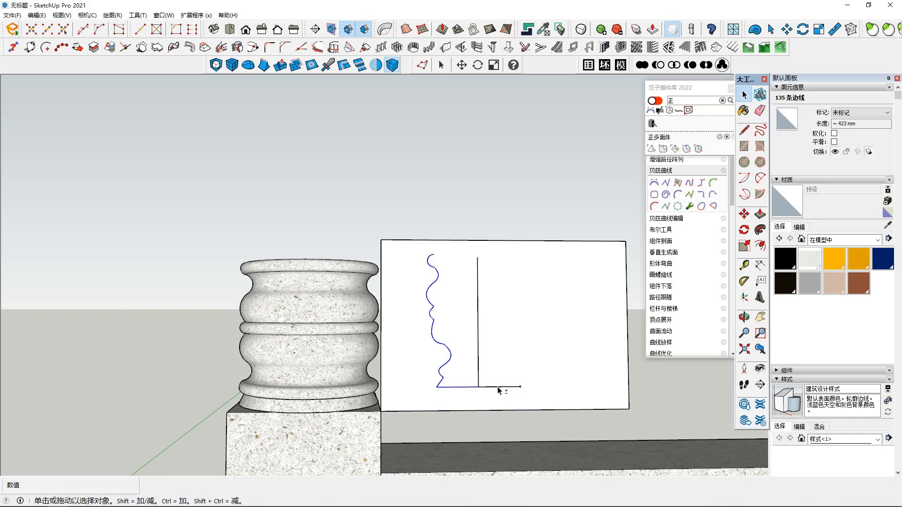
{"action": "left_click", "coordinate": [455, 388], "text": "shift"}
{"action": "middle_click_drag", "start_coordinate": [487, 368], "coordinate": [461, 236]}
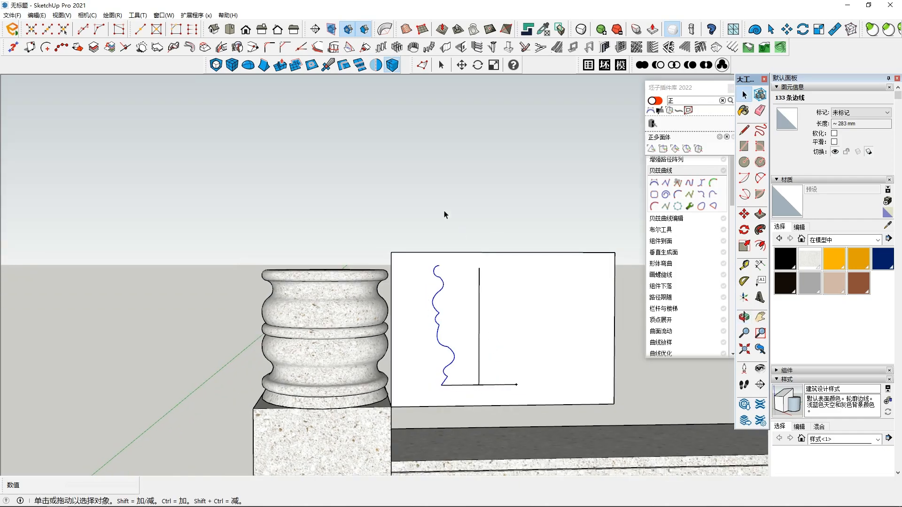
{"action": "left_click", "coordinate": [238, 49]}
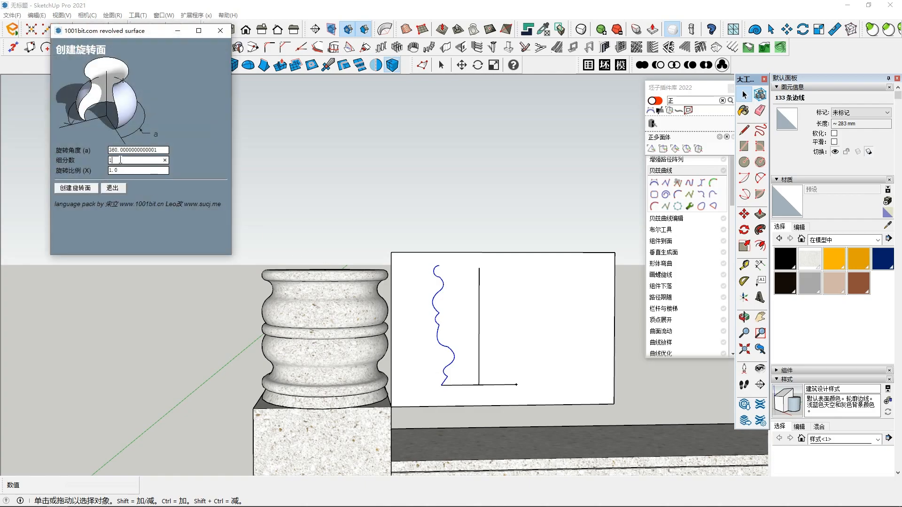
{"action": "left_click", "coordinate": [74, 190]}
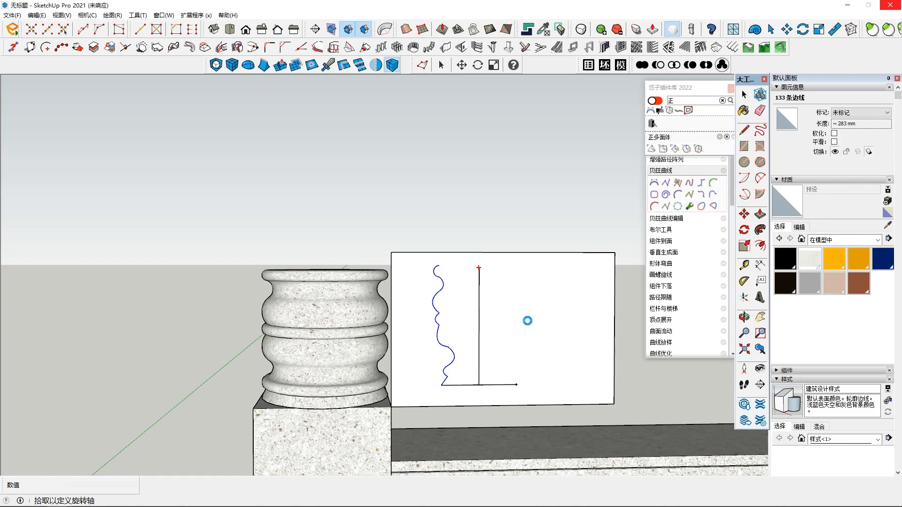
{"action": "middle_click_drag", "start_coordinate": [525, 316], "coordinate": [486, 332]}
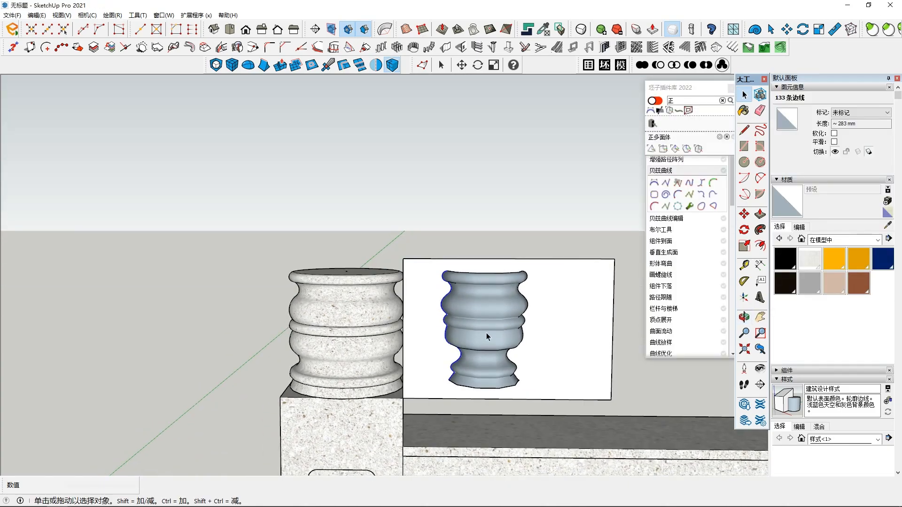
Reverse all faces of the revolved cap so its front faces point outward.
{"action": "left_click", "coordinate": [486, 332]}
{"action": "scroll", "coordinate": [486, 333], "scroll_direction": "down", "scroll_amount": 2}
{"action": "triple_click", "coordinate": [492, 330]}
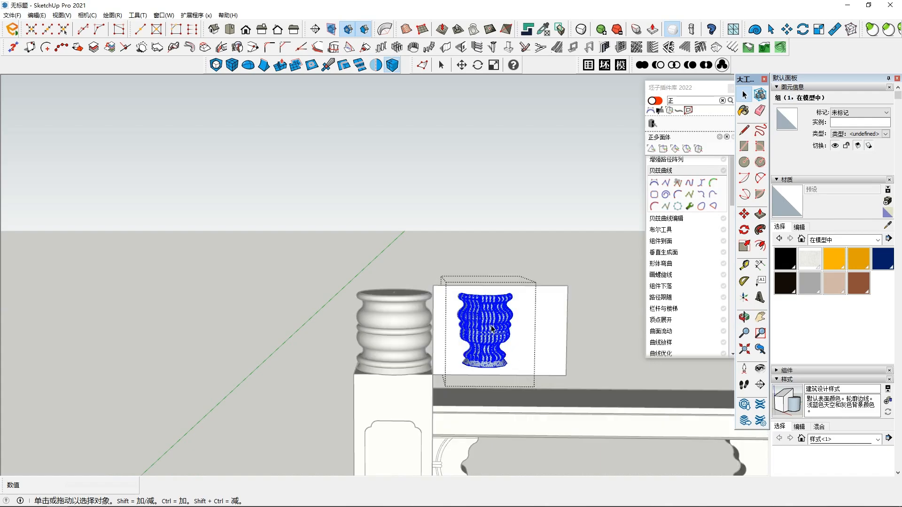
{"action": "right_click", "coordinate": [492, 330]}
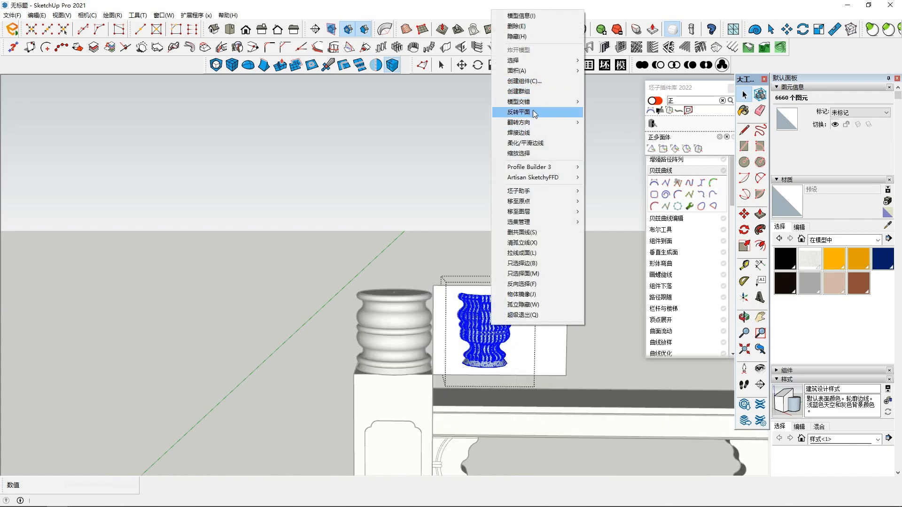
{"action": "left_click", "coordinate": [531, 112]}
{"action": "left_click", "coordinate": [483, 305]}
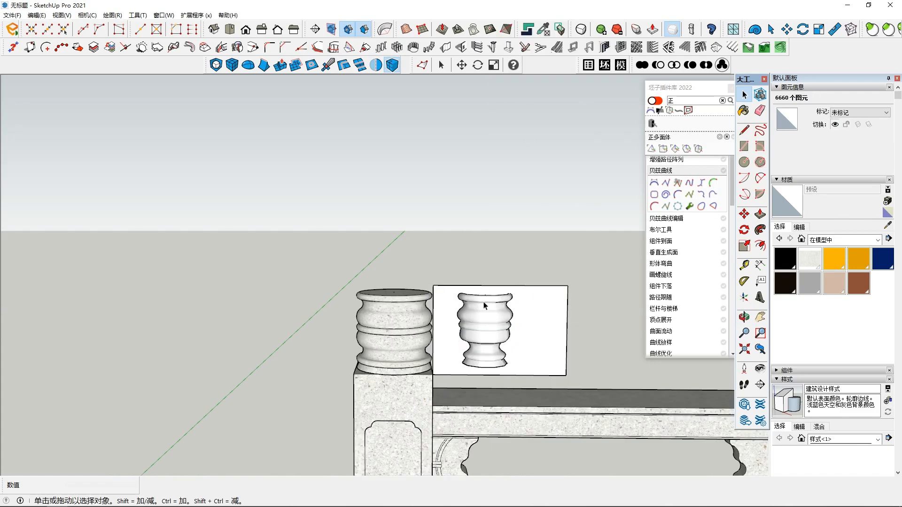
Move the revolved cap from the tracing rectangle onto the top face of the new post.
{"action": "key", "text": "m"}
{"action": "left_click", "coordinate": [517, 370]}
{"action": "scroll", "coordinate": [544, 393], "scroll_direction": "down", "scroll_amount": 6}
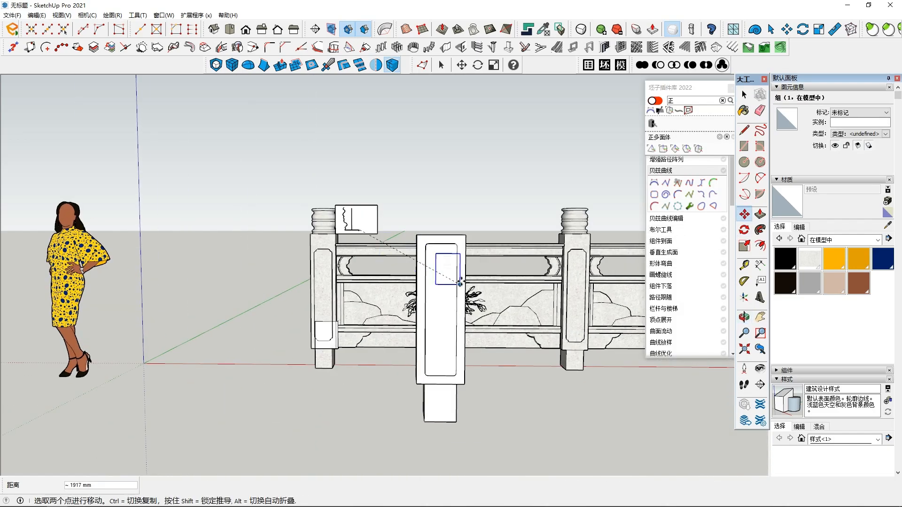
{"action": "middle_click_drag", "start_coordinate": [460, 280], "coordinate": [460, 312]}
{"action": "left_click", "coordinate": [467, 263]}
Reposition the cap at the centre of the post's top face.
{"action": "scroll", "coordinate": [466, 270], "scroll_direction": "up", "scroll_amount": 3}
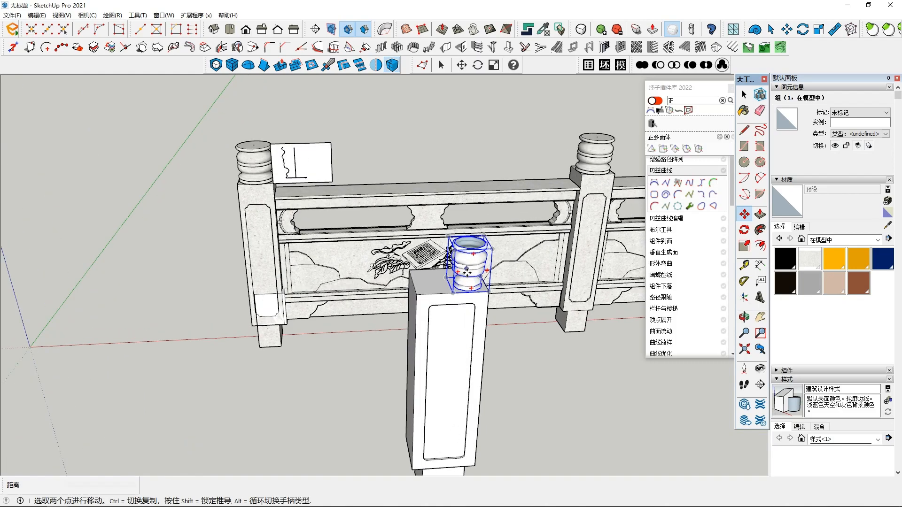
{"action": "middle_click_drag", "start_coordinate": [446, 265], "coordinate": [505, 324]}
{"action": "left_click", "coordinate": [506, 319]}
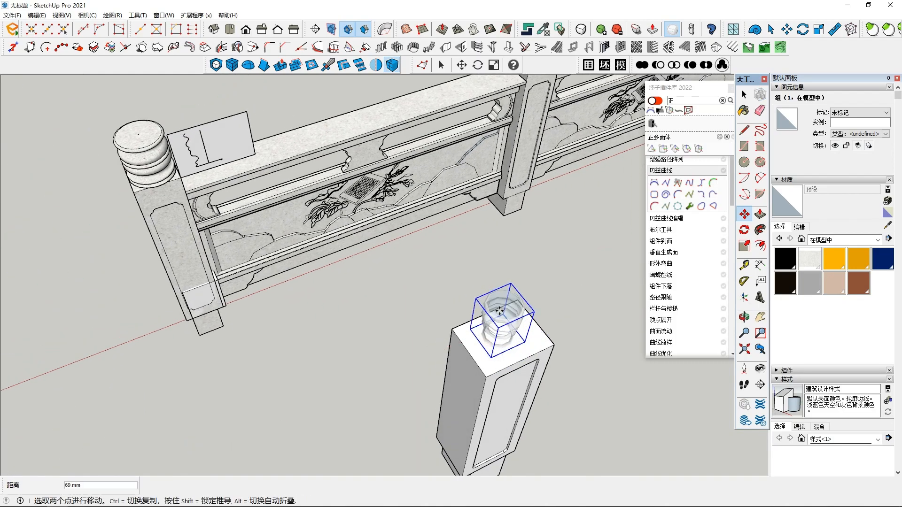
{"action": "key", "text": "Escape"}
{"action": "scroll", "coordinate": [499, 358], "scroll_direction": "up", "scroll_amount": 1}
{"action": "middle_click_drag", "start_coordinate": [499, 357], "coordinate": [386, 253]}
{"action": "left_click", "coordinate": [556, 302]}
{"action": "left_click", "coordinate": [542, 294]}
Enlarge the cap about its centre along the red and green axes.
{"action": "left_click", "coordinate": [744, 245]}
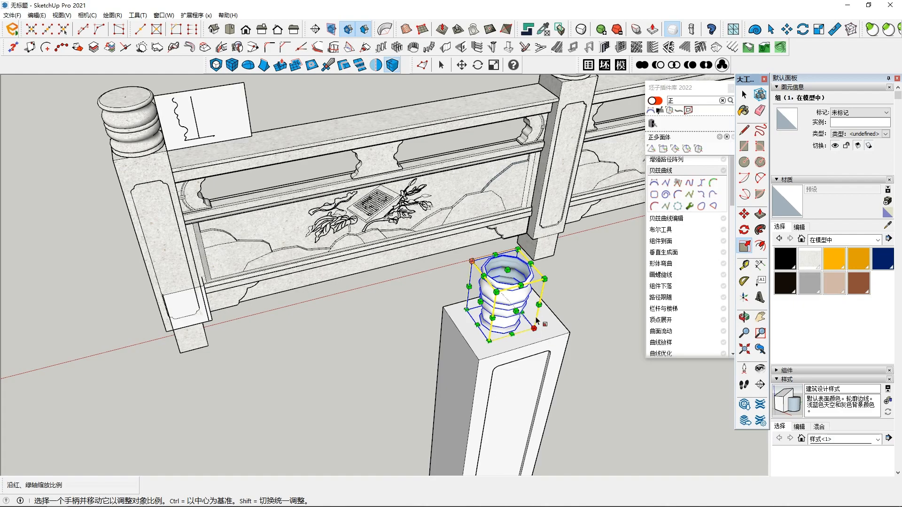
{"action": "left_click_drag", "start_coordinate": [538, 305], "coordinate": [551, 306], "text": "ctrl"}
{"action": "middle_click_drag", "start_coordinate": [530, 297], "coordinate": [468, 239]}
{"action": "left_click", "coordinate": [744, 214]}
{"action": "left_click", "coordinate": [486, 236]}
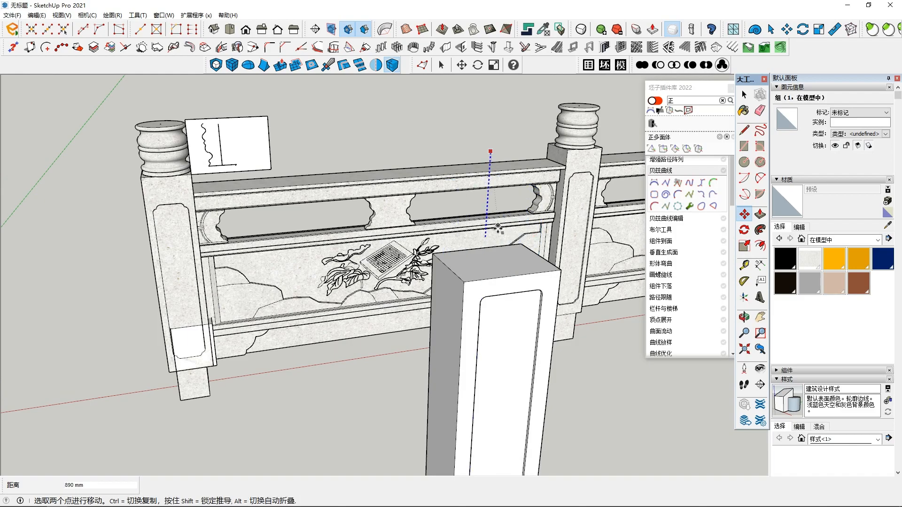
{"action": "key", "text": "Escape"}
{"action": "left_click", "coordinate": [512, 245]}
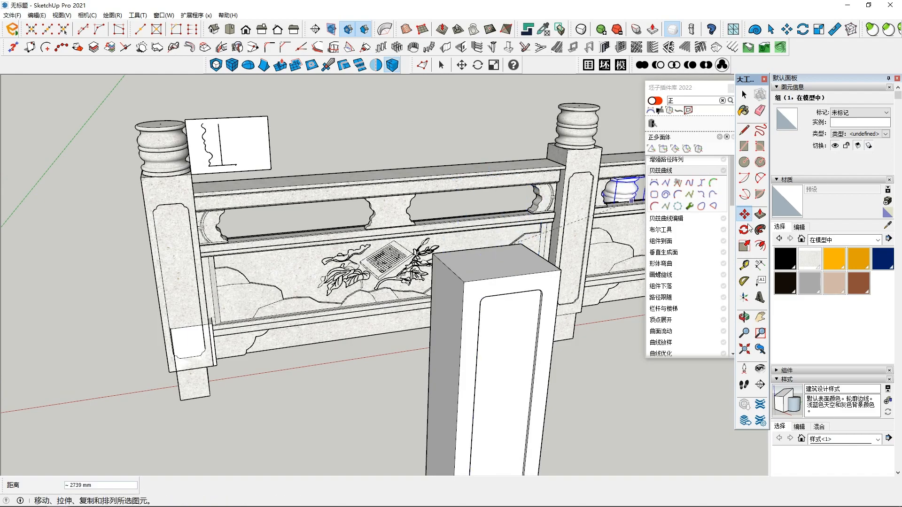
{"action": "key", "text": "Escape"}
Scale the cap's height by about 0.93 and shift it slightly across the post's top face.
{"action": "middle_click_drag", "start_coordinate": [518, 217], "coordinate": [524, 157]}
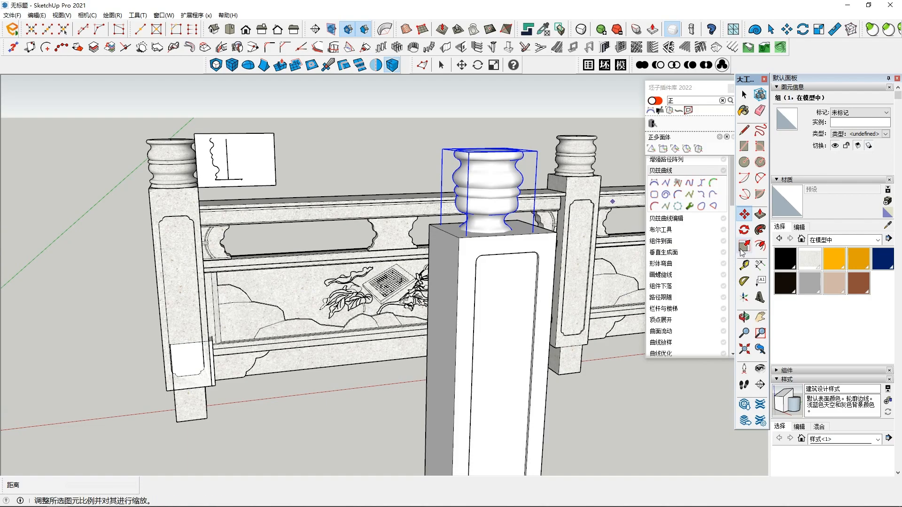
{"action": "key", "text": "s"}
{"action": "left_click_drag", "start_coordinate": [489, 150], "coordinate": [489, 159]}
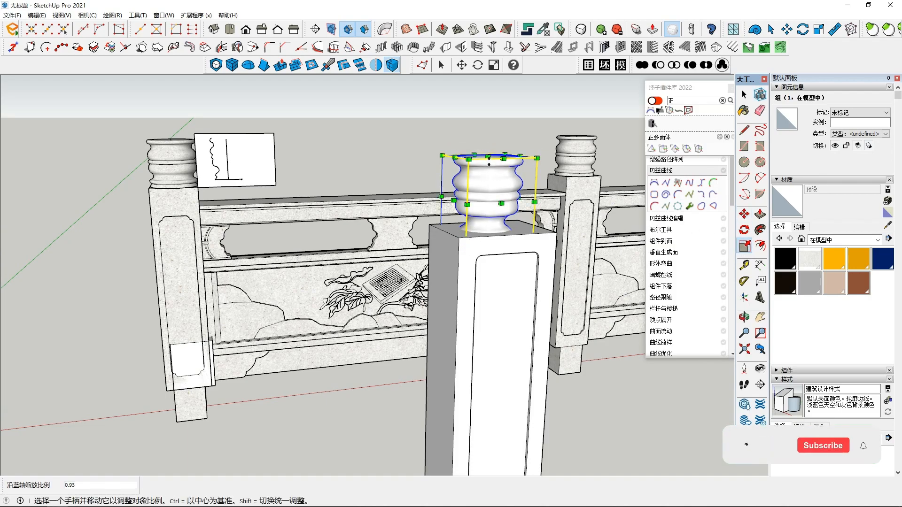
{"action": "left_click", "coordinate": [744, 214]}
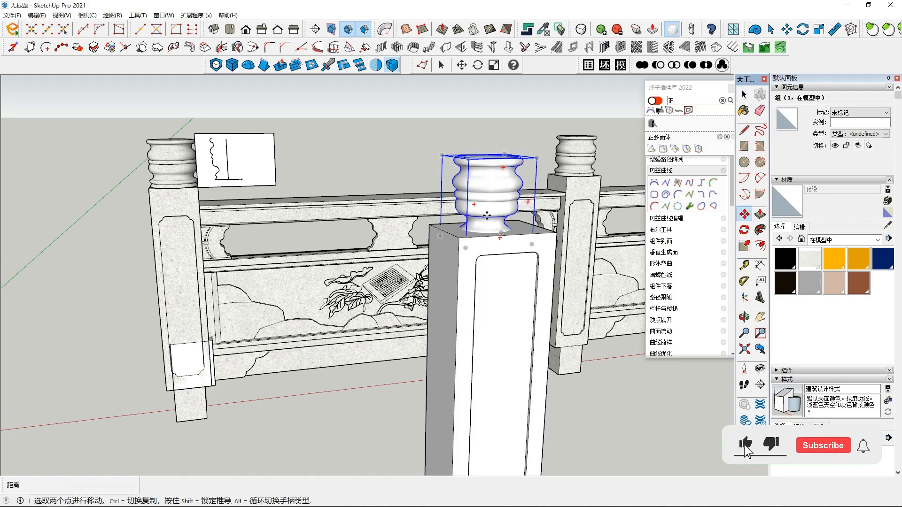
{"action": "middle_click_drag", "start_coordinate": [487, 216], "coordinate": [487, 178]}
{"action": "left_click", "coordinate": [486, 176]}
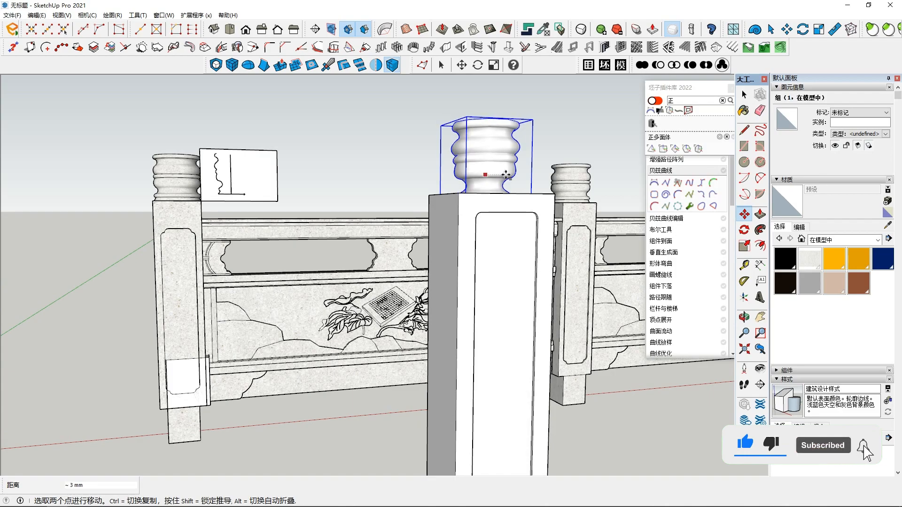
{"action": "middle_click_drag", "start_coordinate": [505, 175], "coordinate": [378, 276]}
Examine the reference railing and the traced profile beside it, comparing them with the new post and cap.
{"action": "key", "text": "space"}
{"action": "left_click", "coordinate": [348, 319]}
{"action": "scroll", "coordinate": [412, 298], "scroll_direction": "up", "scroll_amount": 2}
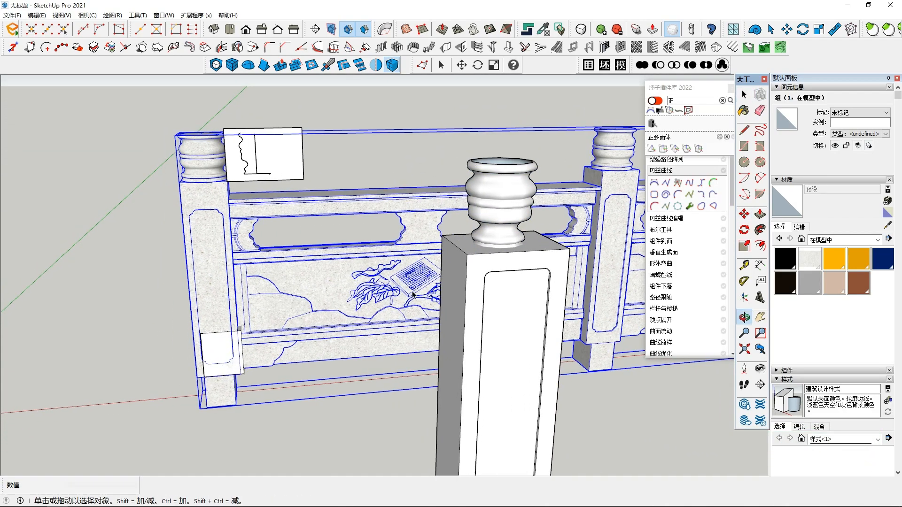
{"action": "left_click", "coordinate": [372, 133]}
{"action": "middle_click_drag", "start_coordinate": [372, 133], "coordinate": [368, 200]}
{"action": "scroll", "coordinate": [395, 242], "scroll_direction": "up", "scroll_amount": 2}
{"action": "scroll", "coordinate": [437, 243], "scroll_direction": "down", "scroll_amount": 1}
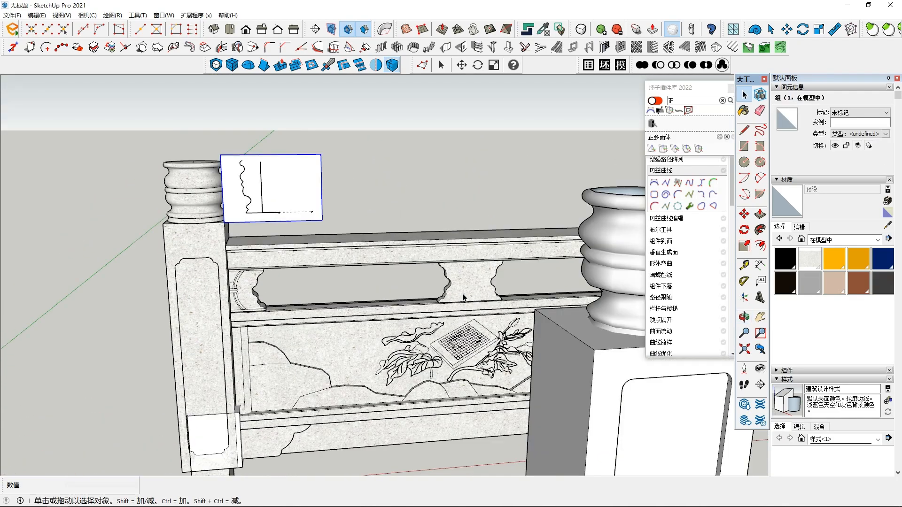
{"action": "scroll", "coordinate": [475, 279], "scroll_direction": "down", "scroll_amount": 3}
{"action": "middle_click_drag", "start_coordinate": [515, 323], "coordinate": [362, 300]}
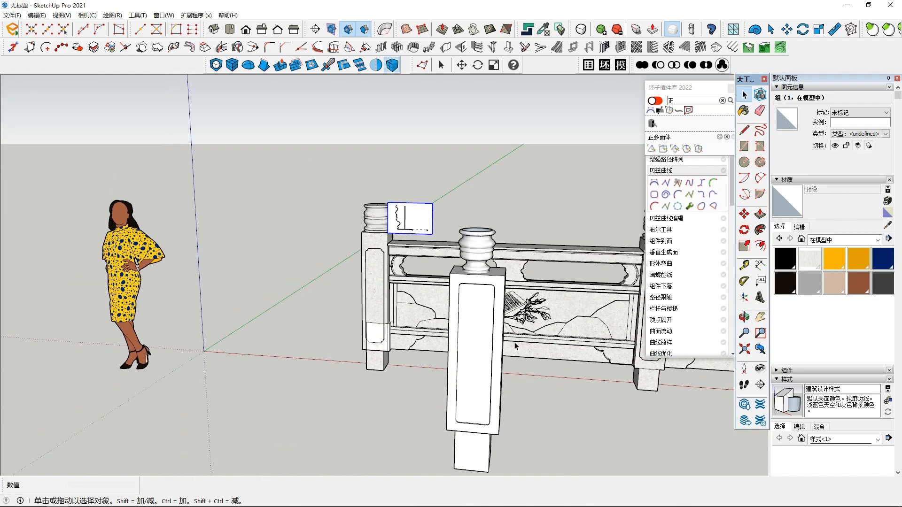
{"action": "middle_click_drag", "start_coordinate": [517, 342], "coordinate": [558, 371]}
{"action": "scroll", "coordinate": [497, 296], "scroll_direction": "up", "scroll_amount": 3}
{"action": "scroll", "coordinate": [508, 297], "scroll_direction": "up", "scroll_amount": 2}
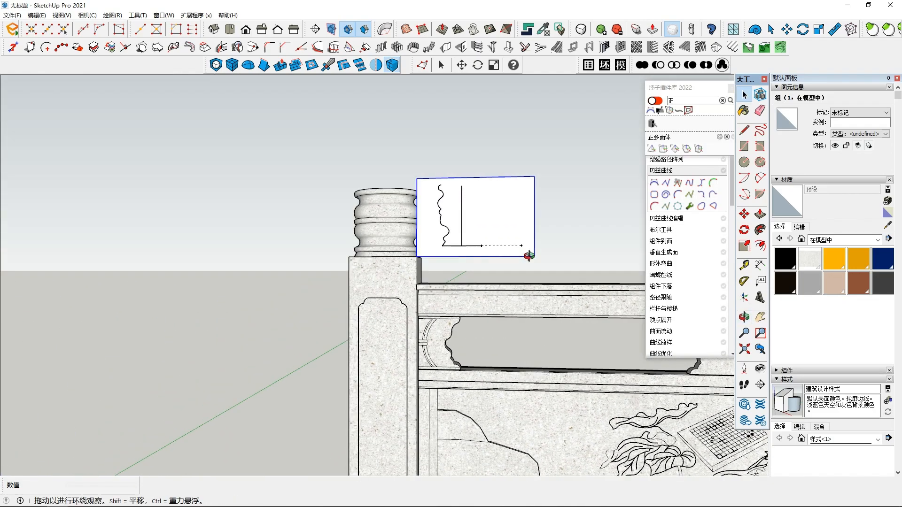
{"action": "middle_click_drag", "start_coordinate": [527, 326], "coordinate": [305, 248]}
{"action": "scroll", "coordinate": [496, 336], "scroll_direction": "down", "scroll_amount": 1}
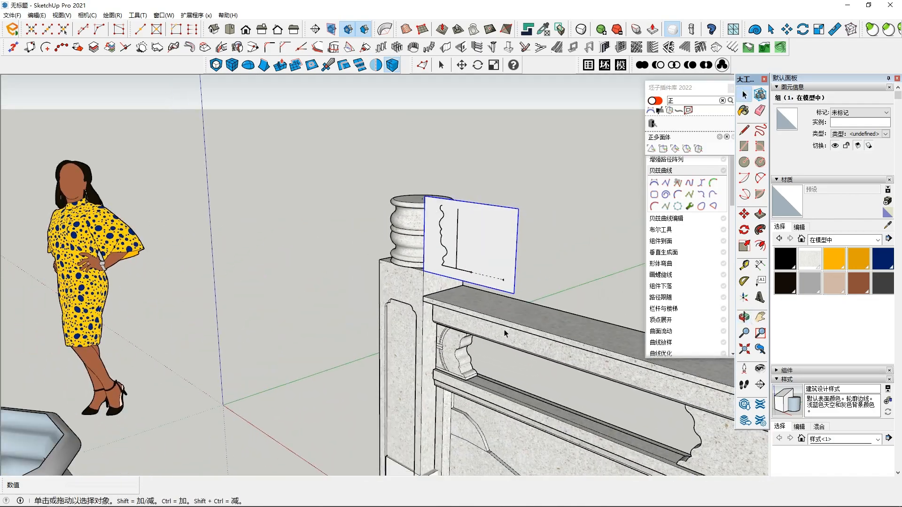
{"action": "scroll", "coordinate": [526, 305], "scroll_direction": "down", "scroll_amount": 3}
{"action": "middle_click_drag", "start_coordinate": [371, 268], "coordinate": [302, 261]}
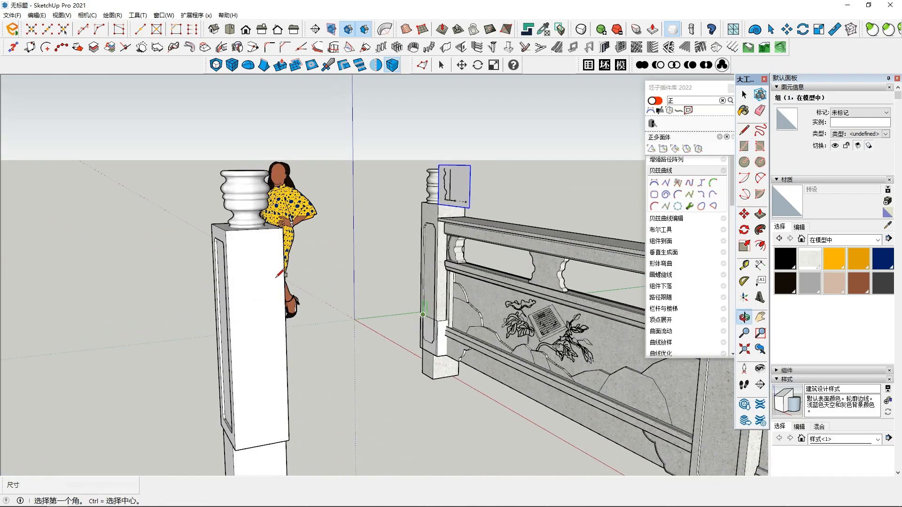
Draw a narrow rectangle 270 mm wide across the upper part of the post's side face and select it.
{"action": "scroll", "coordinate": [301, 261], "scroll_direction": "up", "scroll_amount": 1}
{"action": "left_click", "coordinate": [215, 251]}
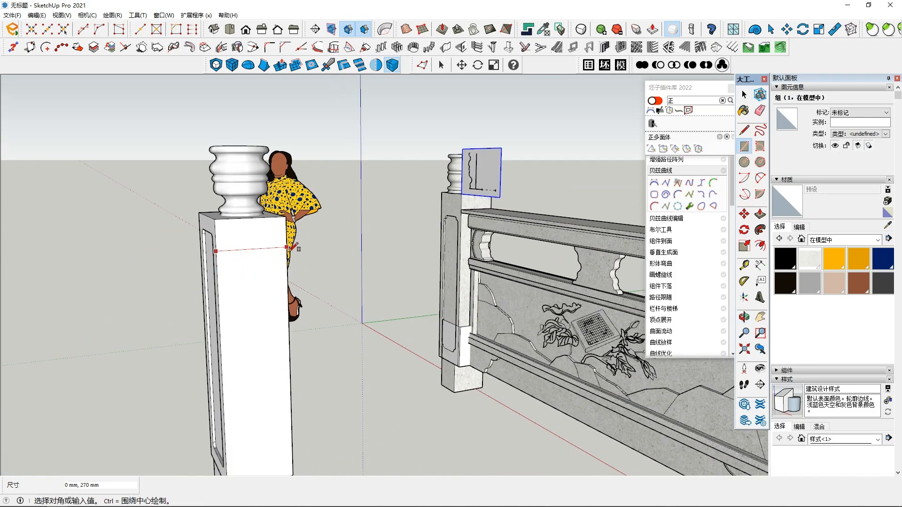
{"action": "key", "text": "space"}
{"action": "left_click", "coordinate": [268, 256]}
{"action": "middle_click_drag", "start_coordinate": [268, 256], "coordinate": [357, 303]}
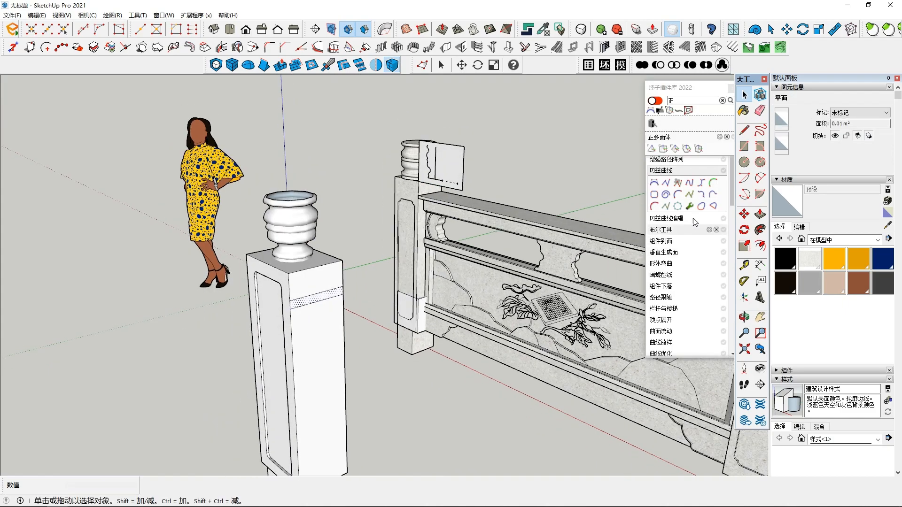
Measure the spacing between the first two reference posts along the top rail.
{"action": "left_click", "coordinate": [744, 265]}
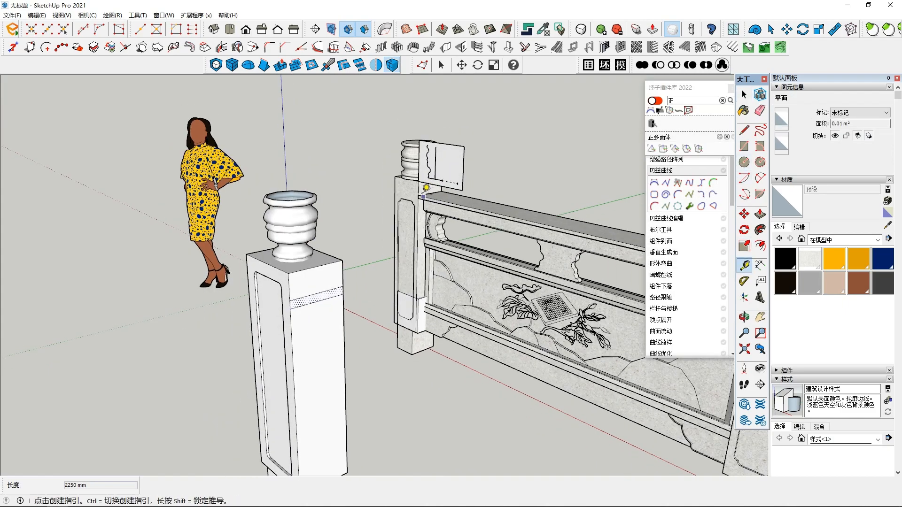
{"action": "scroll", "coordinate": [539, 245], "scroll_direction": "down", "scroll_amount": 2}
{"action": "middle_click_drag", "start_coordinate": [414, 244], "coordinate": [507, 263]}
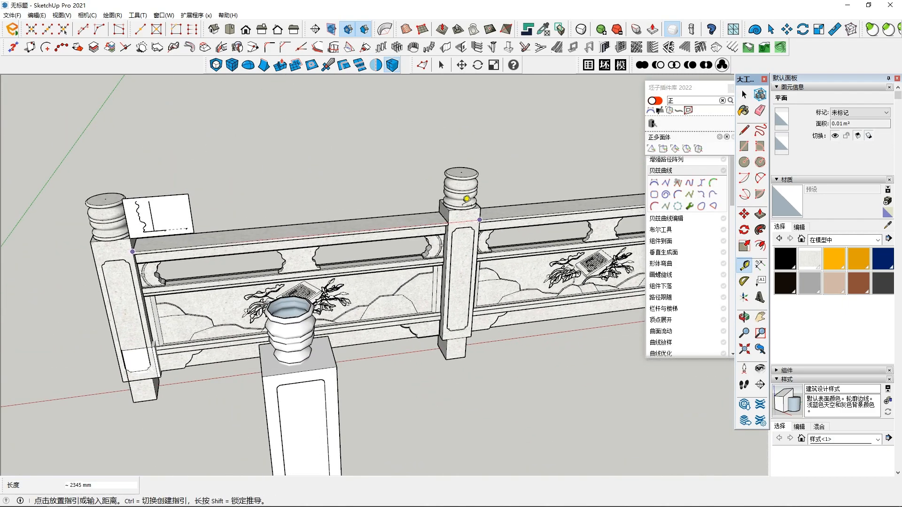
{"action": "scroll", "coordinate": [458, 207], "scroll_direction": "up", "scroll_amount": 3}
{"action": "key", "text": "space"}
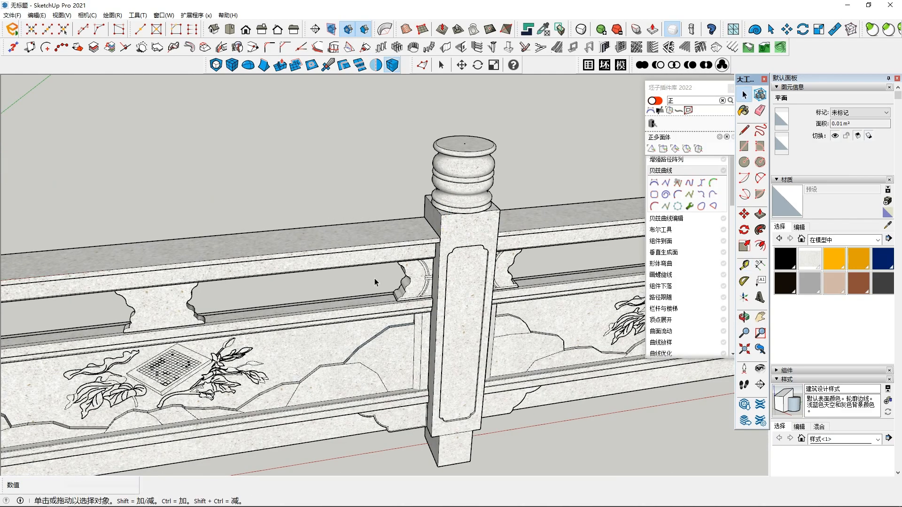
Try to extrude the narrow rectangle on the post's side face outward into a horizontal rail.
{"action": "scroll", "coordinate": [380, 308], "scroll_direction": "down", "scroll_amount": 3}
{"action": "middle_click_drag", "start_coordinate": [380, 323], "coordinate": [254, 315]}
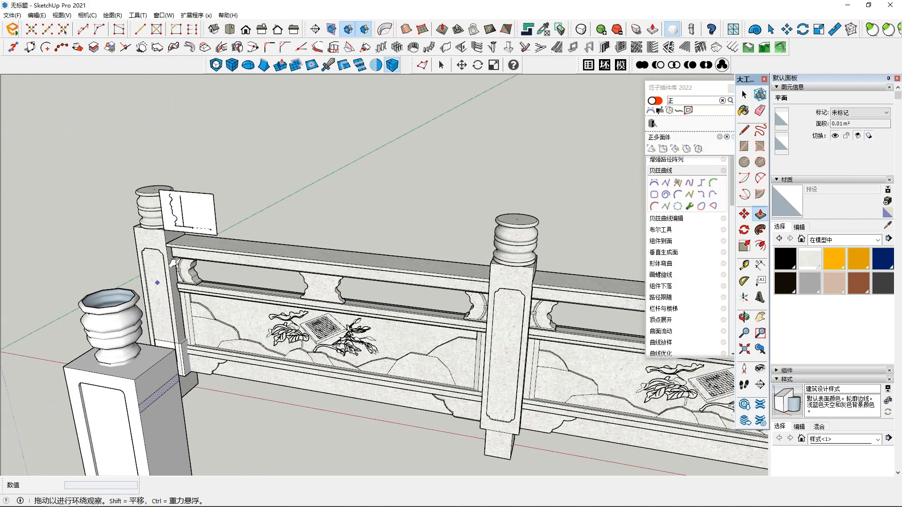
{"action": "middle_click_drag", "start_coordinate": [175, 262], "coordinate": [193, 233], "text": "shift"}
{"action": "scroll", "coordinate": [193, 232], "scroll_direction": "up", "scroll_amount": 1}
{"action": "left_click", "coordinate": [196, 370]}
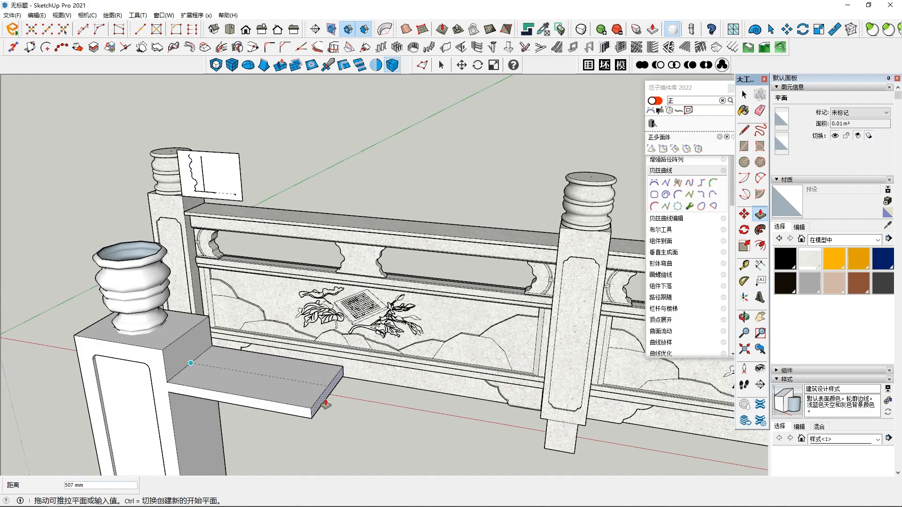
{"action": "left_click", "coordinate": [331, 373]}
Undo the rail extrusion from the post's side face.
{"action": "middle_click_drag", "start_coordinate": [330, 373], "coordinate": [303, 407]}
{"action": "key", "text": "space"}
{"action": "left_click", "coordinate": [400, 377]}
{"action": "left_click", "coordinate": [397, 430]}
{"action": "key", "text": "ctrl+z"}
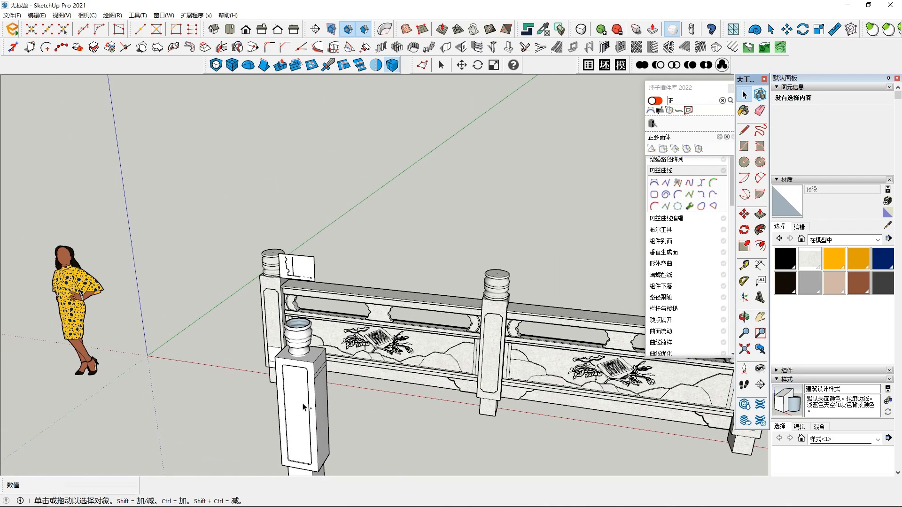
Group all the connected geometry of the new post's panelled body.
{"action": "left_click", "coordinate": [302, 403]}
{"action": "right_click", "coordinate": [302, 402]}
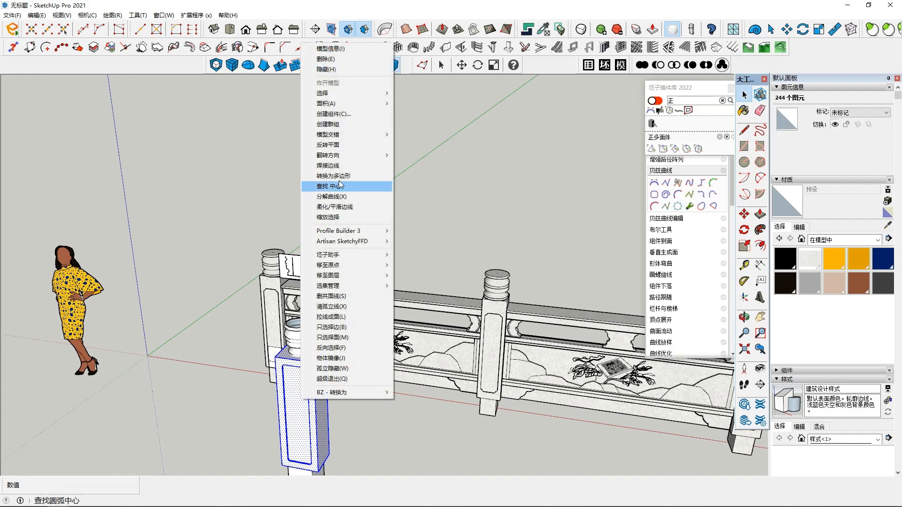
{"action": "left_click", "coordinate": [337, 124]}
{"action": "middle_click_drag", "start_coordinate": [346, 230], "coordinate": [244, 303]}
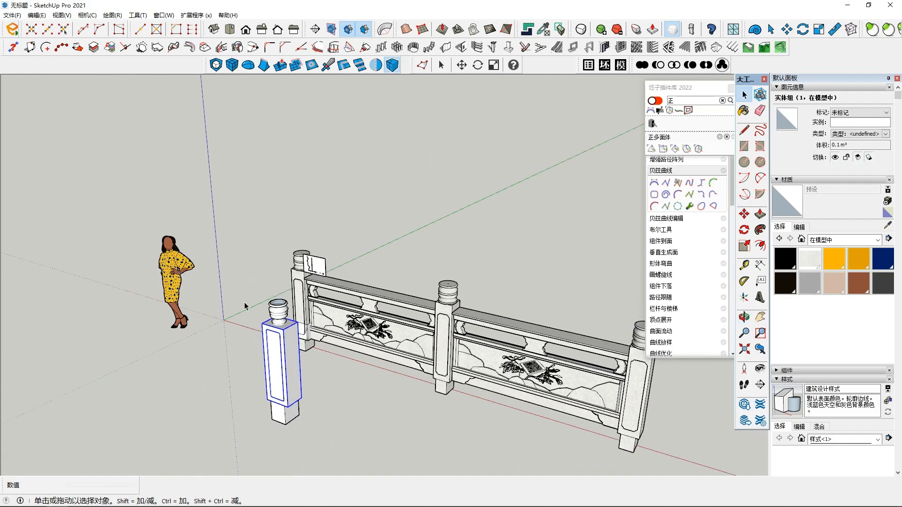
{"action": "left_click", "coordinate": [319, 451]}
Select the new post together with its revolved cap and combine them into one group.
{"action": "middle_click_drag", "start_coordinate": [320, 451], "coordinate": [275, 380]}
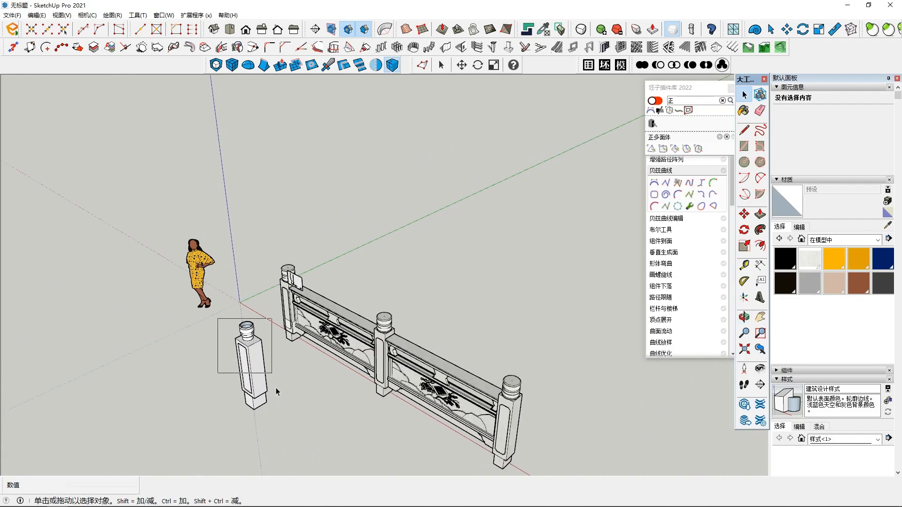
{"action": "scroll", "coordinate": [258, 380], "scroll_direction": "up", "scroll_amount": 2}
{"action": "right_click", "coordinate": [258, 378]}
{"action": "left_click", "coordinate": [292, 194]}
{"action": "middle_click_drag", "start_coordinate": [254, 249], "coordinate": [324, 301]}
Draw a thin rectangle about 35 mm by 270 mm across the upper part of the post's side face.
{"action": "left_click", "coordinate": [744, 146]}
{"action": "middle_click_drag", "start_coordinate": [263, 263], "coordinate": [179, 244]}
{"action": "scroll", "coordinate": [163, 236], "scroll_direction": "up", "scroll_amount": 3}
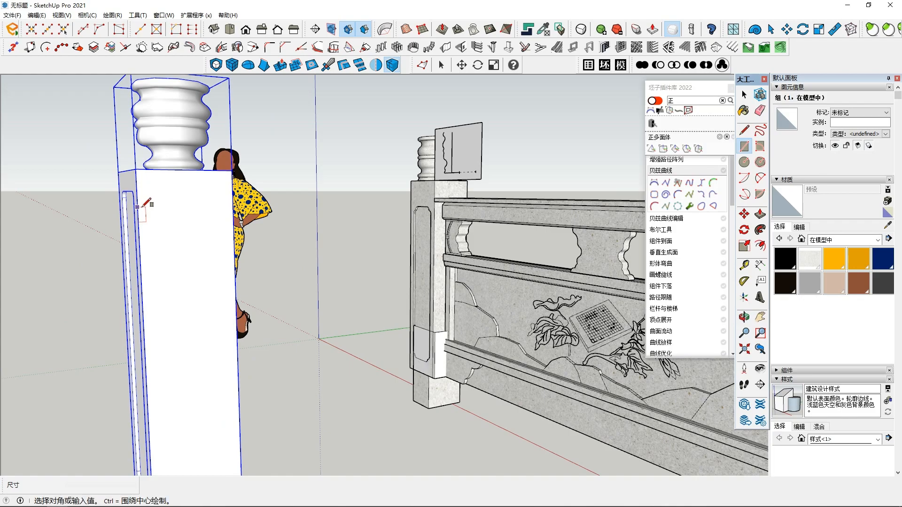
{"action": "middle_click_drag", "start_coordinate": [234, 202], "coordinate": [190, 215]}
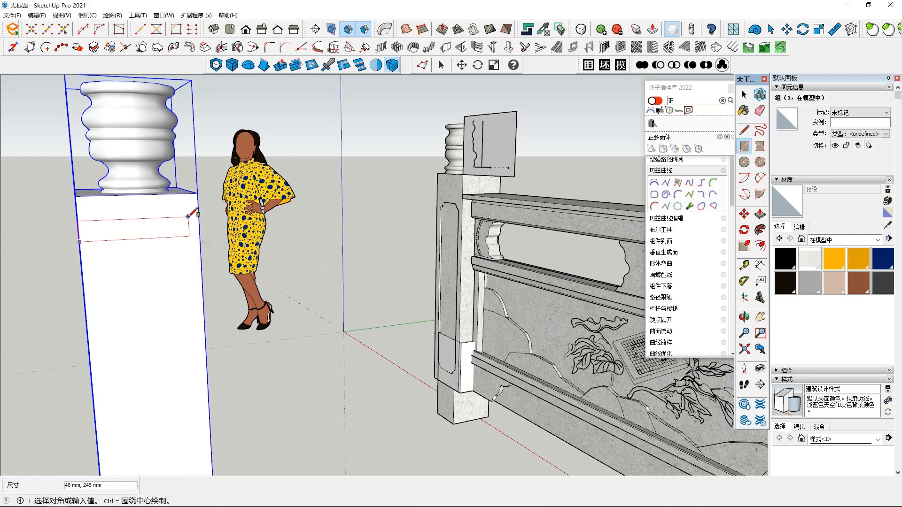
{"action": "left_click", "coordinate": [199, 217]}
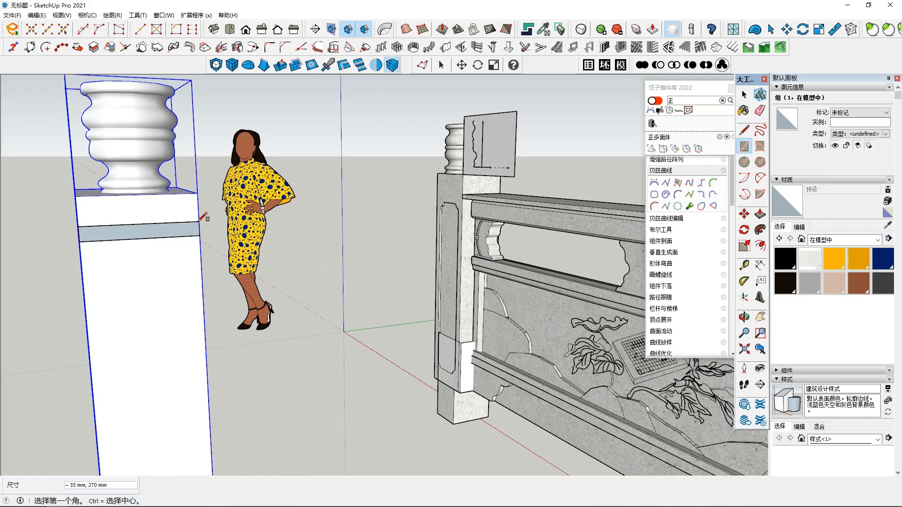
Extrude the thin rectangle outward from the post by 2250 mm to form the top rail.
{"action": "key", "text": "space"}
{"action": "left_click", "coordinate": [164, 242]}
{"action": "middle_click_drag", "start_coordinate": [172, 240], "coordinate": [434, 316]}
{"action": "left_click", "coordinate": [434, 316]}
{"action": "key", "text": "p"}
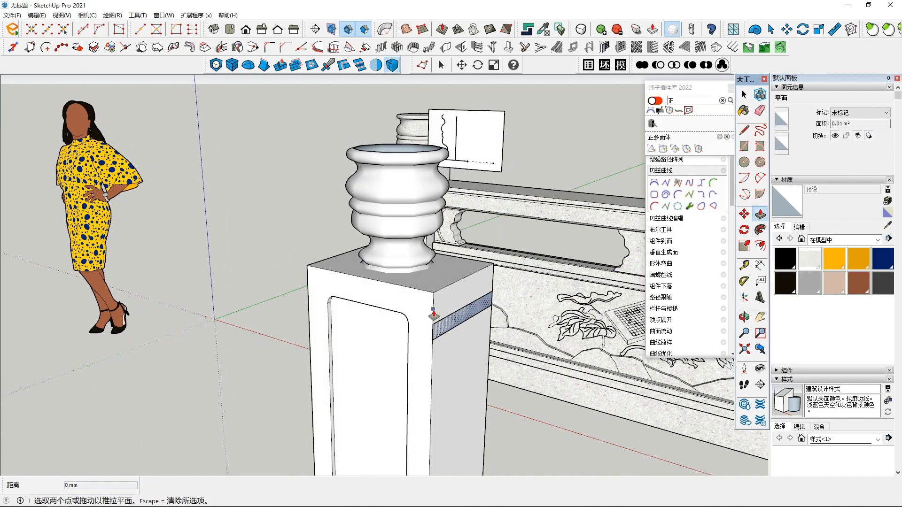
{"action": "left_click", "coordinate": [455, 324]}
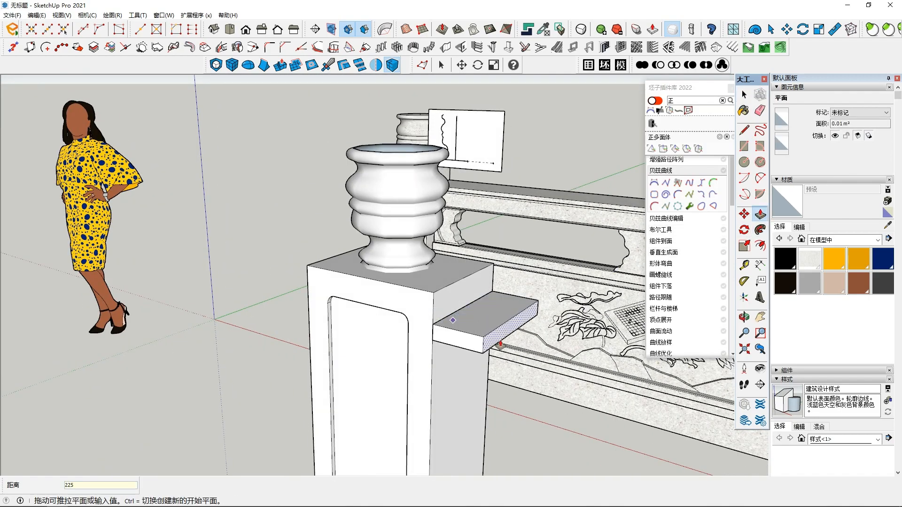
{"action": "type", "text": "2250"}
{"action": "key", "text": "Return"}
Select all the connected geometry of the top rail and turn it into a group.
{"action": "key", "text": "space"}
{"action": "triple_click", "coordinate": [486, 329]}
{"action": "right_click", "coordinate": [486, 328]}
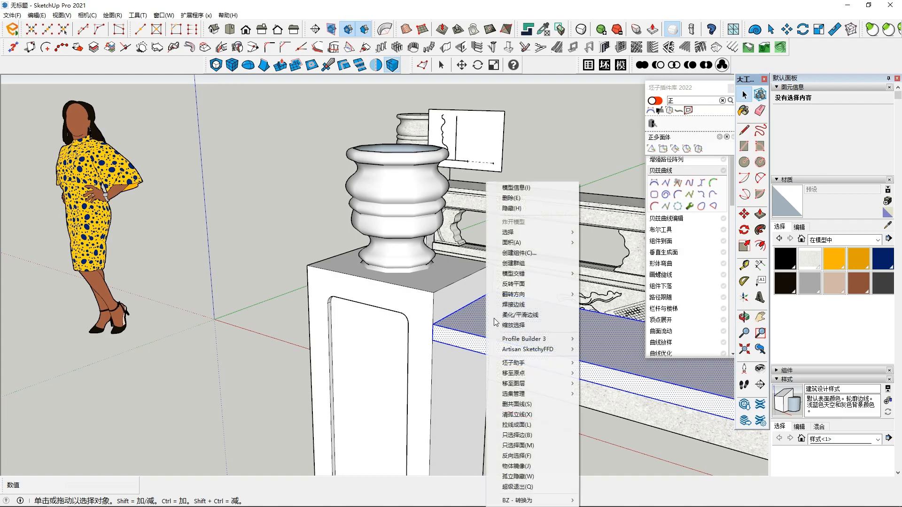
{"action": "left_click", "coordinate": [538, 283]}
{"action": "middle_click_drag", "start_coordinate": [538, 284], "coordinate": [188, 214]}
{"action": "scroll", "coordinate": [423, 239], "scroll_direction": "down", "scroll_amount": 3}
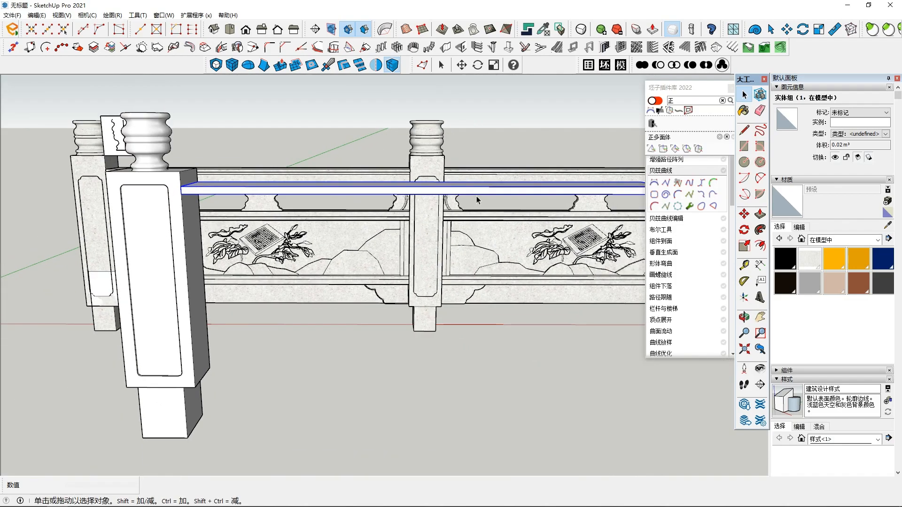
Copy the top rail group straight down 240 mm to make a lower rail.
{"action": "left_click", "coordinate": [744, 215]}
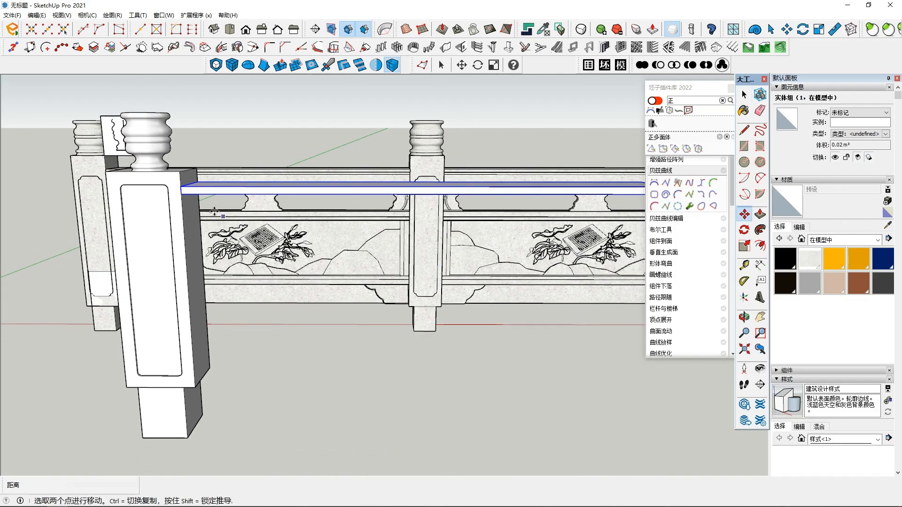
{"action": "left_click", "coordinate": [182, 194]}
{"action": "key", "text": "ctrl"}
{"action": "left_click", "coordinate": [184, 244]}
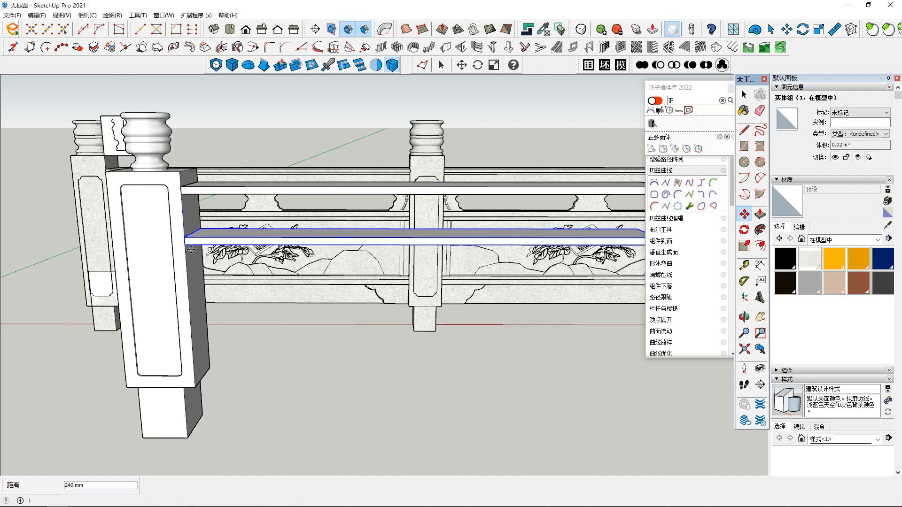
Scale the lower rail vertically to make it thicker, and shift it slightly downward.
{"action": "left_click", "coordinate": [745, 246]}
{"action": "scroll", "coordinate": [439, 261], "scroll_direction": "up", "scroll_amount": 4}
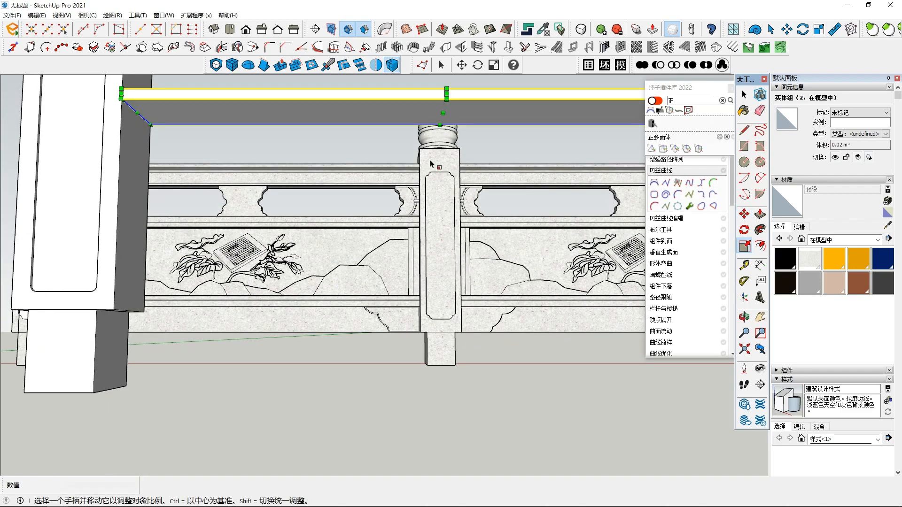
{"action": "left_click", "coordinate": [442, 114]}
{"action": "left_click", "coordinate": [442, 126]}
{"action": "middle_click_drag", "start_coordinate": [442, 125], "coordinate": [340, 316]}
{"action": "scroll", "coordinate": [356, 251], "scroll_direction": "down", "scroll_amount": 3}
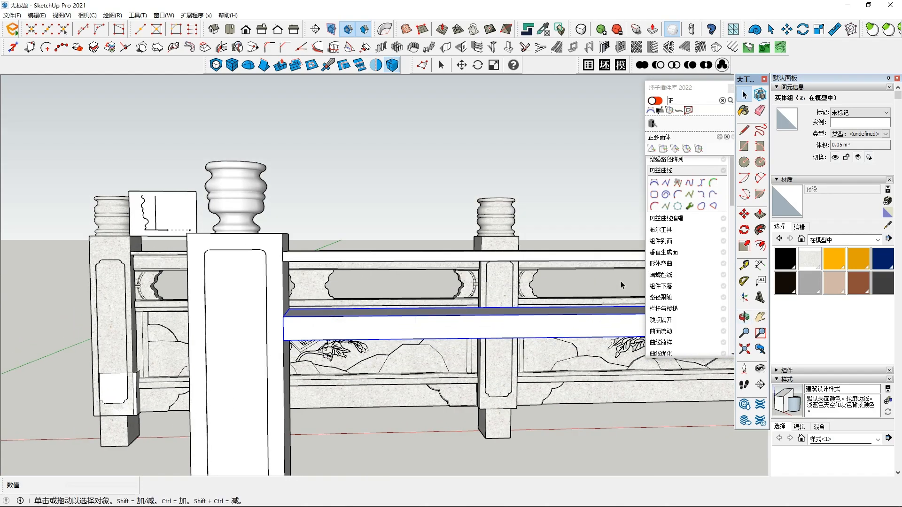
{"action": "left_click", "coordinate": [744, 215]}
{"action": "left_click", "coordinate": [437, 330]}
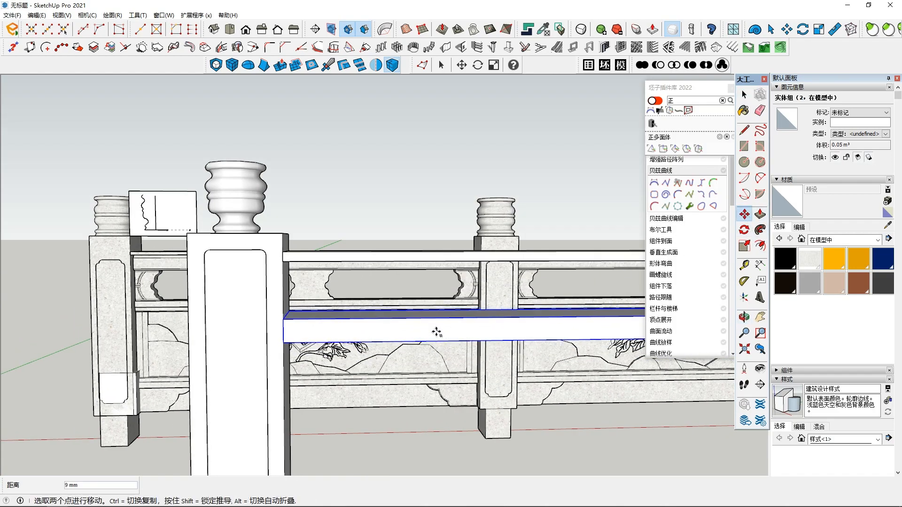
Draw a rectangle about 189 mm by 85 mm on the post's side face, directly beneath the top rail.
{"action": "middle_click_drag", "start_coordinate": [374, 295], "coordinate": [376, 317]}
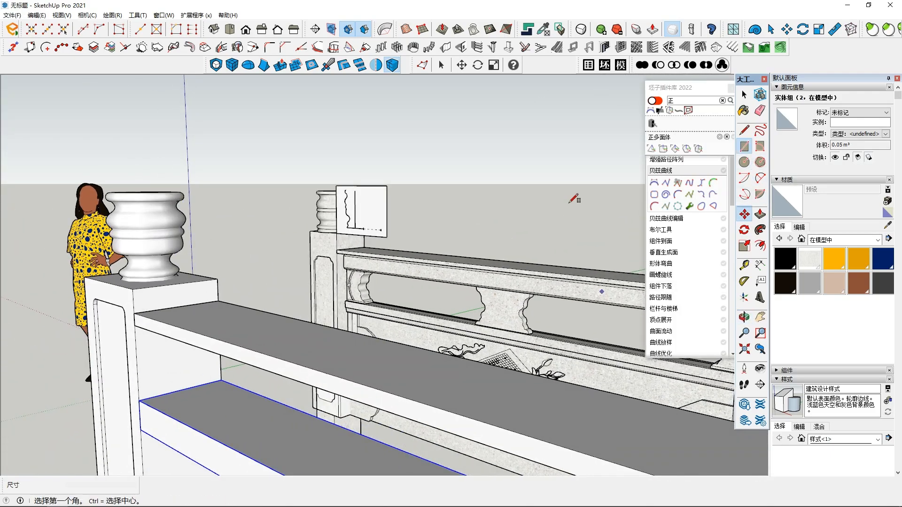
{"action": "scroll", "coordinate": [163, 300], "scroll_direction": "up", "scroll_amount": 2}
{"action": "middle_click_drag", "start_coordinate": [163, 300], "coordinate": [227, 267]}
{"action": "scroll", "coordinate": [219, 266], "scroll_direction": "up", "scroll_amount": 2}
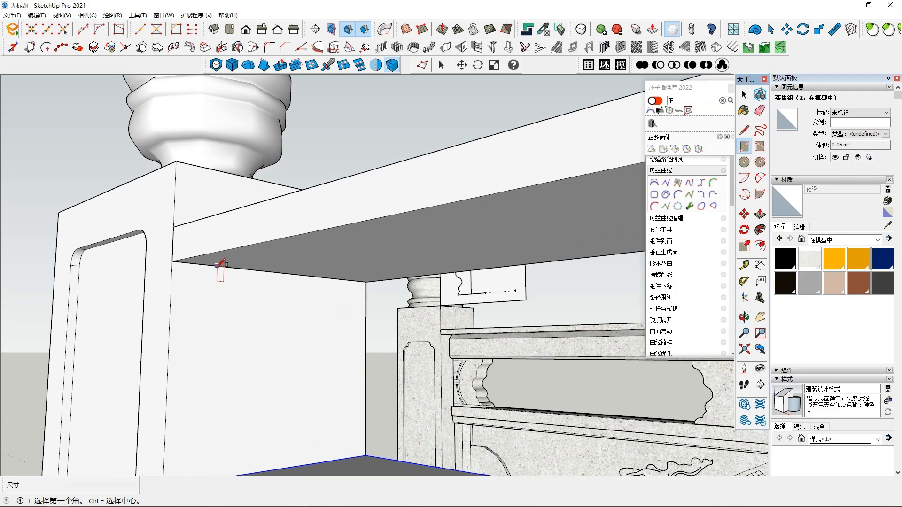
{"action": "scroll", "coordinate": [214, 265], "scroll_direction": "up", "scroll_amount": 2}
{"action": "left_click", "coordinate": [214, 265]}
{"action": "scroll", "coordinate": [339, 348], "scroll_direction": "up", "scroll_amount": 2}
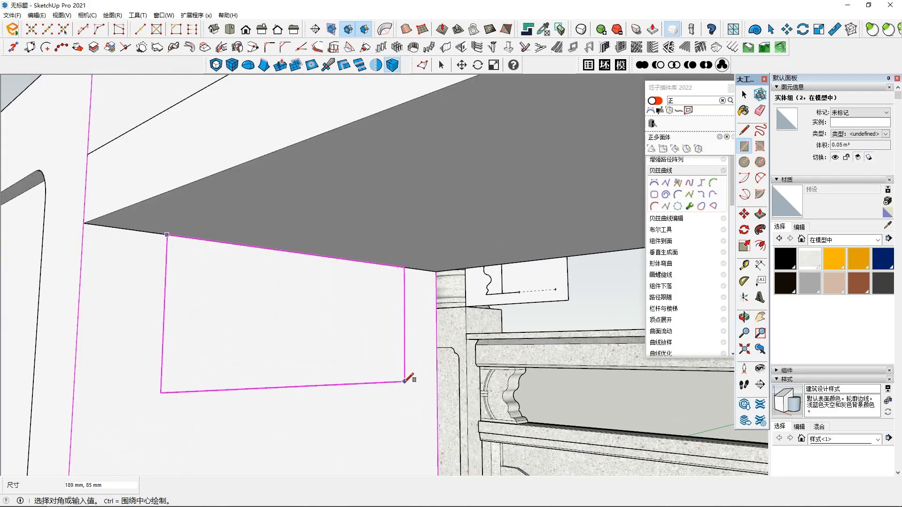
{"action": "left_click", "coordinate": [404, 381]}
Extrude the rectangle beneath the top rail by 2250 mm to form a supporting beam.
{"action": "key", "text": "space"}
{"action": "left_click", "coordinate": [300, 330]}
{"action": "scroll", "coordinate": [300, 330], "scroll_direction": "up", "scroll_amount": 1}
{"action": "scroll", "coordinate": [300, 331], "scroll_direction": "down", "scroll_amount": 2}
{"action": "left_click", "coordinate": [760, 214]}
{"action": "left_click", "coordinate": [301, 316]}
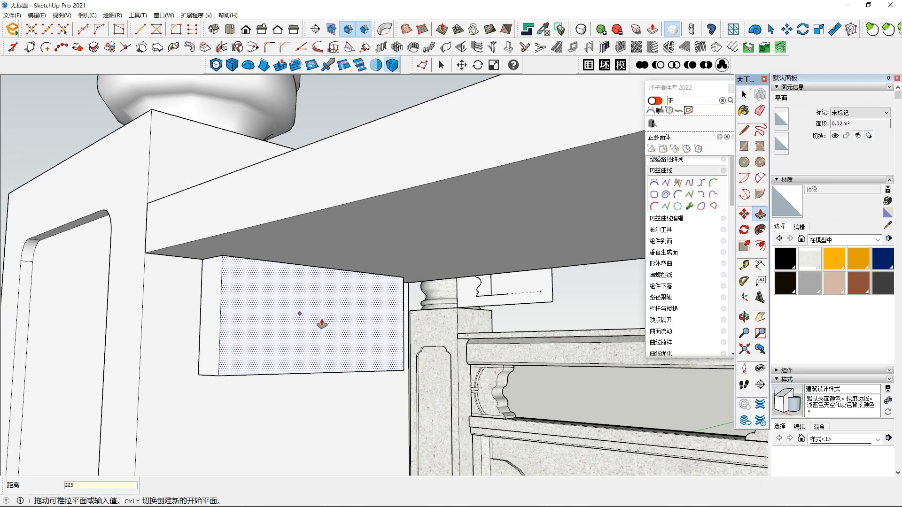
{"action": "key", "text": "Return"}
{"action": "key", "text": "space"}
Select the four long edges of the beam beneath the top rail.
{"action": "middle_click_drag", "start_coordinate": [322, 322], "coordinate": [366, 337]}
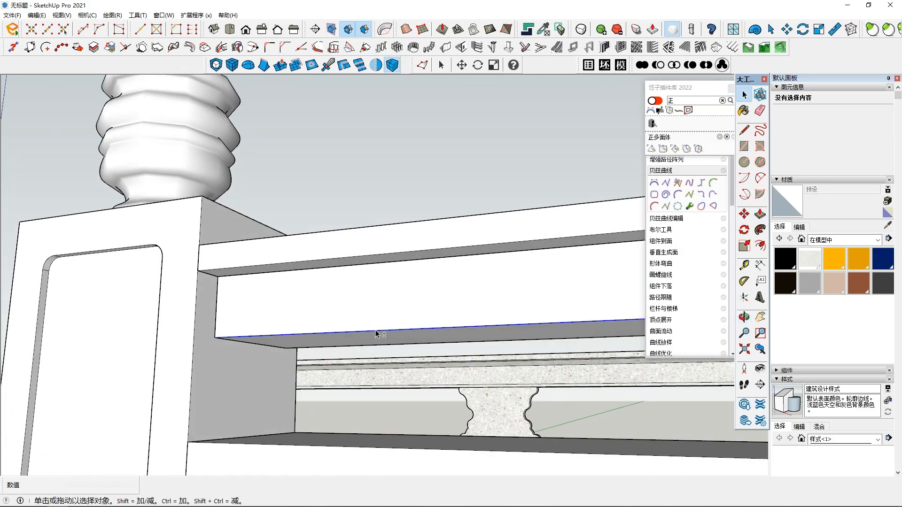
{"action": "left_click", "coordinate": [401, 262], "text": "shift"}
{"action": "middle_click_drag", "start_coordinate": [353, 356], "coordinate": [529, 419]}
{"action": "scroll", "coordinate": [439, 410], "scroll_direction": "down", "scroll_amount": 3}
{"action": "left_click", "coordinate": [528, 419], "text": "shift"}
{"action": "scroll", "coordinate": [529, 419], "scroll_direction": "down", "scroll_amount": 2}
{"action": "middle_click_drag", "start_coordinate": [483, 389], "coordinate": [505, 297]}
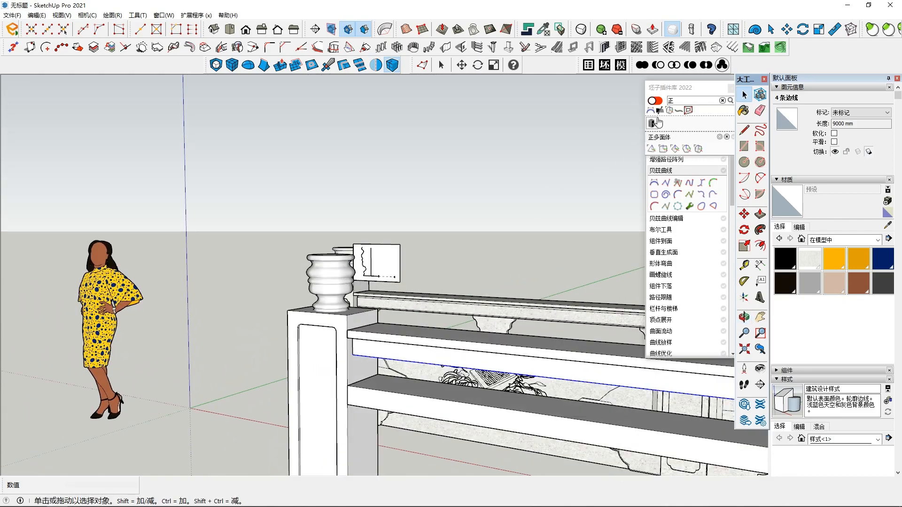
Find the 倒角 tool in the plugin library and bevel the beam's four selected edges with a 15 mm offset.
{"action": "left_click", "coordinate": [679, 101]}
{"action": "type", "text": "倒角"}
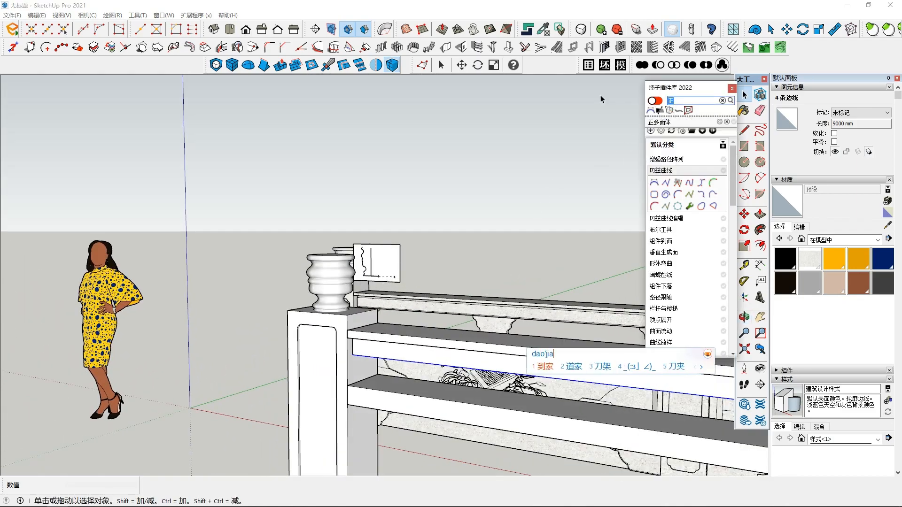
{"action": "left_click", "coordinate": [655, 123]}
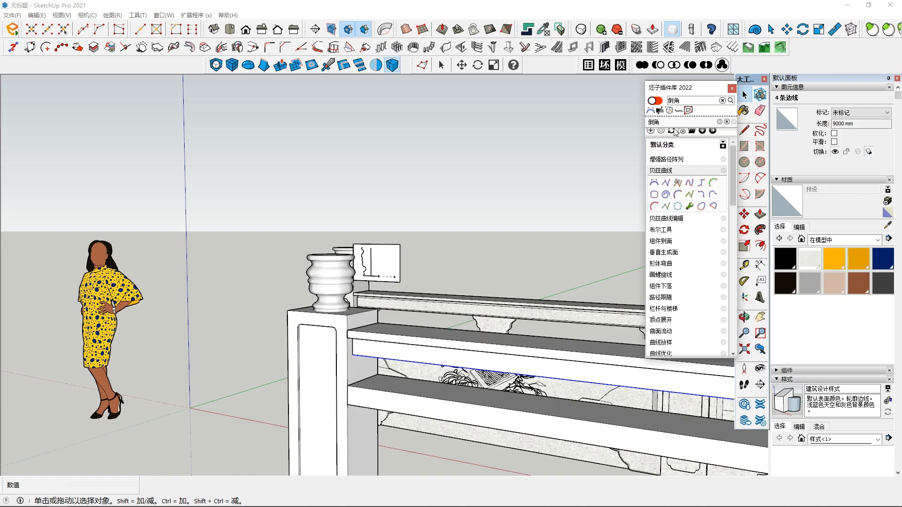
{"action": "left_click", "coordinate": [672, 131]}
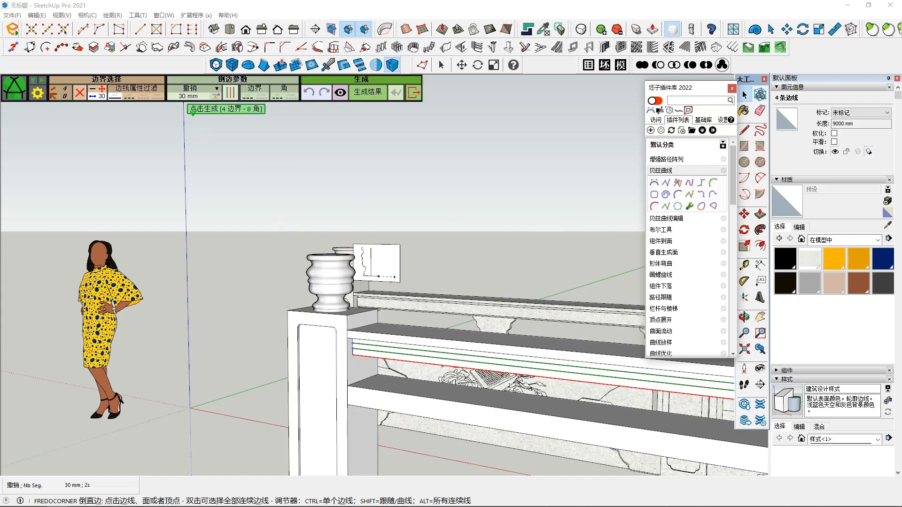
{"action": "left_click", "coordinate": [182, 96]}
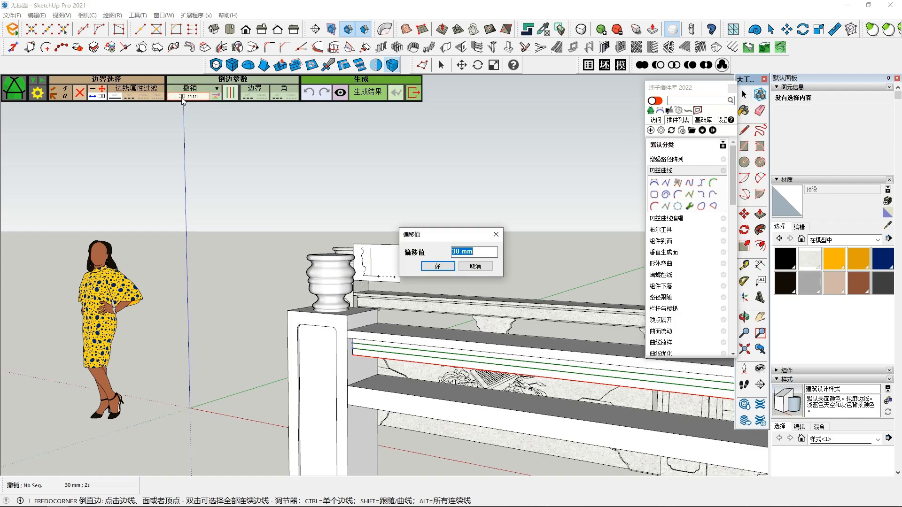
{"action": "left_click", "coordinate": [437, 267]}
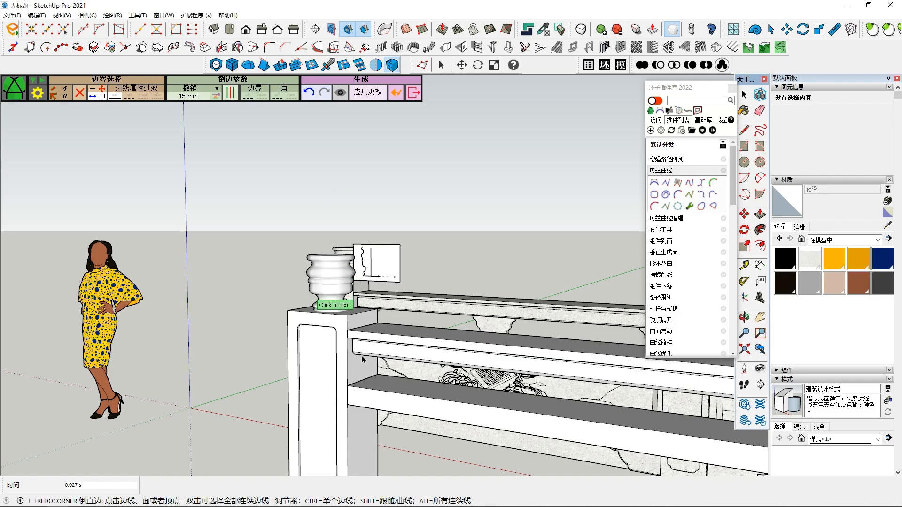
{"action": "key", "text": "space"}
Select all the geometry of the bevelled beam and turn it into a group.
{"action": "triple_click", "coordinate": [461, 358]}
{"action": "right_click", "coordinate": [460, 358]}
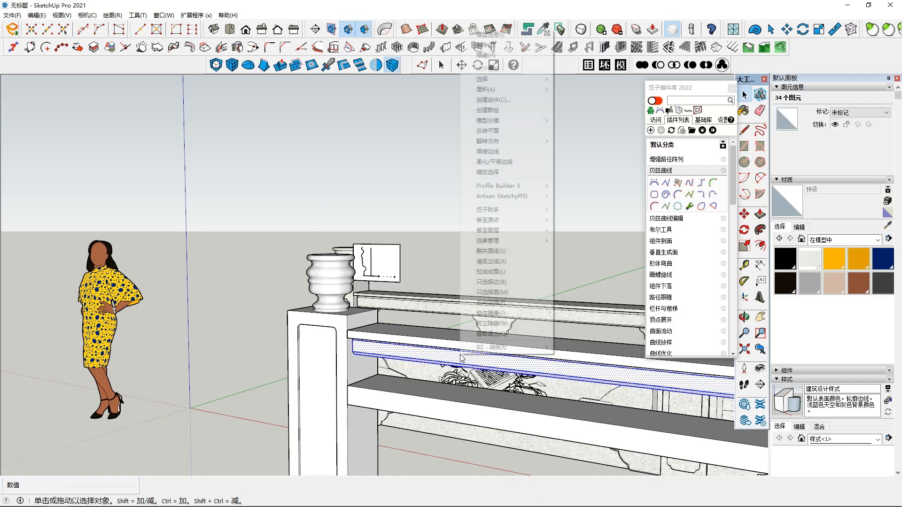
{"action": "left_click", "coordinate": [494, 110]}
{"action": "middle_click_drag", "start_coordinate": [362, 292], "coordinate": [447, 318]}
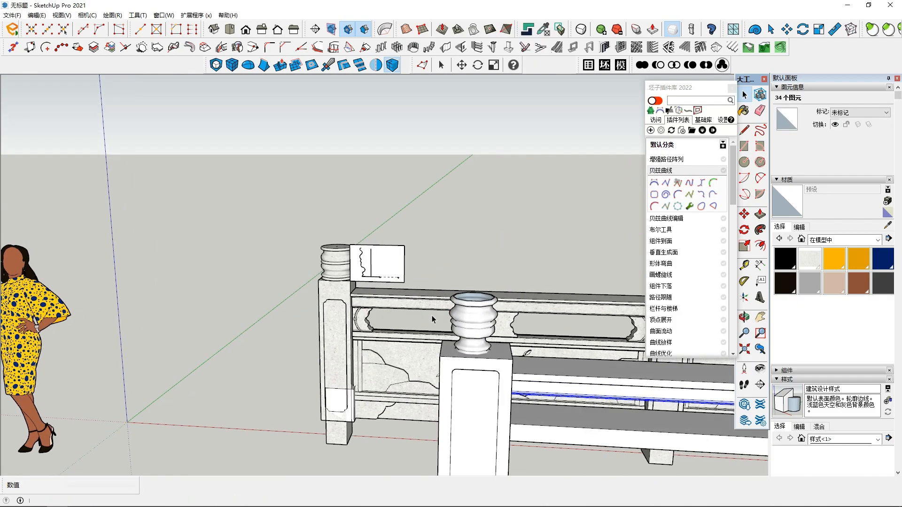
Move the lower rail further down to widen the gap beneath the bevelled beam, and deselect it.
{"action": "middle_click_drag", "start_coordinate": [408, 352], "coordinate": [407, 323]}
{"action": "left_click", "coordinate": [444, 249]}
{"action": "middle_click_drag", "start_coordinate": [511, 351], "coordinate": [490, 337], "text": "shift"}
{"action": "left_click", "coordinate": [490, 337]}
{"action": "key", "text": "m"}
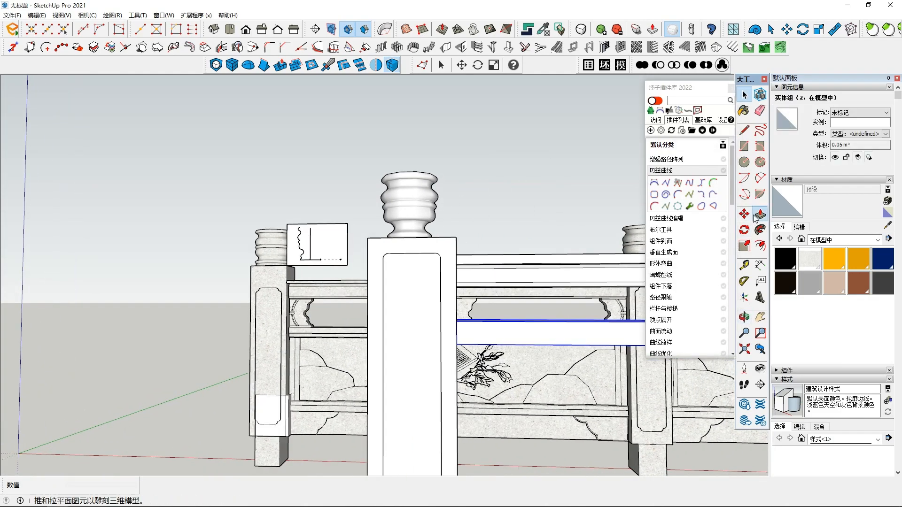
{"action": "left_click", "coordinate": [581, 334]}
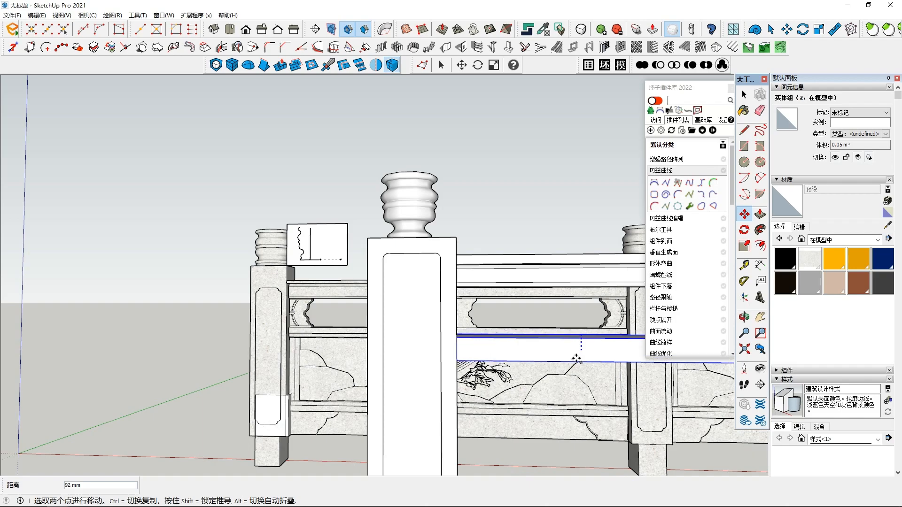
{"action": "middle_click_drag", "start_coordinate": [529, 296], "coordinate": [494, 277]}
{"action": "key", "text": "space"}
{"action": "left_click", "coordinate": [480, 196]}
Draw an upright rectangle beside the post, filling the gap between the bevelled beam and the lower rail.
{"action": "middle_click_drag", "start_coordinate": [480, 196], "coordinate": [380, 255]}
{"action": "scroll", "coordinate": [429, 283], "scroll_direction": "down", "scroll_amount": 1}
{"action": "left_click", "coordinate": [744, 146]}
{"action": "middle_click_drag", "start_coordinate": [428, 282], "coordinate": [335, 308]}
{"action": "left_click", "coordinate": [243, 250]}
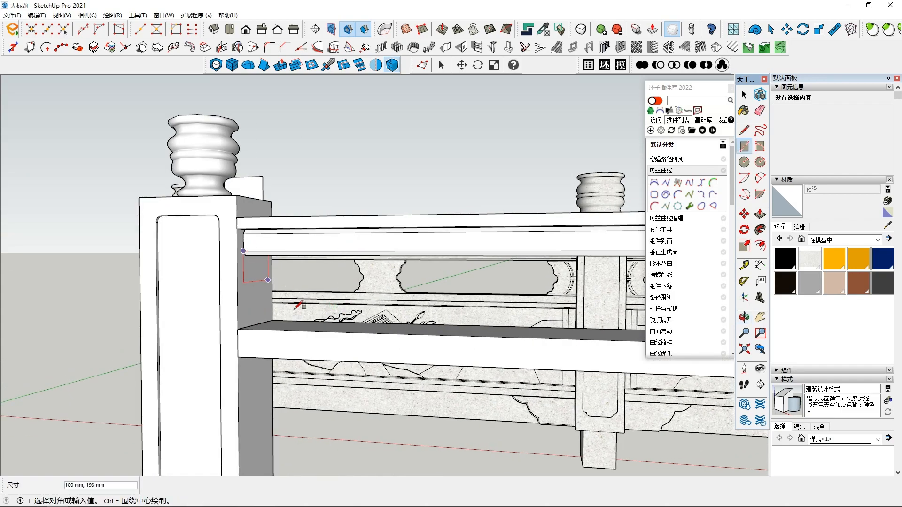
{"action": "left_click", "coordinate": [335, 329]}
Select the upright rectangle with its edges and turn it into a group.
{"action": "key", "text": "space"}
{"action": "double_click", "coordinate": [304, 297]}
{"action": "right_click", "coordinate": [304, 297]}
{"action": "left_click", "coordinate": [340, 276]}
{"action": "middle_click_drag", "start_coordinate": [340, 277], "coordinate": [289, 280]}
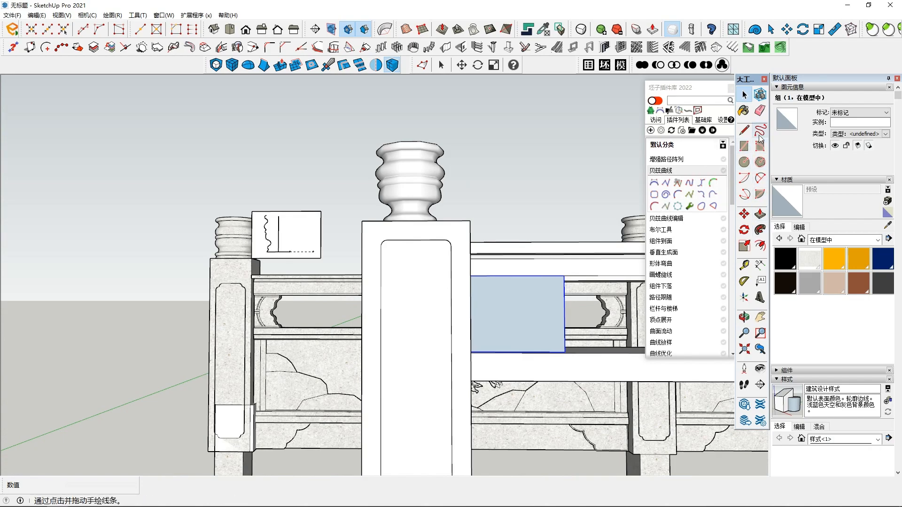
Draw a wavy freehand profile from top to bottom across the upright rectangle and explode the rectangle's group.
{"action": "scroll", "coordinate": [582, 315], "scroll_direction": "up", "scroll_amount": 2}
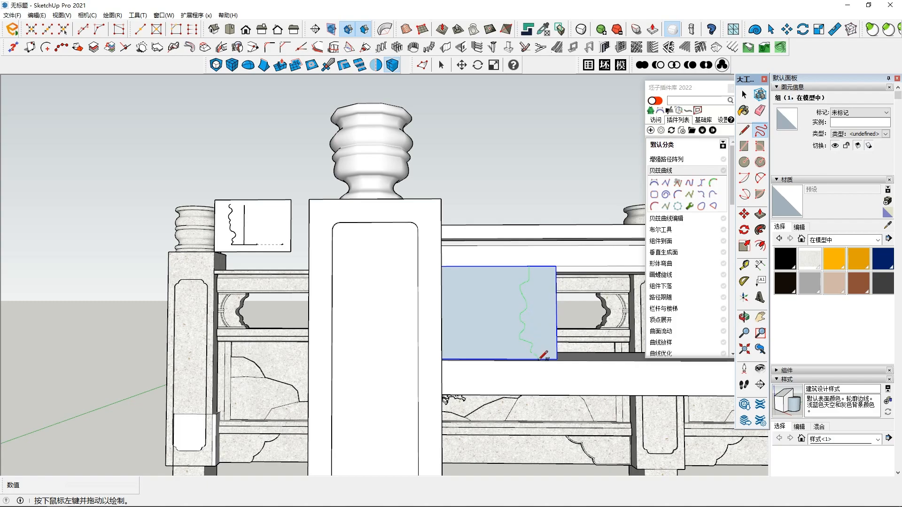
{"action": "right_click", "coordinate": [540, 314]}
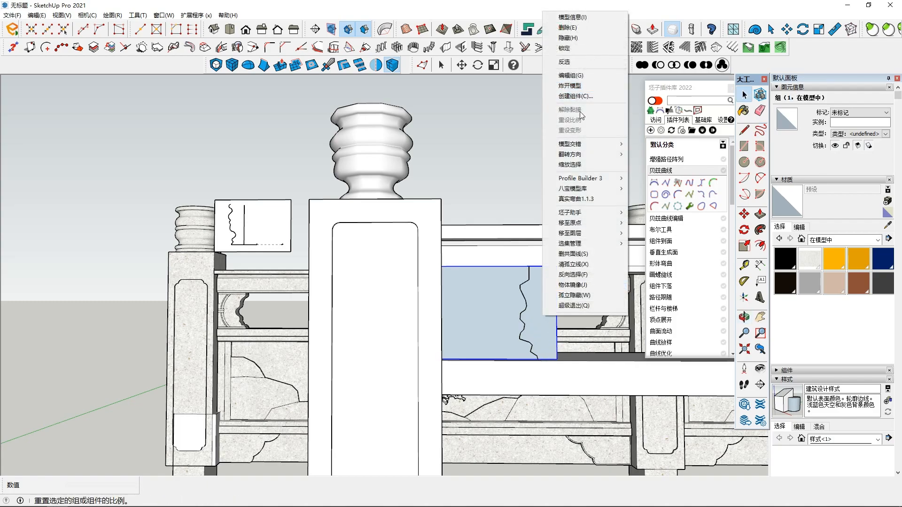
{"action": "left_click", "coordinate": [581, 86]}
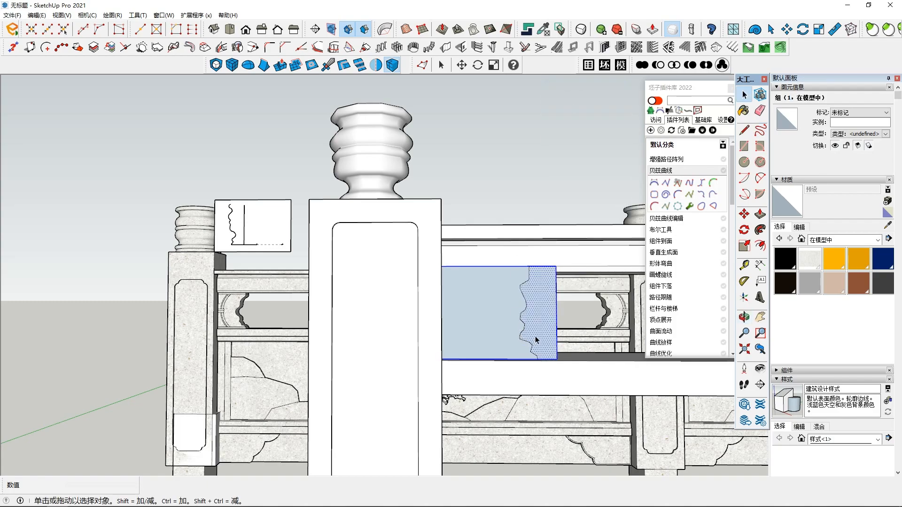
Delete the waste part of the rectangle outside the wavy profile together with its leftover top and bottom edges.
{"action": "left_click", "coordinate": [557, 313]}
{"action": "key", "text": "Delete"}
{"action": "left_click", "coordinate": [480, 323]}
{"action": "left_click", "coordinate": [549, 269]}
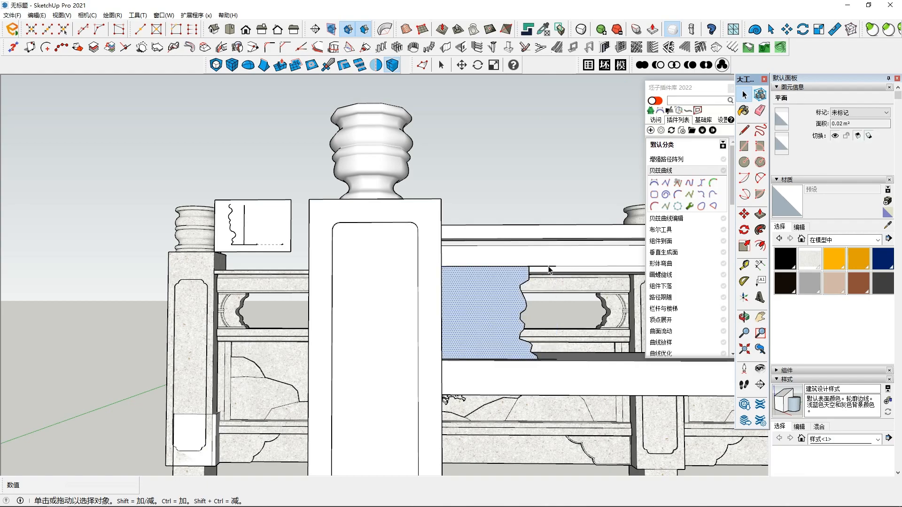
{"action": "left_click", "coordinate": [548, 362]}
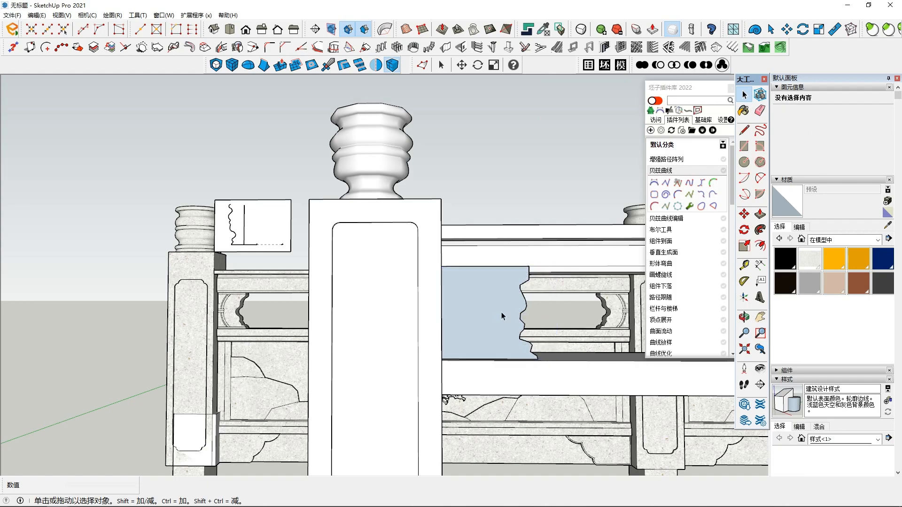
Draw a vertical line about 250 mm long down the wavy face near the post and delete the narrow strip beside the post.
{"action": "middle_click_drag", "start_coordinate": [501, 312], "coordinate": [493, 333]}
{"action": "left_click", "coordinate": [493, 332]}
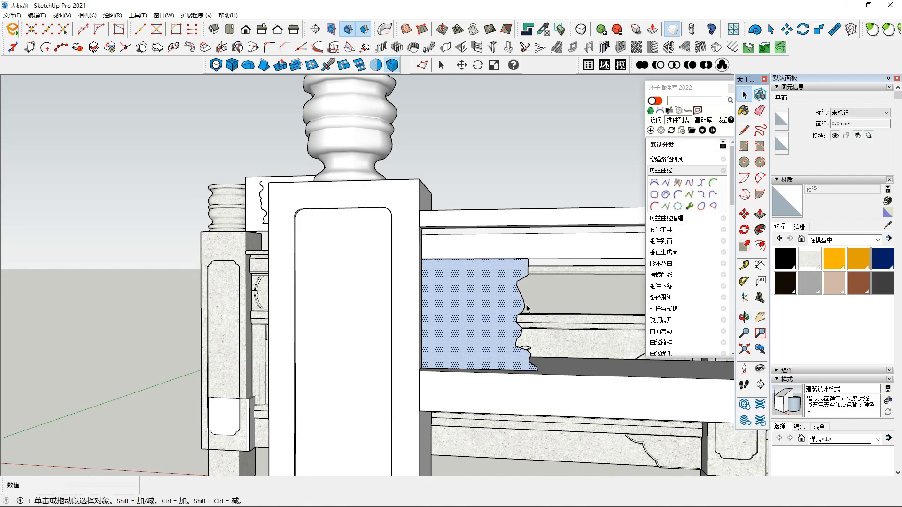
{"action": "middle_click_drag", "start_coordinate": [546, 301], "coordinate": [507, 305]}
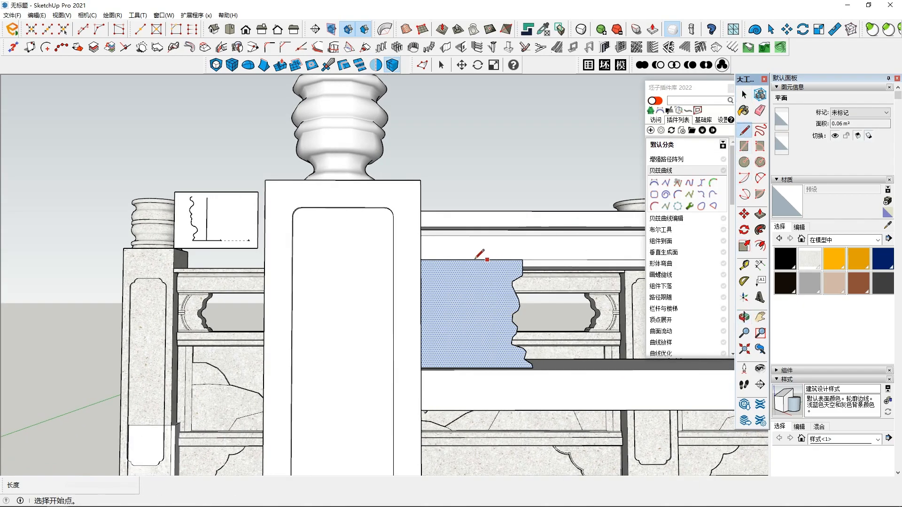
{"action": "left_click", "coordinate": [441, 260]}
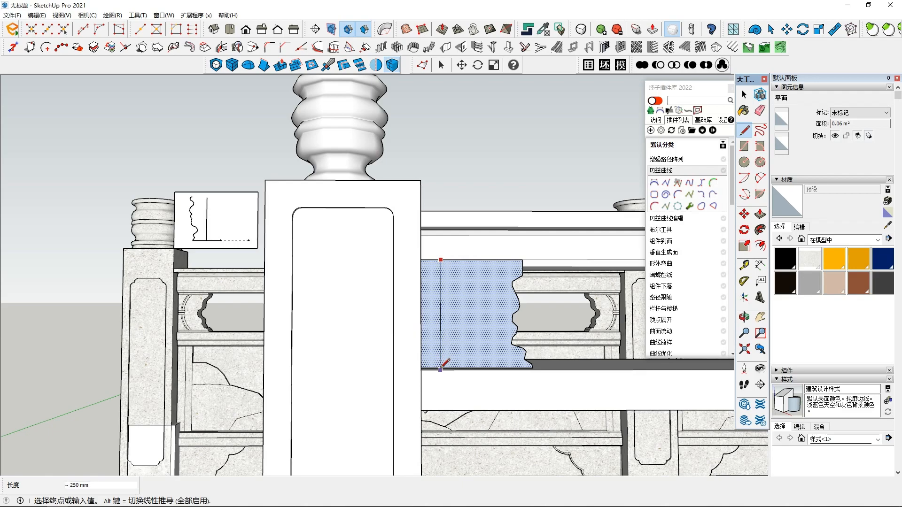
{"action": "left_click", "coordinate": [440, 367]}
{"action": "key", "text": "space"}
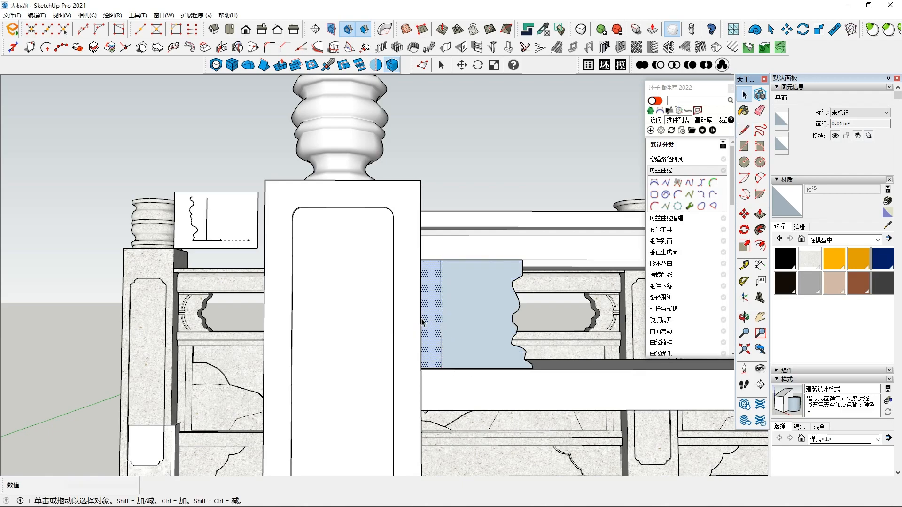
{"action": "left_click", "coordinate": [467, 318]}
Clear the leftover edges of the removed strip beside the post and select the remaining wavy face.
{"action": "middle_click_drag", "start_coordinate": [466, 318], "coordinate": [377, 368]}
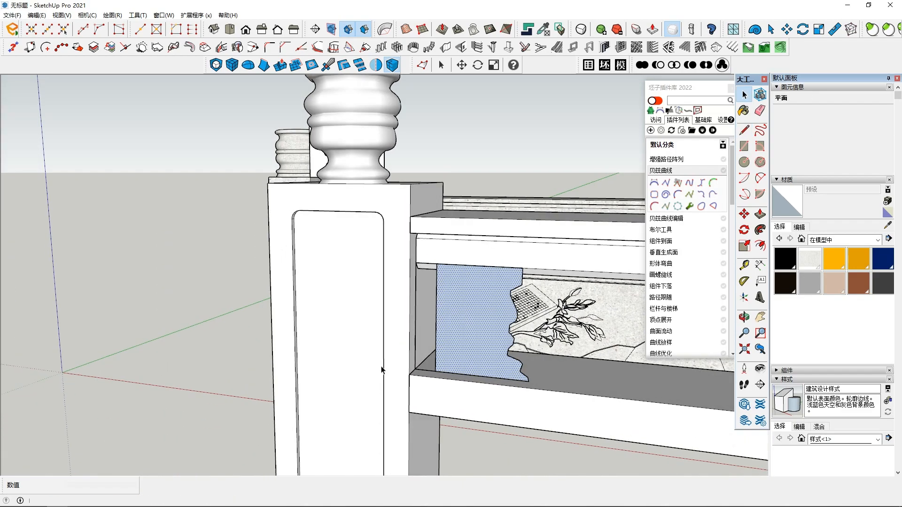
{"action": "left_click", "coordinate": [416, 342]}
{"action": "left_click", "coordinate": [426, 369]}
{"action": "middle_click_drag", "start_coordinate": [425, 369], "coordinate": [379, 364]}
{"action": "left_click", "coordinate": [425, 279]}
{"action": "left_click", "coordinate": [469, 366]}
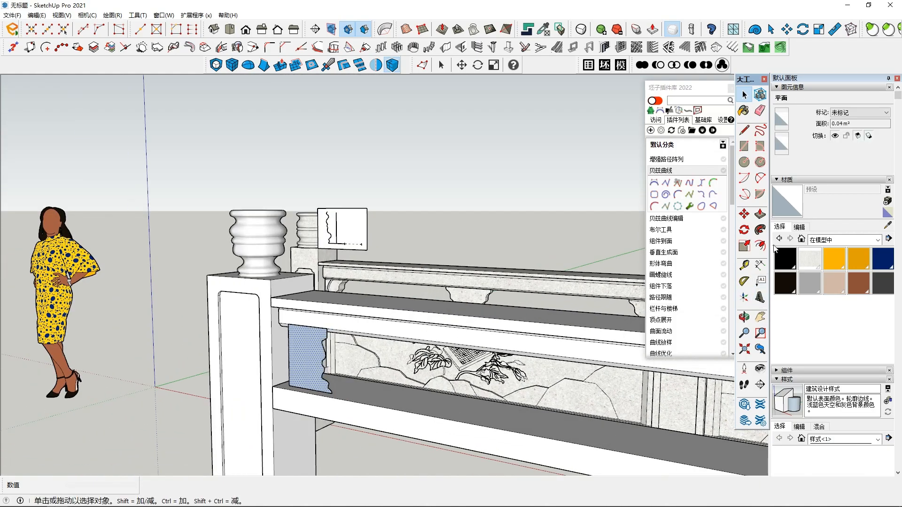
Extrude the wavy face about 226 mm across the depth of the rails and select the whole resulting solid.
{"action": "left_click", "coordinate": [322, 365]}
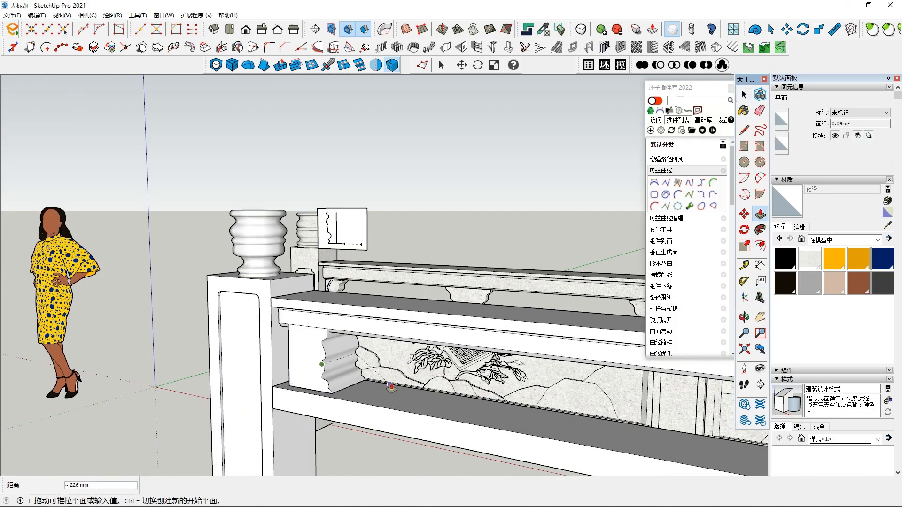
{"action": "middle_click_drag", "start_coordinate": [392, 388], "coordinate": [401, 377]}
{"action": "key", "text": "space"}
{"action": "left_click", "coordinate": [464, 297]}
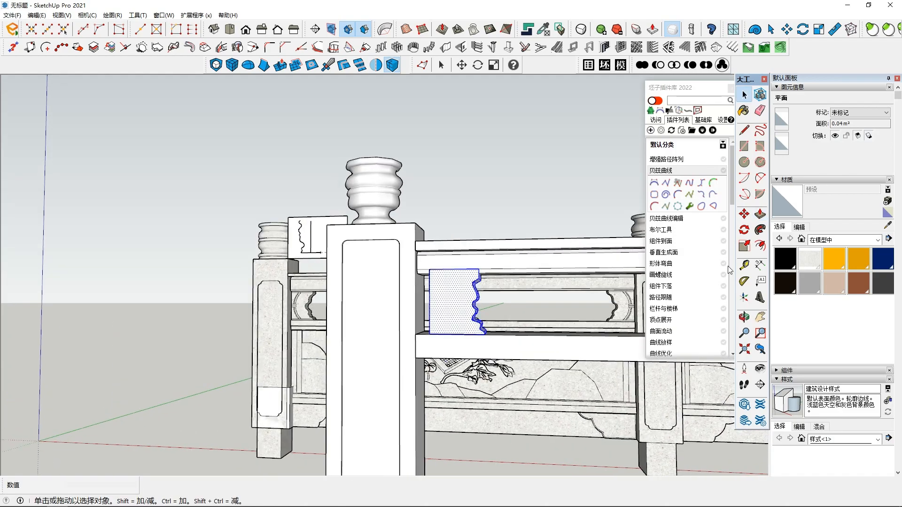
Move the extruded wavy solid along the rails, away from the post.
{"action": "key", "text": "m"}
{"action": "left_click", "coordinate": [425, 332]}
{"action": "middle_click_drag", "start_coordinate": [589, 336], "coordinate": [484, 340], "text": "shift"}
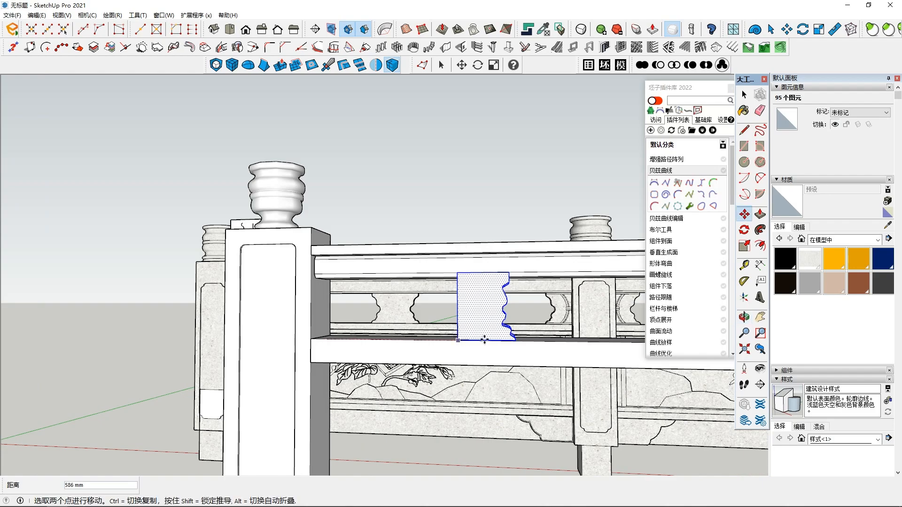
{"action": "left_click", "coordinate": [509, 342]}
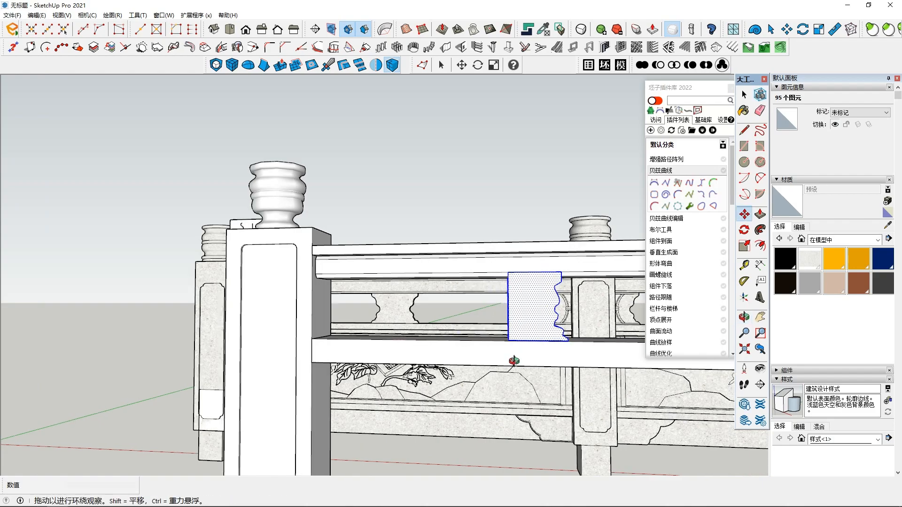
{"action": "middle_click_drag", "start_coordinate": [513, 298], "coordinate": [535, 381]}
{"action": "key", "text": "space"}
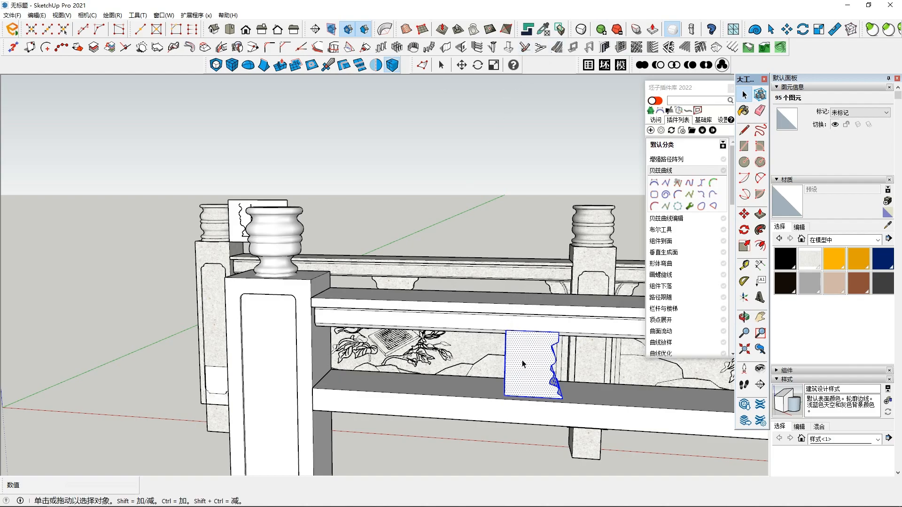
Group the wavy solid and mirror a copy of it about its flat vertical side.
{"action": "right_click", "coordinate": [522, 362]}
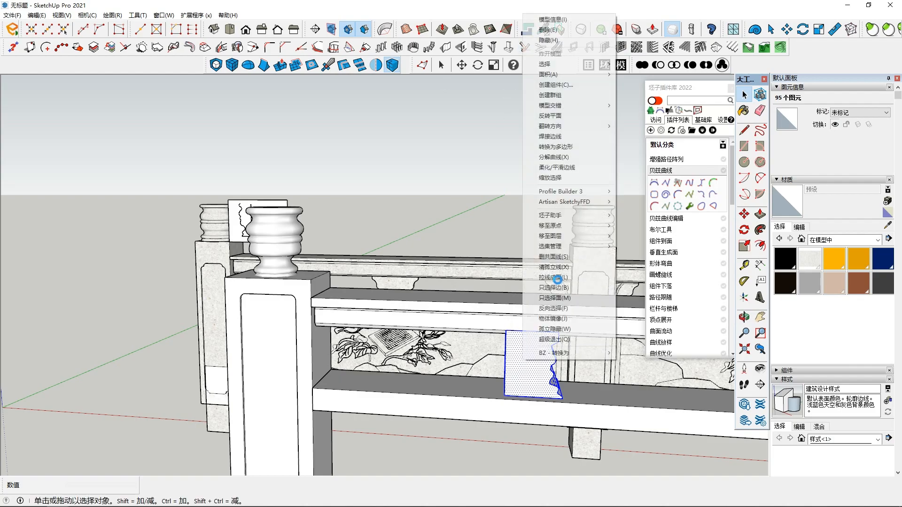
{"action": "left_click", "coordinate": [567, 97]}
{"action": "middle_click_drag", "start_coordinate": [537, 327], "coordinate": [521, 365]}
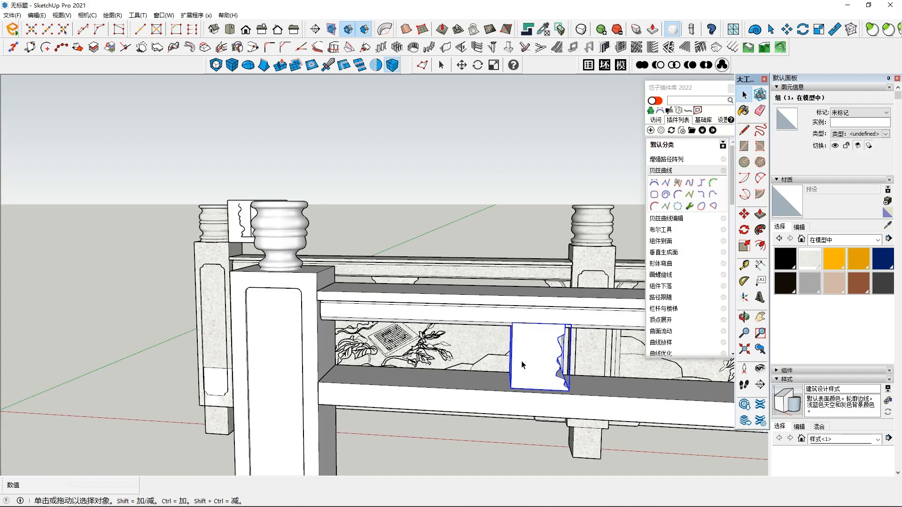
{"action": "left_click", "coordinate": [375, 65]}
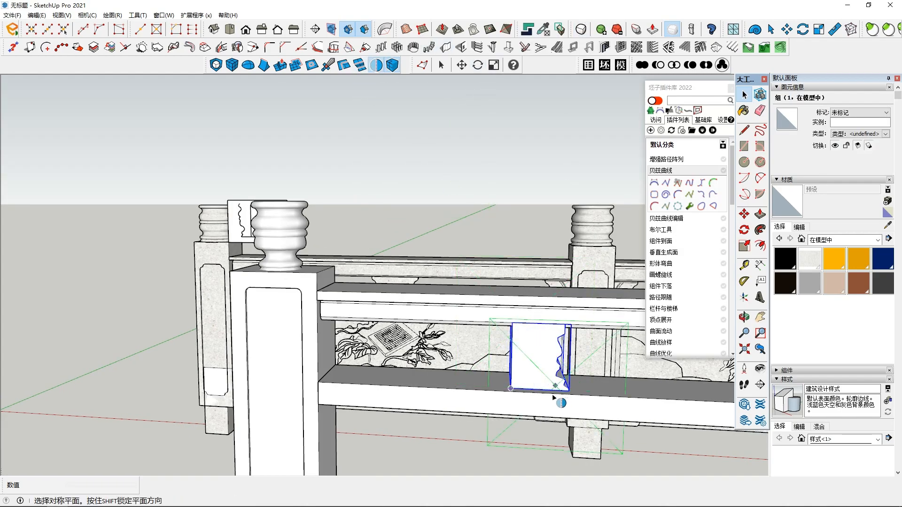
{"action": "left_click", "coordinate": [511, 389]}
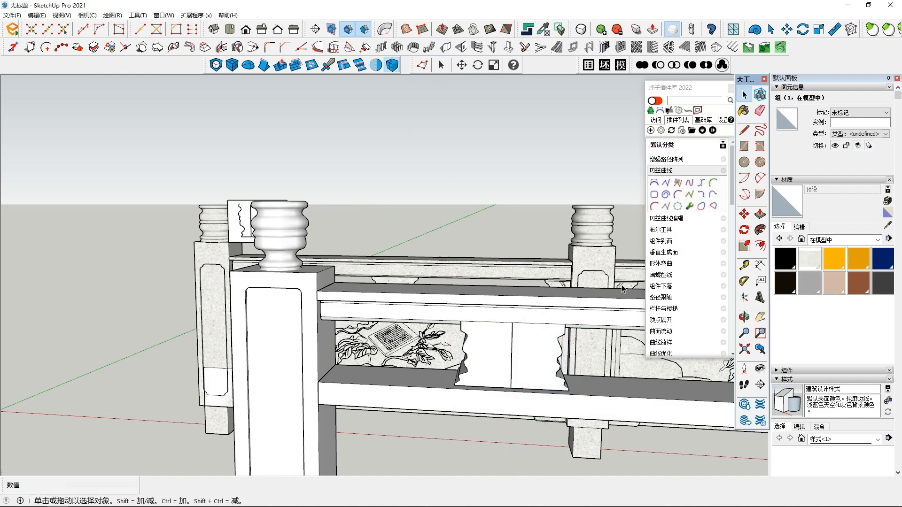
Move the mirrored half inward along the rails so that it overlaps the original half.
{"action": "left_click", "coordinate": [470, 355]}
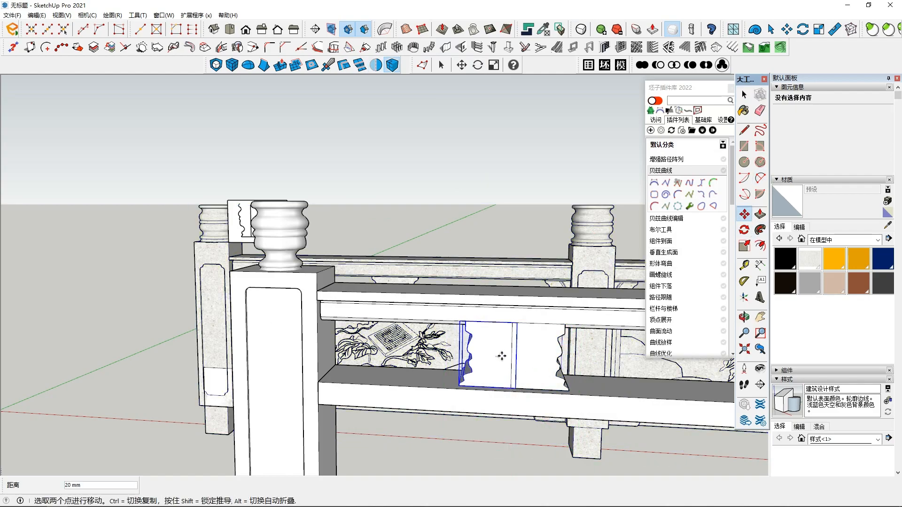
{"action": "left_click", "coordinate": [538, 369]}
{"action": "key", "text": "space"}
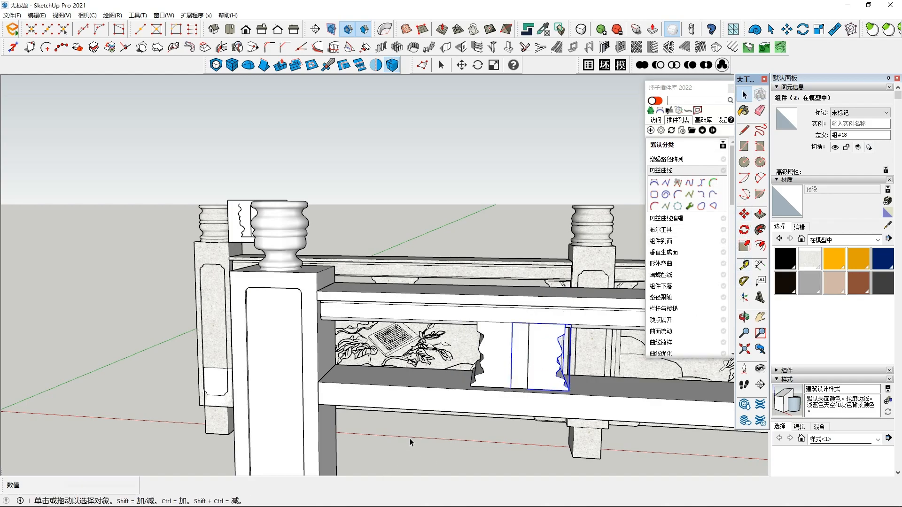
{"action": "middle_click_drag", "start_coordinate": [507, 399], "coordinate": [515, 286]}
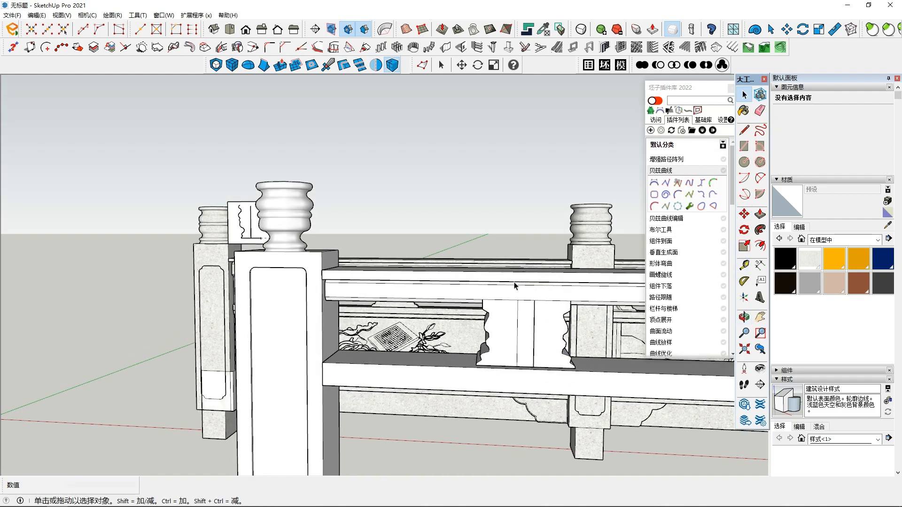
Unite the two overlapping halves into one solid with a Boolean union, continuing despite the invalid-solid warning.
{"action": "left_click", "coordinate": [643, 66]}
{"action": "left_click", "coordinate": [554, 342]}
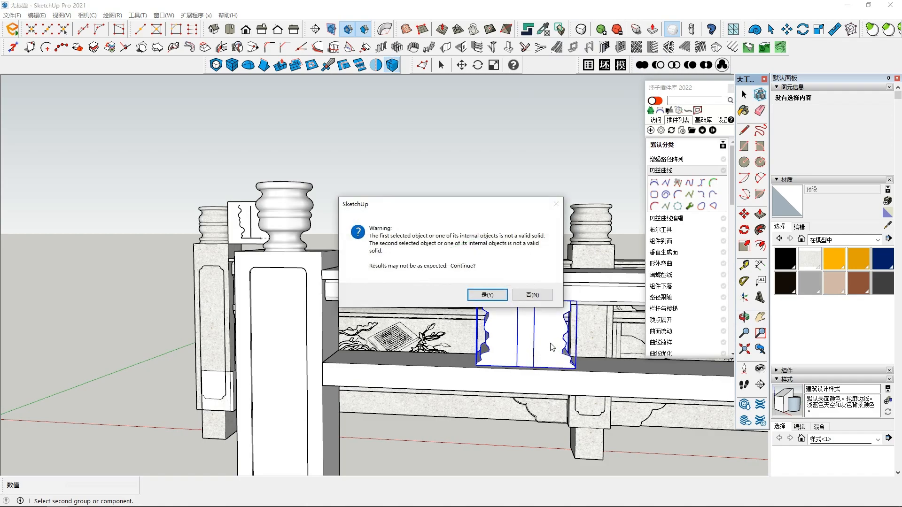
{"action": "left_click", "coordinate": [483, 294]}
Move the united baluster block along the rails towards the middle of the span.
{"action": "mouse_move", "coordinate": [515, 340]}
{"action": "middle_mouse_down"}
{"action": "mouse_move", "coordinate": [511, 350]}
{"action": "mouse_move", "coordinate": [527, 316]}
{"action": "mouse_move", "coordinate": [517, 301]}
{"action": "middle_mouse_up"}
{"action": "left_click", "coordinate": [744, 216]}
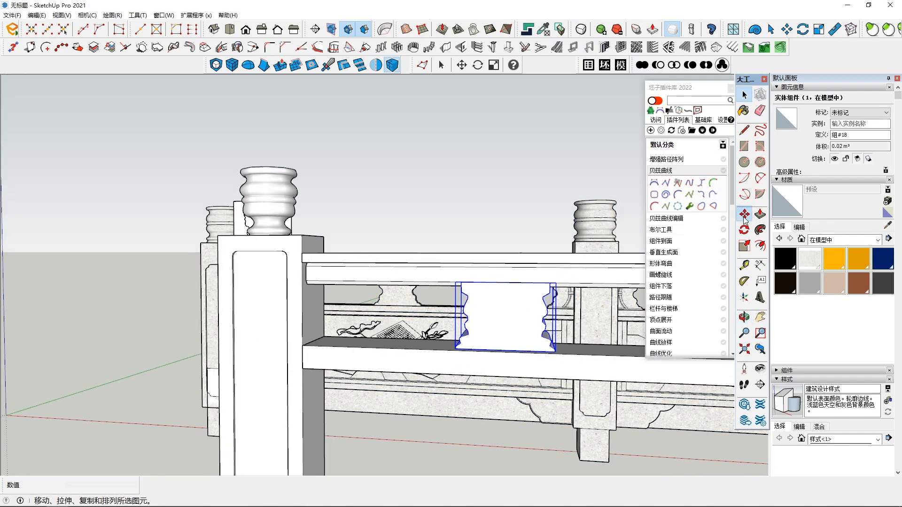
{"action": "left_click_drag", "start_coordinate": [509, 332], "coordinate": [543, 342]}
{"action": "middle_click_drag", "start_coordinate": [543, 342], "coordinate": [447, 358], "text": "shift"}
{"action": "mouse_move", "coordinate": [446, 359]}
{"action": "left_mouse_down"}
{"action": "mouse_move", "coordinate": [369, 371]}
{"action": "mouse_move", "coordinate": [450, 358]}
{"action": "left_mouse_up"}
{"action": "left_click", "coordinate": [452, 359]}
Scale the baluster block down in depth so it is thinner than the rails.
{"action": "middle_click_drag", "start_coordinate": [435, 366], "coordinate": [563, 366]}
{"action": "scroll", "coordinate": [358, 368], "scroll_direction": "up", "scroll_amount": 3}
{"action": "left_click", "coordinate": [745, 246]}
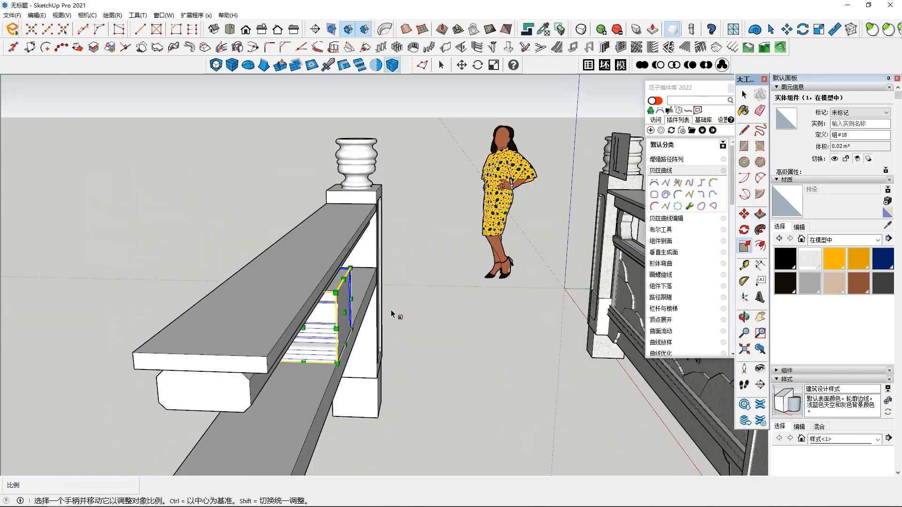
{"action": "left_click_drag", "start_coordinate": [344, 312], "coordinate": [333, 314]}
{"action": "middle_click_drag", "start_coordinate": [333, 314], "coordinate": [587, 357]}
{"action": "key", "text": "space"}
{"action": "middle_click_drag", "start_coordinate": [392, 386], "coordinate": [282, 371]}
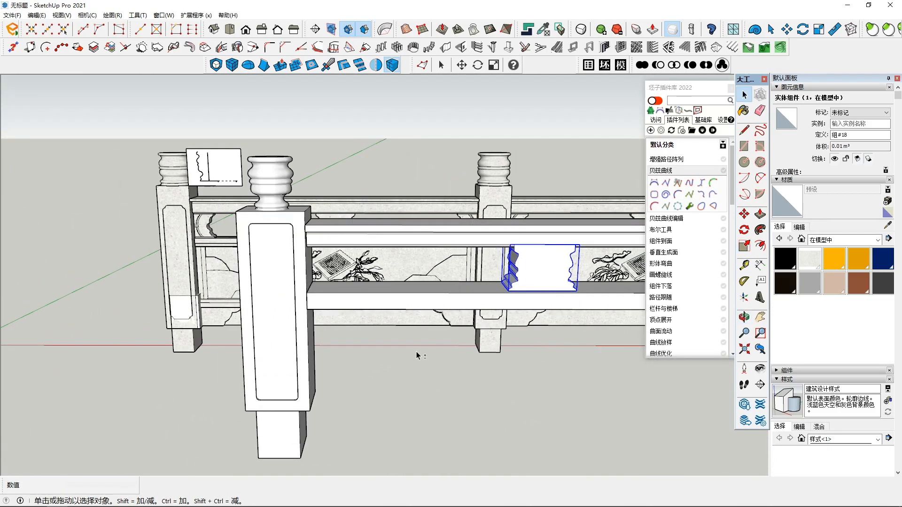
Copy the baluster block about 602 mm along the rails towards the post.
{"action": "middle_click_drag", "start_coordinate": [500, 346], "coordinate": [420, 386], "text": "shift"}
{"action": "left_click", "coordinate": [744, 215]}
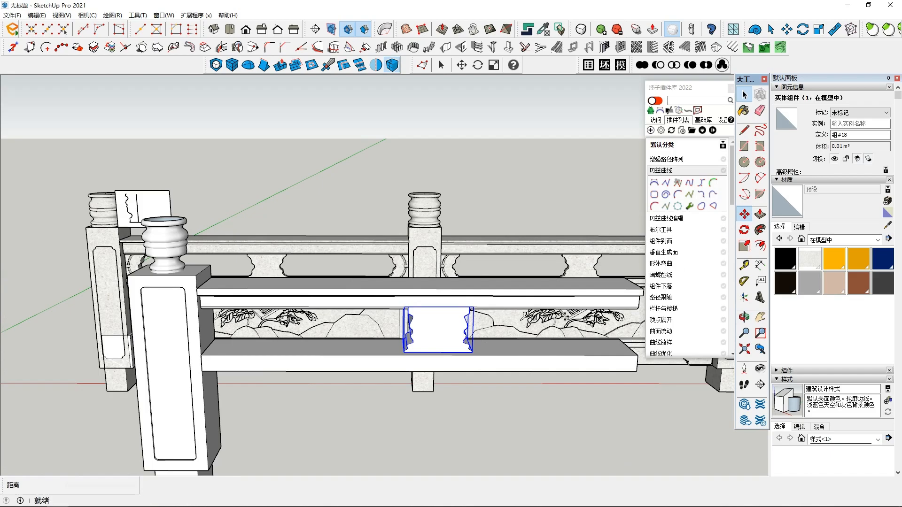
{"action": "left_click", "coordinate": [444, 336]}
{"action": "key", "text": "ctrl"}
{"action": "left_click", "coordinate": [328, 337]}
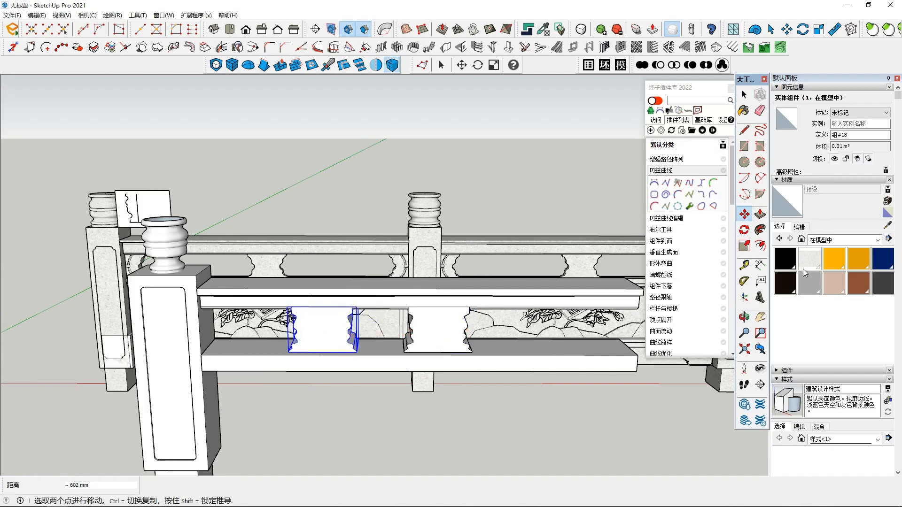
Split the copied baluster block into two halves along a vertical plane through its centre, using the plugin's three-point cutting tool.
{"action": "scroll", "coordinate": [684, 310], "scroll_direction": "down", "scroll_amount": 5}
{"action": "left_click", "coordinate": [688, 268]}
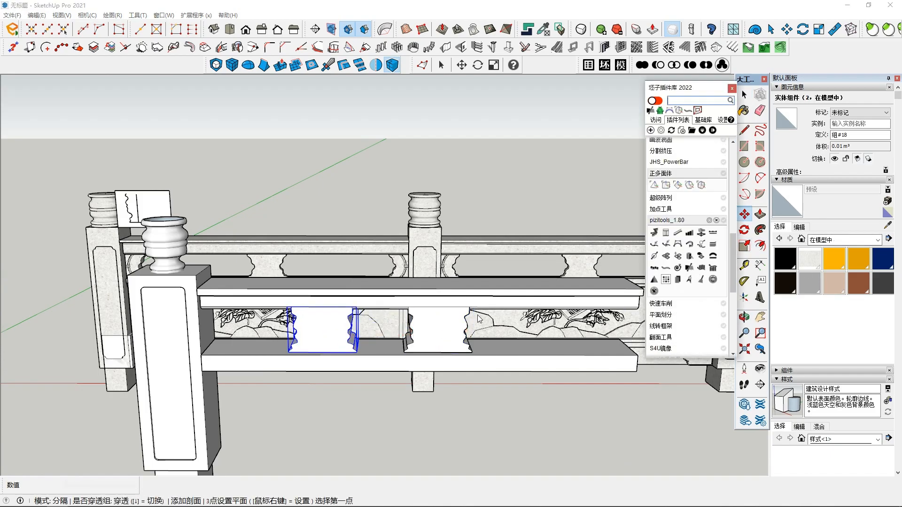
{"action": "scroll", "coordinate": [336, 305], "scroll_direction": "up", "scroll_amount": 2}
{"action": "middle_click_drag", "start_coordinate": [336, 305], "coordinate": [317, 247]}
{"action": "scroll", "coordinate": [317, 246], "scroll_direction": "up", "scroll_amount": 2}
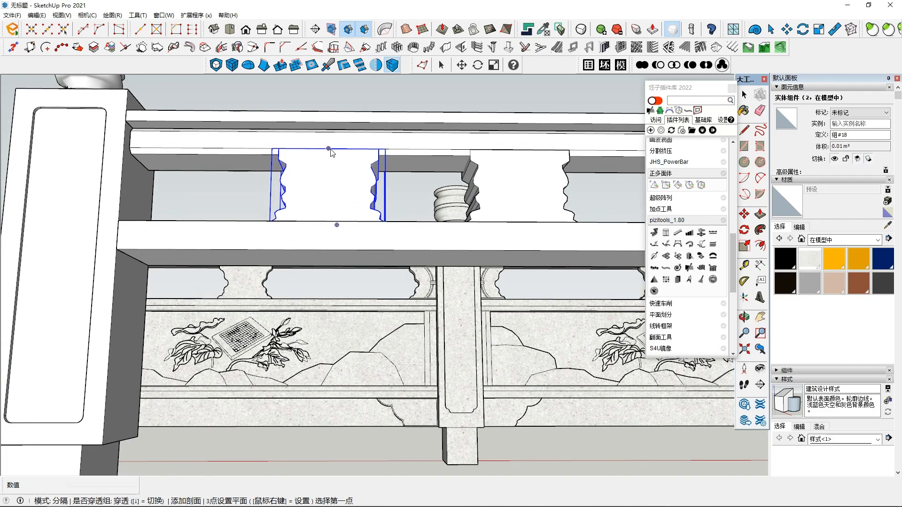
{"action": "middle_click_drag", "start_coordinate": [272, 448], "coordinate": [279, 381]}
{"action": "scroll", "coordinate": [228, 451], "scroll_direction": "down", "scroll_amount": 3}
{"action": "left_click", "coordinate": [235, 422]}
{"action": "left_click", "coordinate": [176, 446]}
{"action": "middle_click_drag", "start_coordinate": [190, 447], "coordinate": [347, 376]}
{"action": "key", "text": "space"}
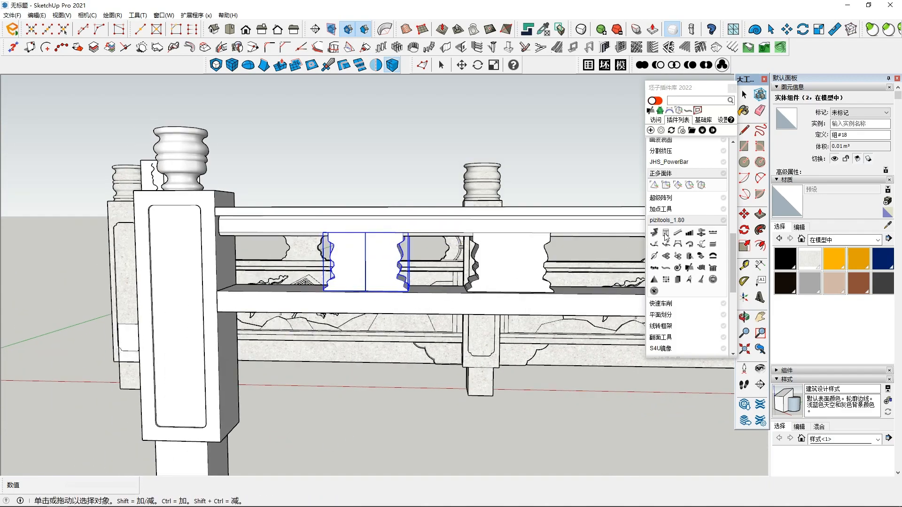
Move the half block with the wavy side facing away from the post so its flat side meets the post.
{"action": "left_click", "coordinate": [338, 263], "text": "shift"}
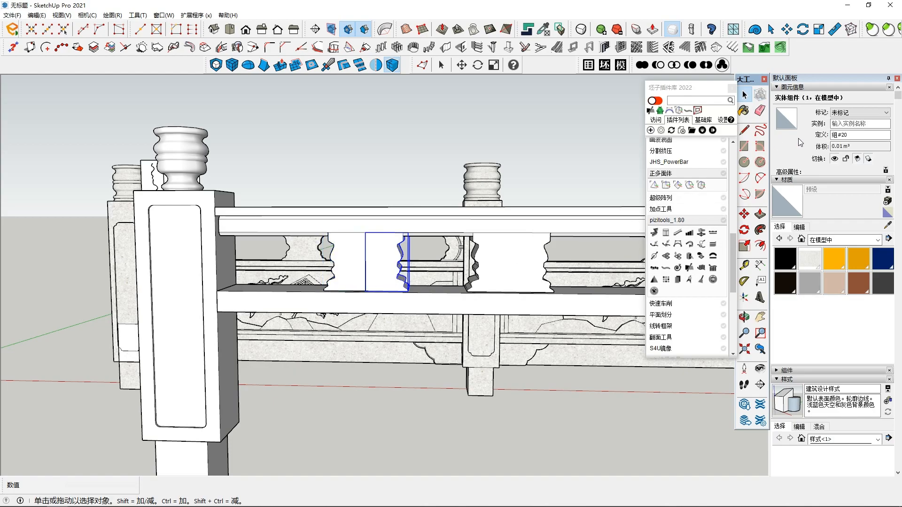
{"action": "left_click", "coordinate": [745, 214]}
{"action": "middle_click_drag", "start_coordinate": [513, 226], "coordinate": [547, 213]}
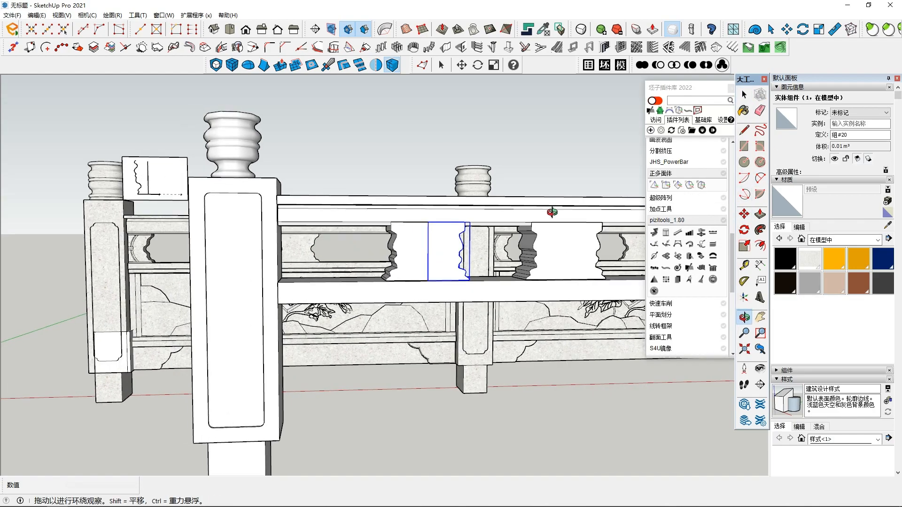
{"action": "left_click", "coordinate": [428, 225]}
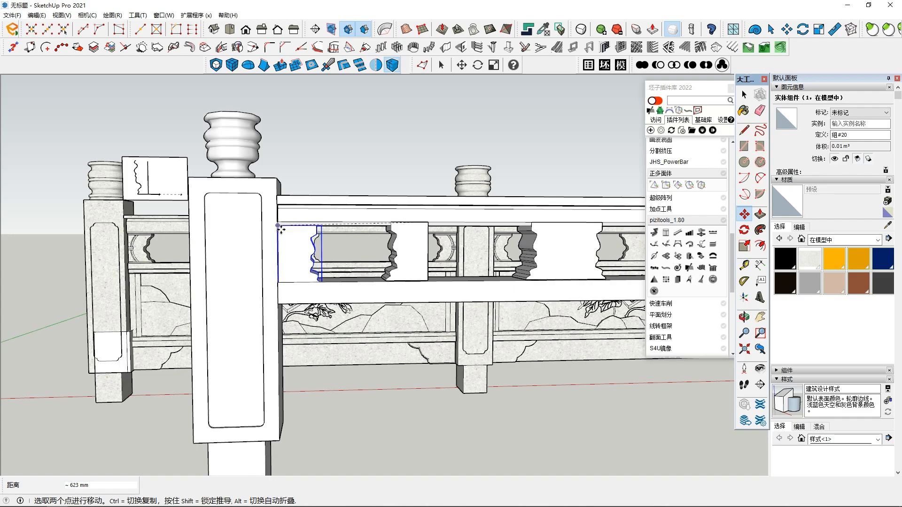
{"action": "left_click", "coordinate": [321, 223]}
{"action": "middle_click_drag", "start_coordinate": [321, 223], "coordinate": [325, 281]}
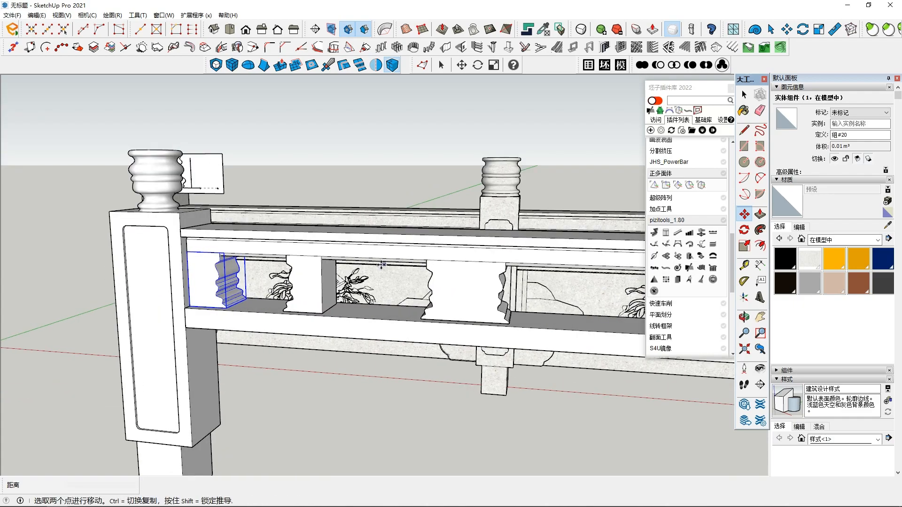
Move the other half block to the far end of the rails with its flat side at their end, and deselect it.
{"action": "key", "text": "space"}
{"action": "key", "text": "m"}
{"action": "left_click", "coordinate": [321, 256]}
{"action": "scroll", "coordinate": [441, 277], "scroll_direction": "down", "scroll_amount": 2}
{"action": "middle_click_drag", "start_coordinate": [540, 305], "coordinate": [273, 276], "text": "shift"}
{"action": "middle_click_drag", "start_coordinate": [226, 258], "coordinate": [418, 392], "text": "shift"}
{"action": "key", "text": "Right"}
{"action": "left_click", "coordinate": [292, 266]}
{"action": "key", "text": "space"}
{"action": "scroll", "coordinate": [351, 365], "scroll_direction": "down", "scroll_amount": 2}
{"action": "left_click", "coordinate": [328, 379]}
{"action": "scroll", "coordinate": [328, 340], "scroll_direction": "down", "scroll_amount": 1}
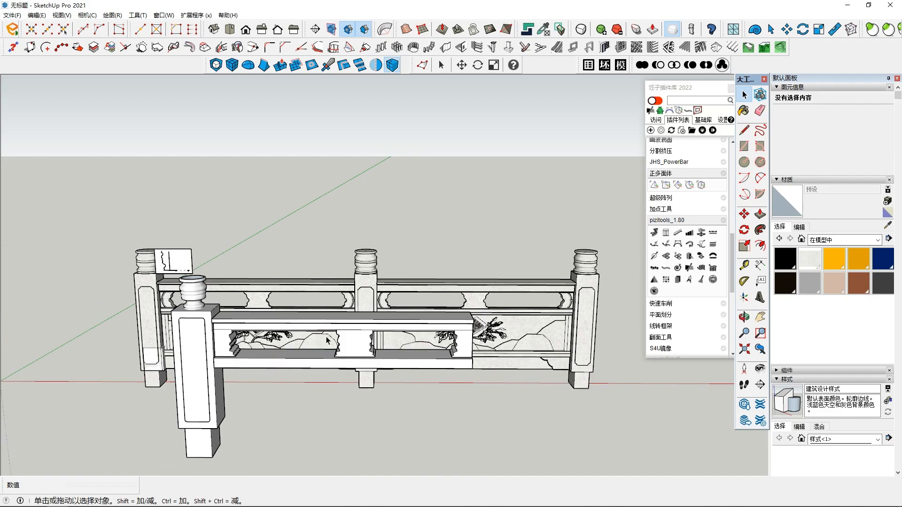
{"action": "middle_click_drag", "start_coordinate": [348, 342], "coordinate": [386, 311]}
{"action": "middle_click_drag", "start_coordinate": [313, 373], "coordinate": [336, 334], "text": "shift"}
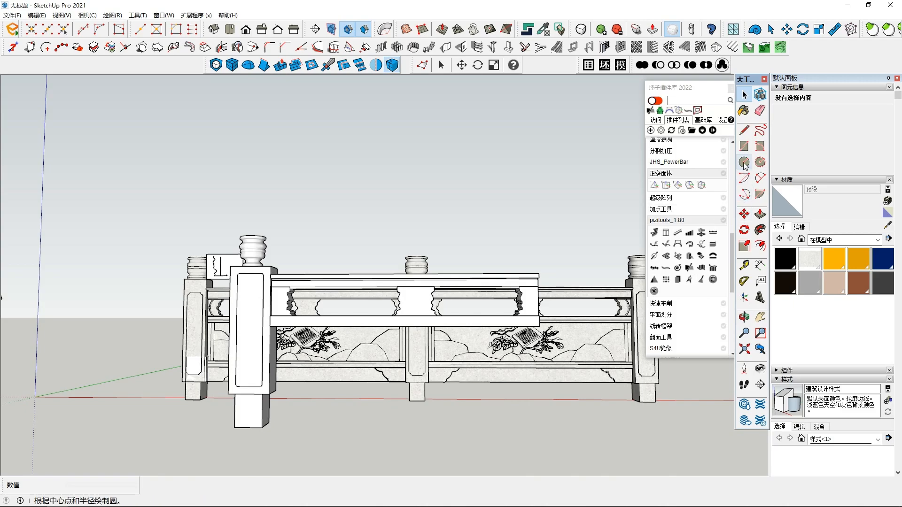
{"action": "left_click", "coordinate": [744, 146]}
{"action": "scroll", "coordinate": [266, 335], "scroll_direction": "up", "scroll_amount": 6}
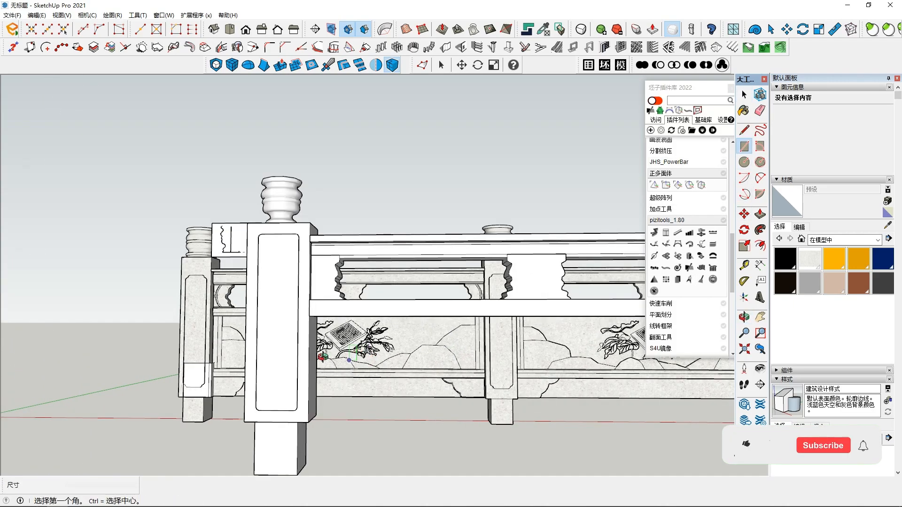
{"action": "key", "text": "space"}
Open the reference railing down to its carved panel group and group all of the panel's geometry.
{"action": "scroll", "coordinate": [310, 390], "scroll_direction": "down", "scroll_amount": 4}
{"action": "middle_click_drag", "start_coordinate": [316, 409], "coordinate": [427, 399]}
{"action": "scroll", "coordinate": [428, 371], "scroll_direction": "up", "scroll_amount": 3}
{"action": "left_click", "coordinate": [431, 367]}
{"action": "scroll", "coordinate": [431, 366], "scroll_direction": "up", "scroll_amount": 5}
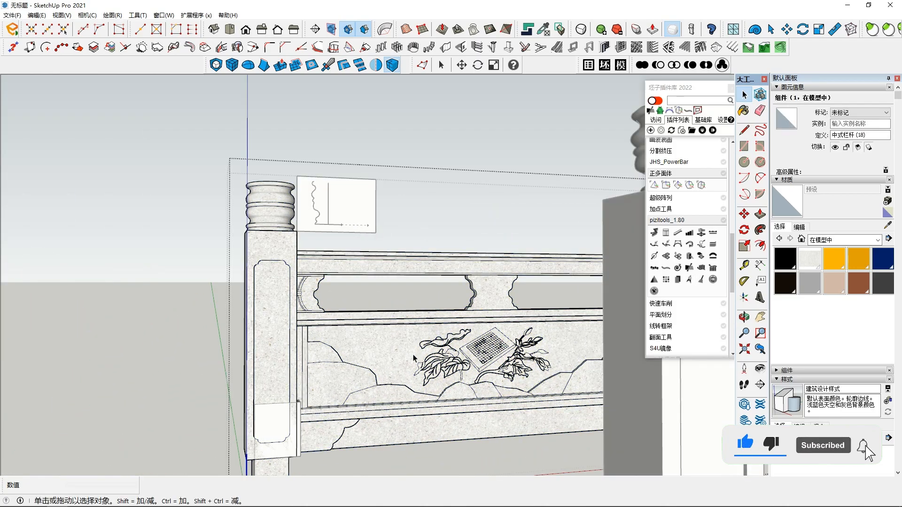
{"action": "double_click", "coordinate": [442, 369]}
{"action": "left_click", "coordinate": [406, 352]}
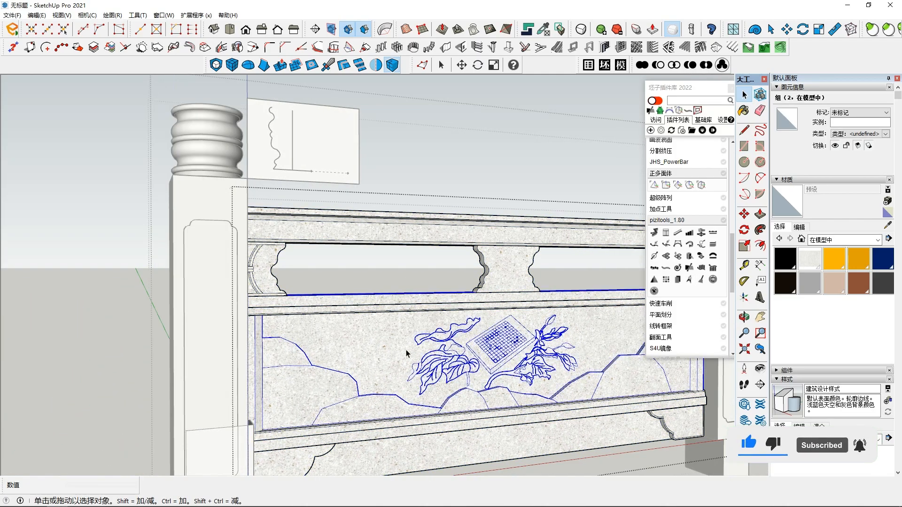
{"action": "double_click", "coordinate": [407, 353]}
{"action": "left_click", "coordinate": [402, 361]}
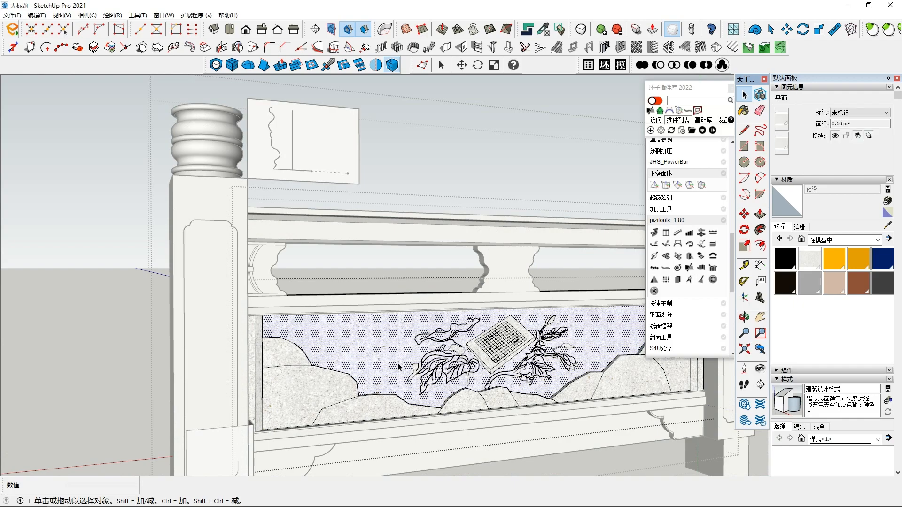
{"action": "scroll", "coordinate": [385, 373], "scroll_direction": "down", "scroll_amount": 1}
{"action": "key", "text": "ctrl+a"}
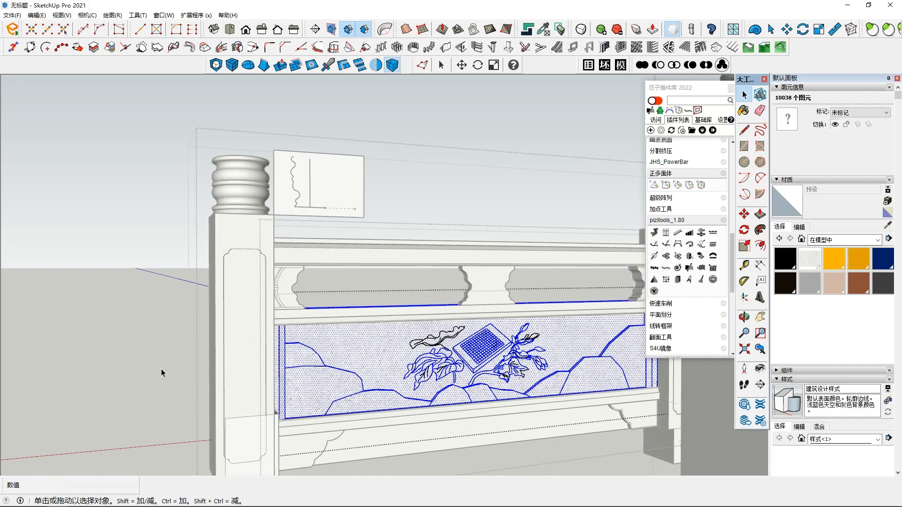
{"action": "key", "text": "ctrl+g"}
Copy the carved panel out of the reference railing and paste it into the model in front of the railings.
{"action": "key", "text": "m"}
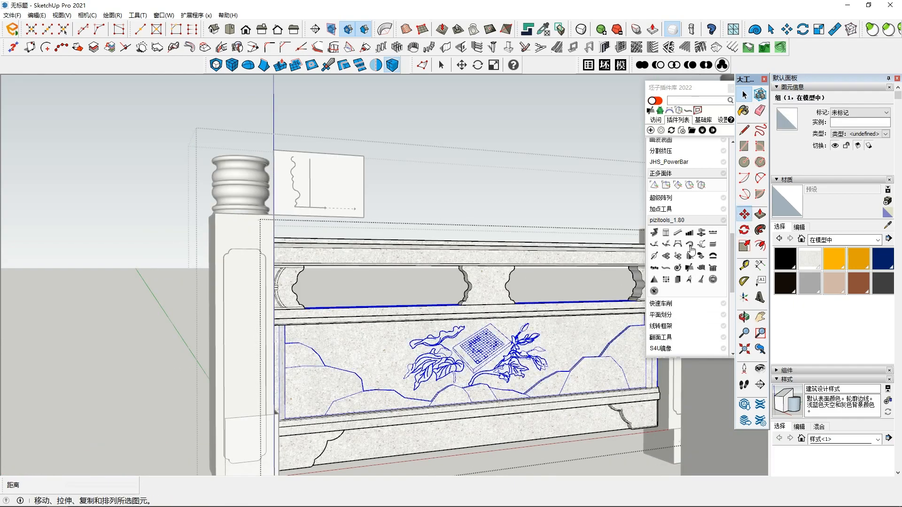
{"action": "key", "text": "Escape"}
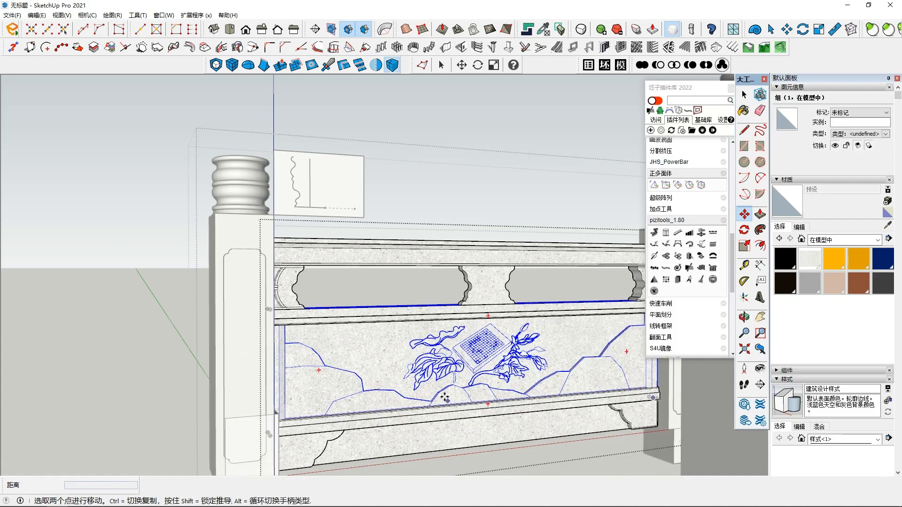
{"action": "key", "text": "space"}
{"action": "left_click", "coordinate": [109, 365]}
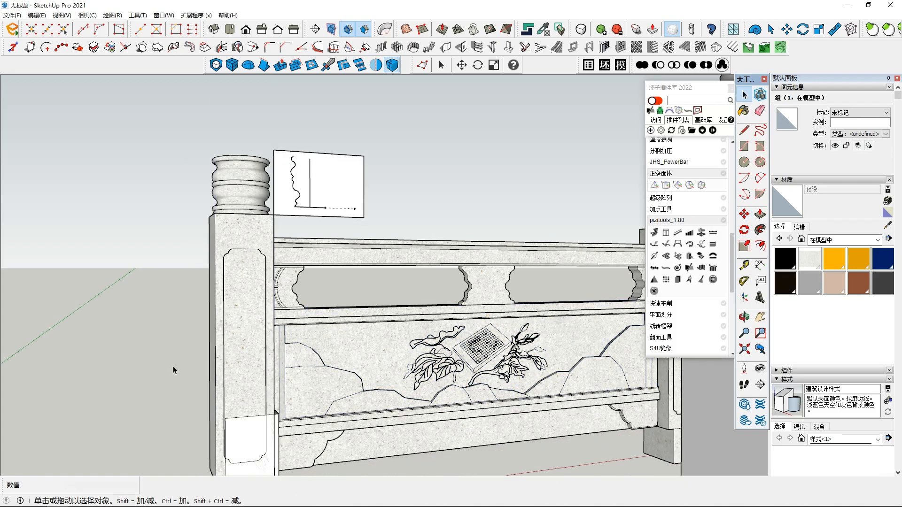
{"action": "scroll", "coordinate": [165, 364], "scroll_direction": "down", "scroll_amount": 5}
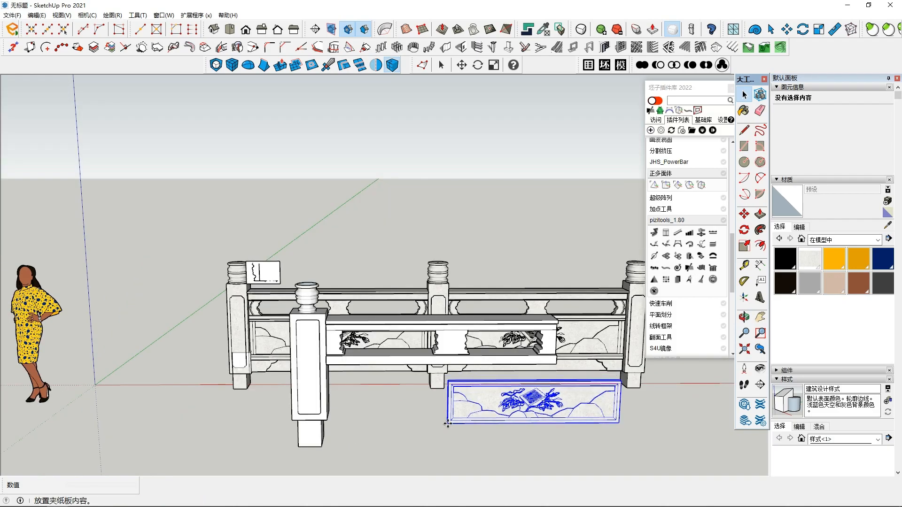
Move the pasted carved panel about 2105 mm so its upper corner meets the post directly below the lower rail, and deselect it.
{"action": "key", "text": "m"}
{"action": "left_click", "coordinate": [444, 325]}
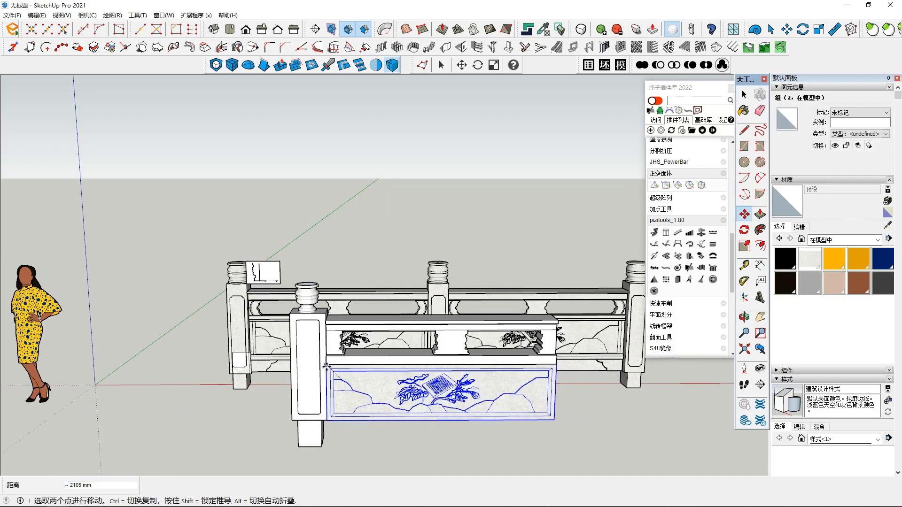
{"action": "left_click", "coordinate": [327, 360]}
{"action": "middle_click_drag", "start_coordinate": [327, 359], "coordinate": [421, 368]}
{"action": "key", "text": "space"}
{"action": "left_click", "coordinate": [423, 427]}
Copy the capped post along the rails so the copy stands at their far end.
{"action": "scroll", "coordinate": [529, 419], "scroll_direction": "down", "scroll_amount": 10}
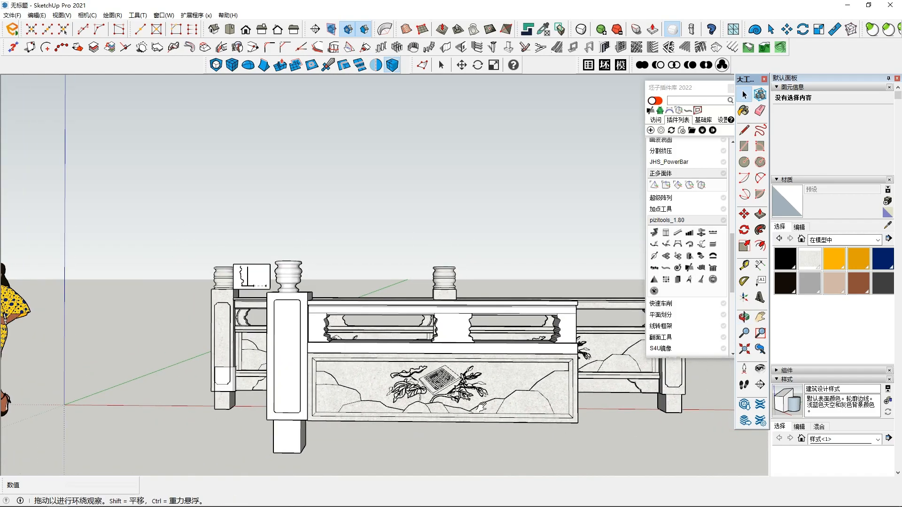
{"action": "middle_click_drag", "start_coordinate": [497, 401], "coordinate": [444, 458]}
{"action": "left_click", "coordinate": [567, 365]}
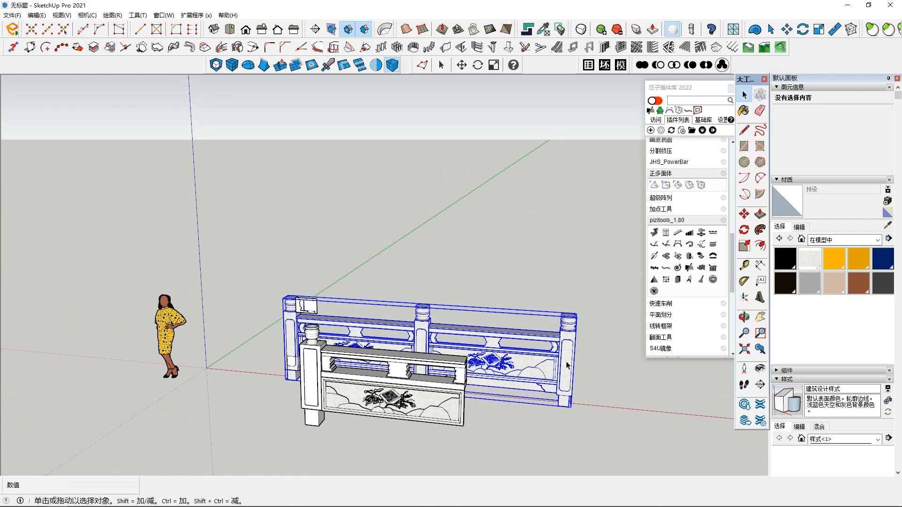
{"action": "left_click", "coordinate": [314, 382]}
{"action": "middle_click_drag", "start_coordinate": [313, 383], "coordinate": [324, 390]}
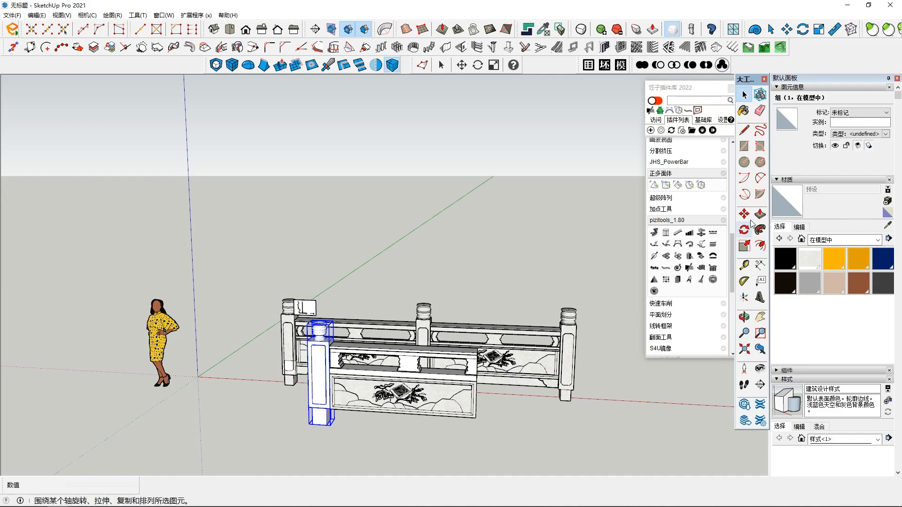
{"action": "left_click", "coordinate": [328, 346]}
{"action": "key", "text": "ctrl"}
{"action": "left_click", "coordinate": [474, 357]}
{"action": "key", "text": "o"}
{"action": "left_click_drag", "start_coordinate": [537, 346], "coordinate": [492, 346]}
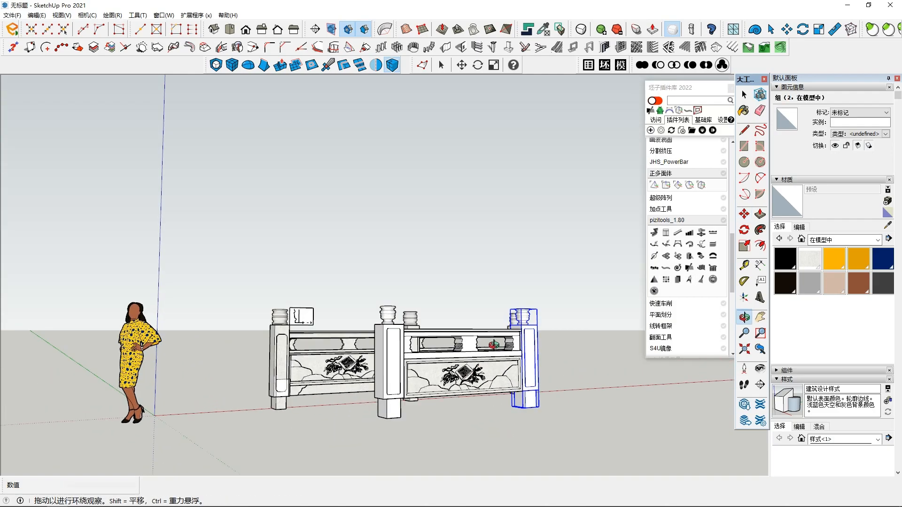
{"action": "scroll", "coordinate": [410, 387], "scroll_direction": "up", "scroll_amount": 5}
{"action": "key", "text": "space"}
{"action": "mouse_move", "coordinate": [414, 336]}
{"action": "middle_mouse_down"}
{"action": "mouse_move", "coordinate": [415, 348]}
{"action": "mouse_move", "coordinate": [403, 336]}
{"action": "mouse_move", "coordinate": [377, 346]}
{"action": "mouse_move", "coordinate": [378, 355]}
{"action": "mouse_move", "coordinate": [395, 348]}
{"action": "middle_mouse_up"}
{"action": "left_click", "coordinate": [381, 350], "text": "shift"}
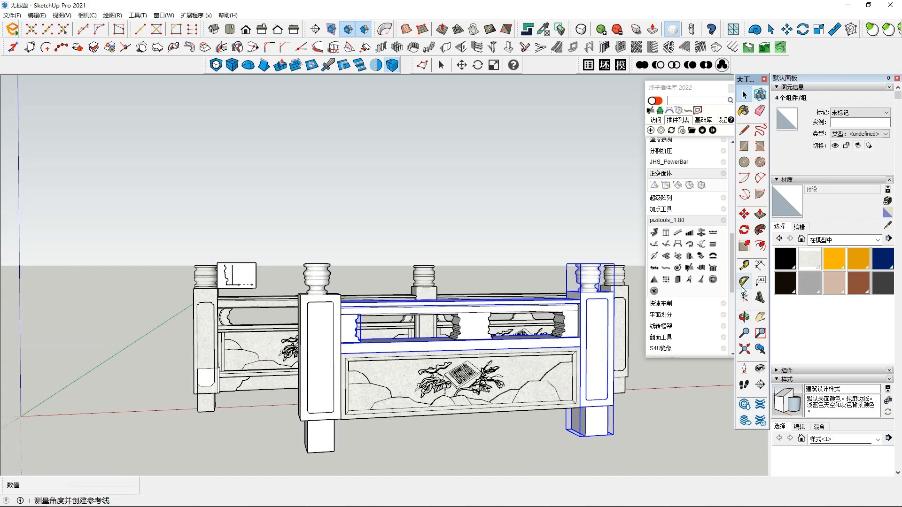
{"action": "left_click", "coordinate": [743, 249]}
{"action": "scroll", "coordinate": [495, 310], "scroll_direction": "up", "scroll_amount": 3}
{"action": "middle_click_drag", "start_coordinate": [461, 357], "coordinate": [465, 301]}
{"action": "scroll", "coordinate": [457, 352], "scroll_direction": "down", "scroll_amount": 1}
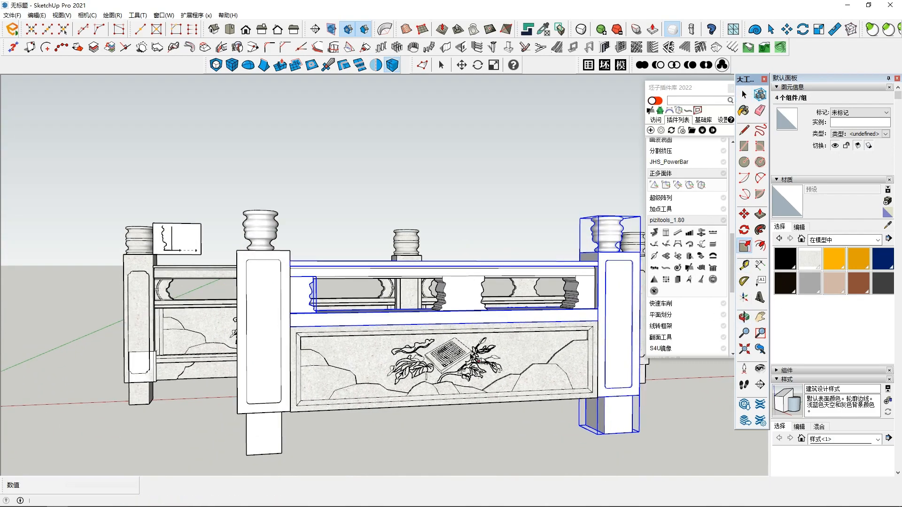
{"action": "key", "text": "space"}
{"action": "left_click", "coordinate": [493, 438]}
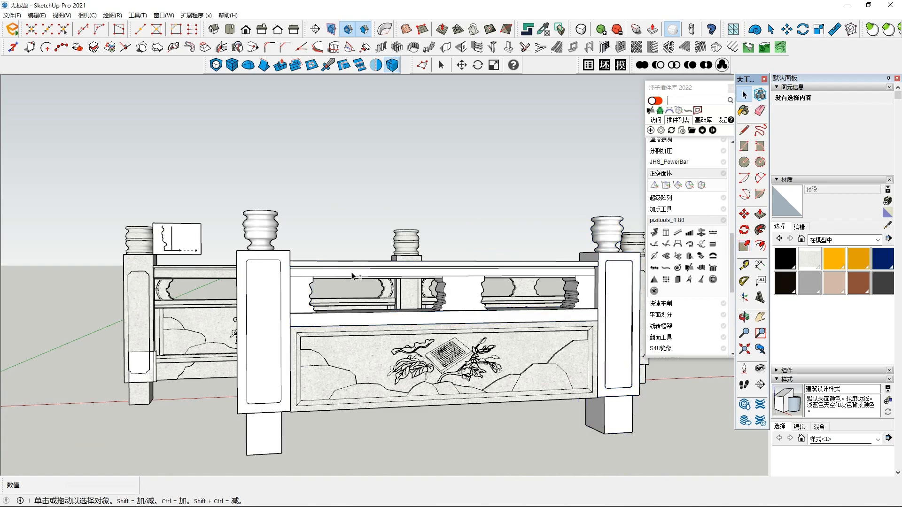
Group the baluster blocks together with the upper and lower rails between the two posts.
{"action": "left_click", "coordinate": [451, 310]}
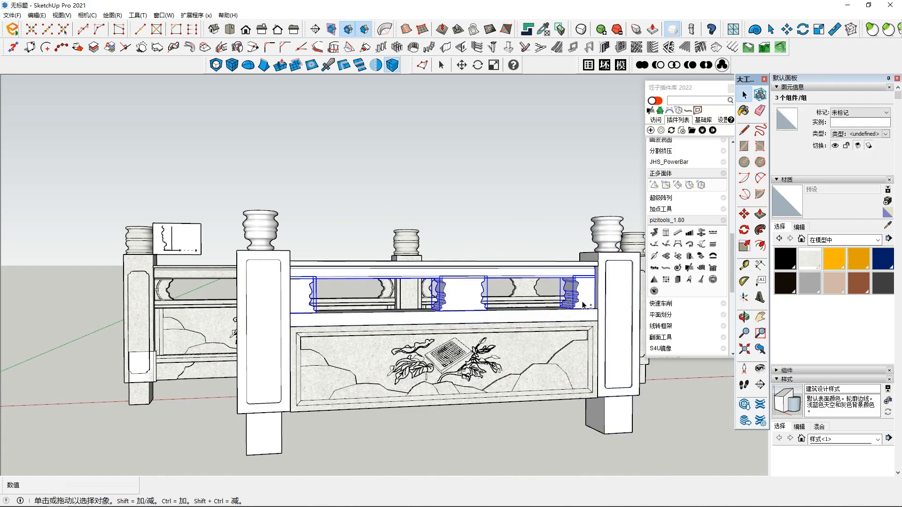
{"action": "right_click", "coordinate": [565, 320]}
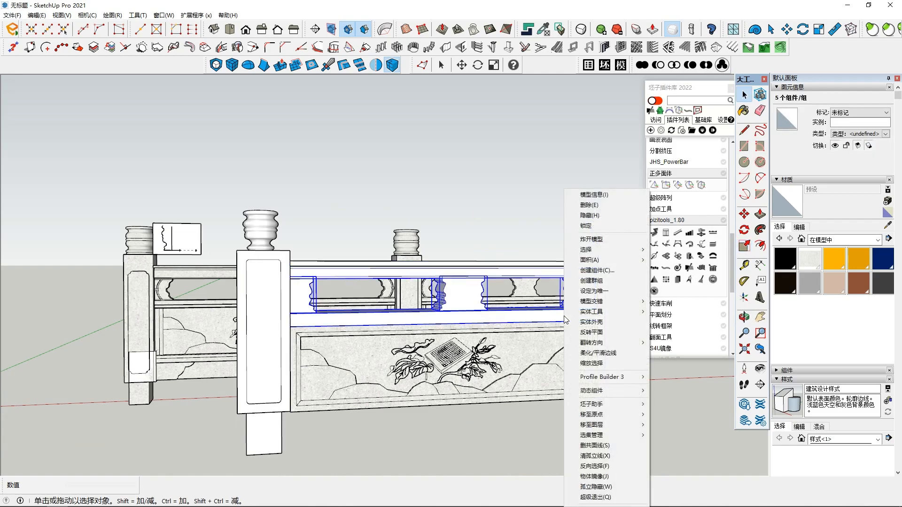
{"action": "left_click", "coordinate": [601, 281]}
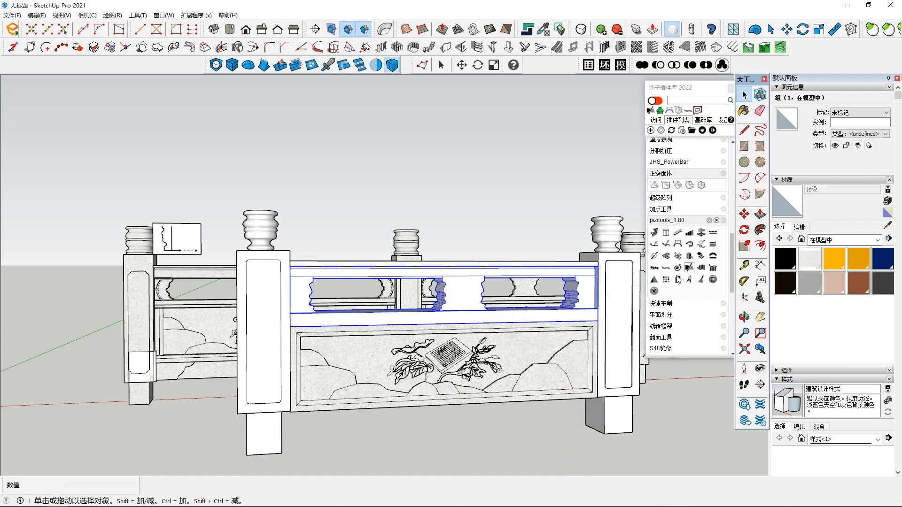
Scale the rail and baluster group down in height from its lower edge, keeping its top in place.
{"action": "middle_click_drag", "start_coordinate": [521, 338], "coordinate": [725, 283]}
{"action": "left_click", "coordinate": [743, 245]}
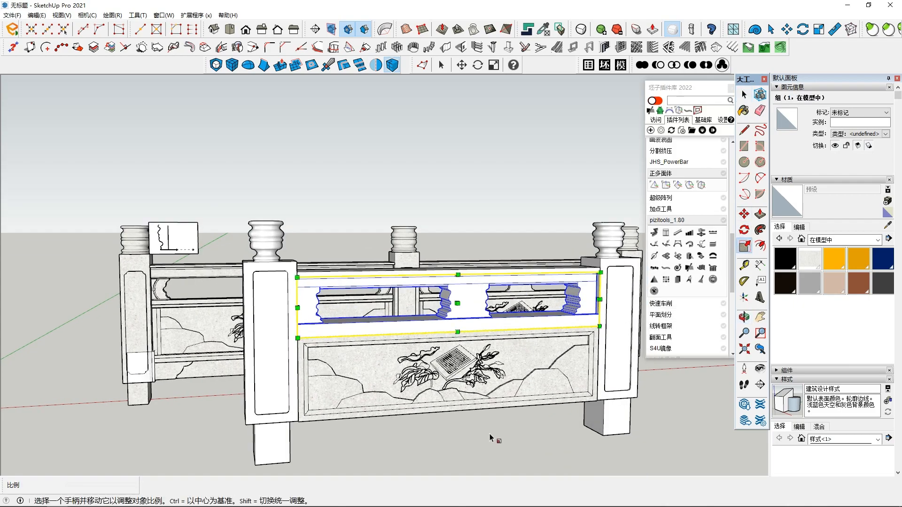
{"action": "middle_click_drag", "start_coordinate": [453, 327], "coordinate": [461, 331]}
{"action": "left_click_drag", "start_coordinate": [465, 328], "coordinate": [466, 314]}
{"action": "key", "text": "space"}
Move the carved panel up about 101 mm so its top edge meets the underside of the lower rail.
{"action": "left_click", "coordinate": [465, 331]}
{"action": "left_click", "coordinate": [439, 367], "text": "shift"}
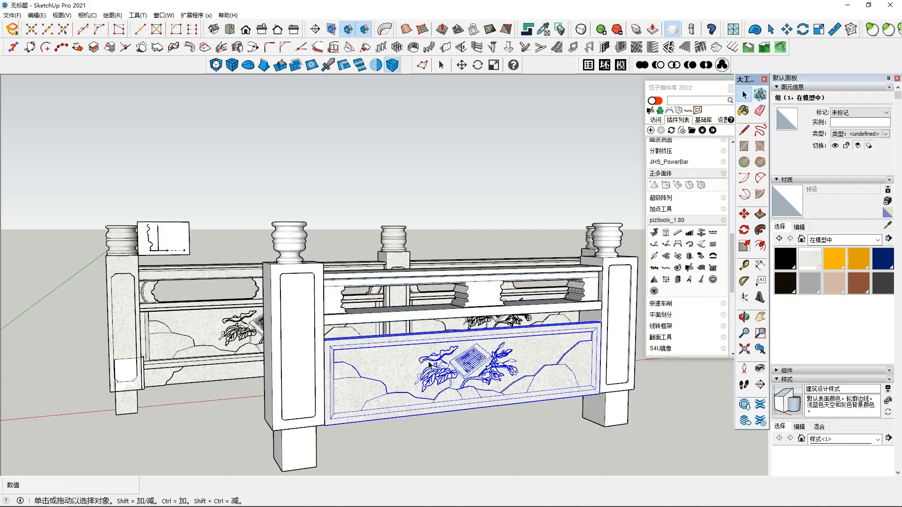
{"action": "middle_click_drag", "start_coordinate": [439, 366], "coordinate": [441, 357]}
{"action": "left_click", "coordinate": [744, 214]}
{"action": "left_click", "coordinate": [326, 342]}
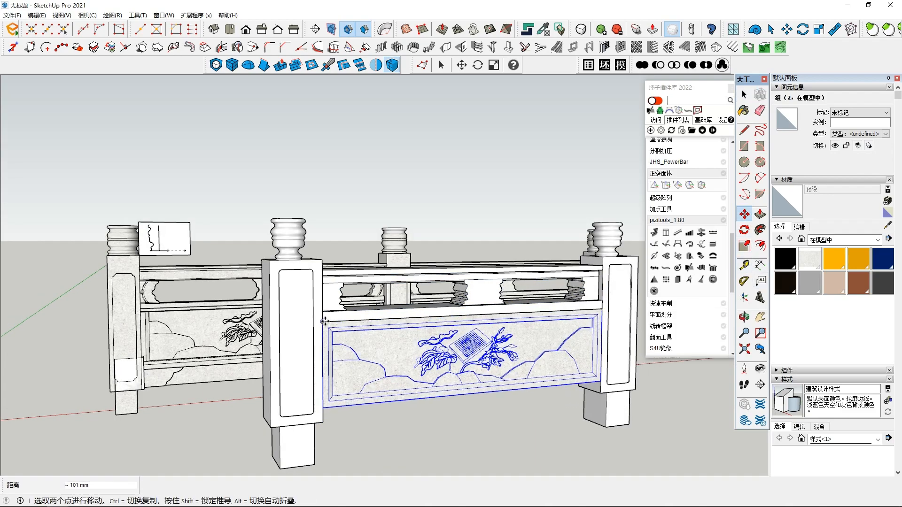
{"action": "key", "text": "Escape"}
{"action": "middle_click_drag", "start_coordinate": [325, 321], "coordinate": [423, 329]}
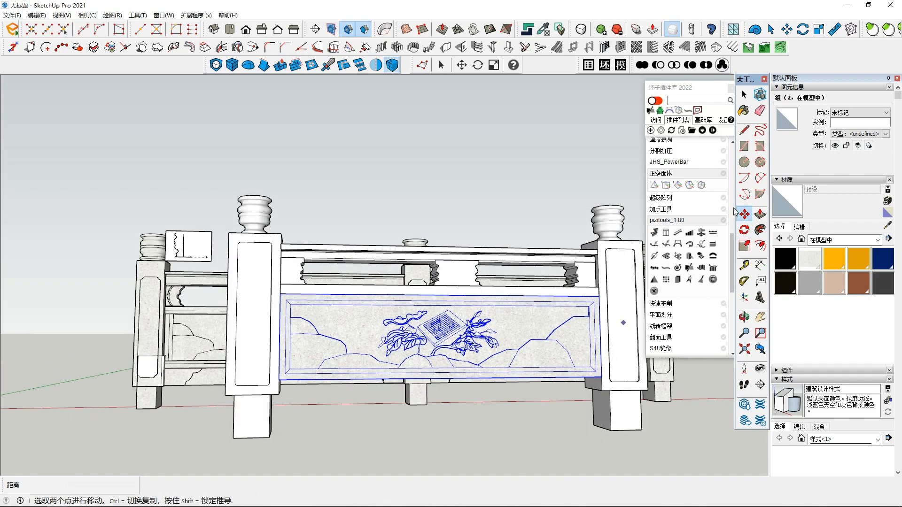
Draw a rectangle of about 0.22 m² directly below the carved panel, spanning from one post to the other.
{"action": "left_click", "coordinate": [743, 146]}
{"action": "scroll", "coordinate": [257, 388], "scroll_direction": "up", "scroll_amount": 3}
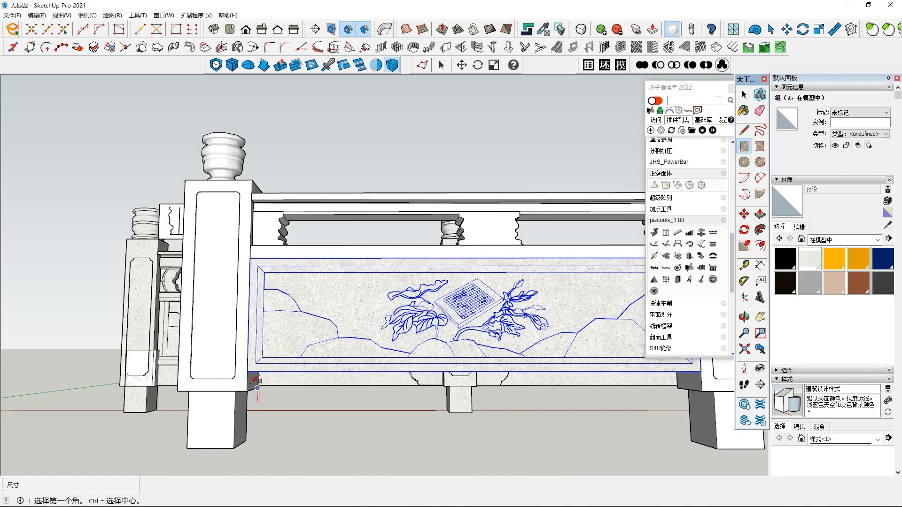
{"action": "left_click", "coordinate": [247, 371]}
{"action": "middle_click_drag", "start_coordinate": [248, 371], "coordinate": [329, 371]}
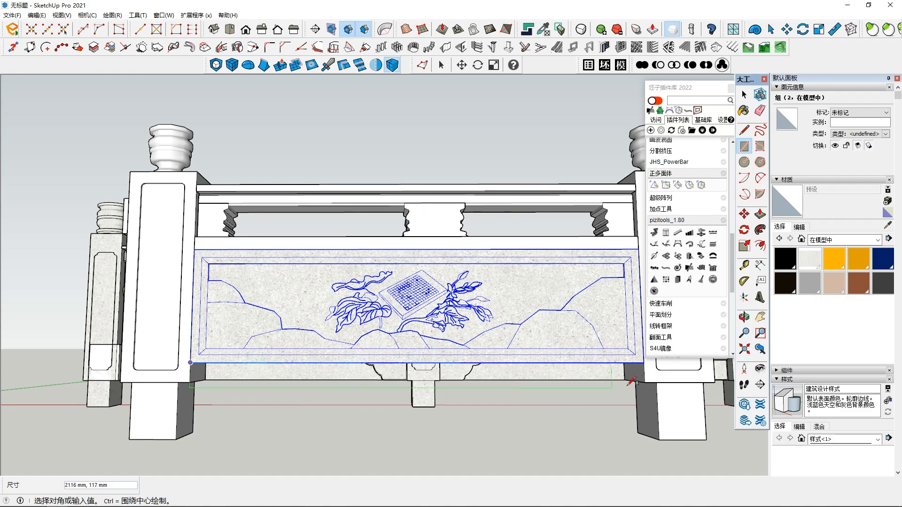
{"action": "left_click", "coordinate": [644, 382]}
{"action": "scroll", "coordinate": [649, 382], "scroll_direction": "down", "scroll_amount": 2}
Push/pull the rectangle about 270 mm in depth to form a solid bottom rail between the posts.
{"action": "key", "text": "space"}
{"action": "left_click", "coordinate": [404, 373]}
{"action": "middle_click_drag", "start_coordinate": [404, 374], "coordinate": [282, 305]}
{"action": "left_click", "coordinate": [760, 214]}
{"action": "middle_click_drag", "start_coordinate": [540, 357], "coordinate": [479, 389]}
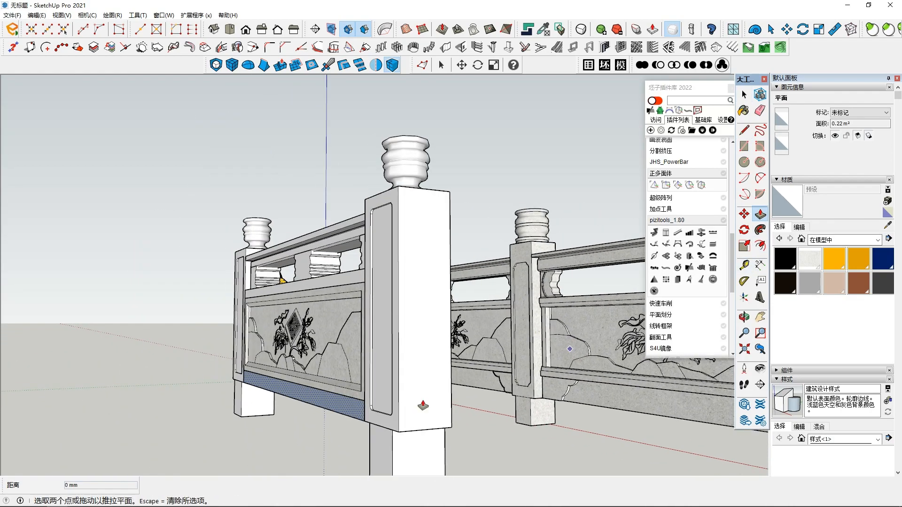
{"action": "left_click", "coordinate": [350, 410]}
{"action": "middle_click_drag", "start_coordinate": [351, 410], "coordinate": [263, 413]}
{"action": "middle_click_drag", "start_coordinate": [368, 385], "coordinate": [348, 417]}
{"action": "scroll", "coordinate": [348, 416], "scroll_direction": "down", "scroll_amount": 3}
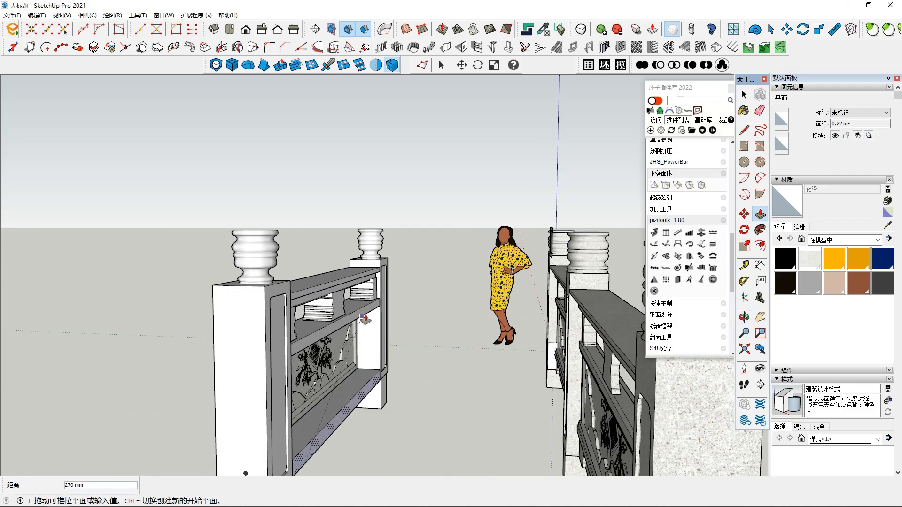
{"action": "key", "text": "space"}
Scale the carved panel in thickness so it fills more of the bottom rail's depth, and deselect it.
{"action": "left_click", "coordinate": [350, 381]}
{"action": "scroll", "coordinate": [350, 381], "scroll_direction": "up", "scroll_amount": 2}
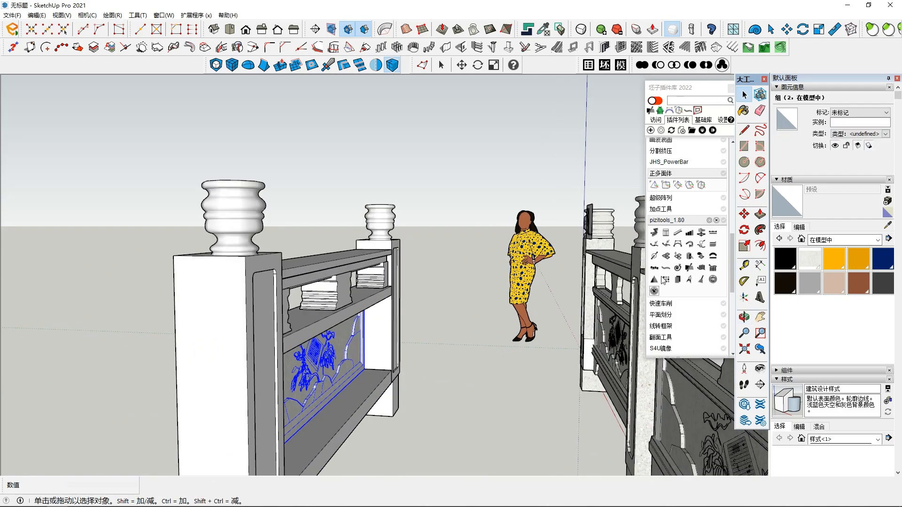
{"action": "left_click", "coordinate": [743, 247]}
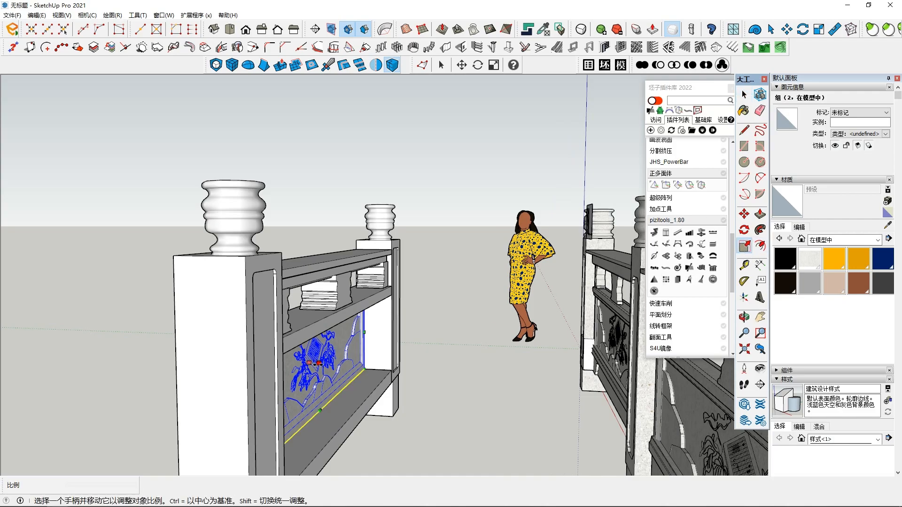
{"action": "left_click_drag", "start_coordinate": [316, 364], "coordinate": [348, 442]}
{"action": "middle_click_drag", "start_coordinate": [348, 450], "coordinate": [536, 441]}
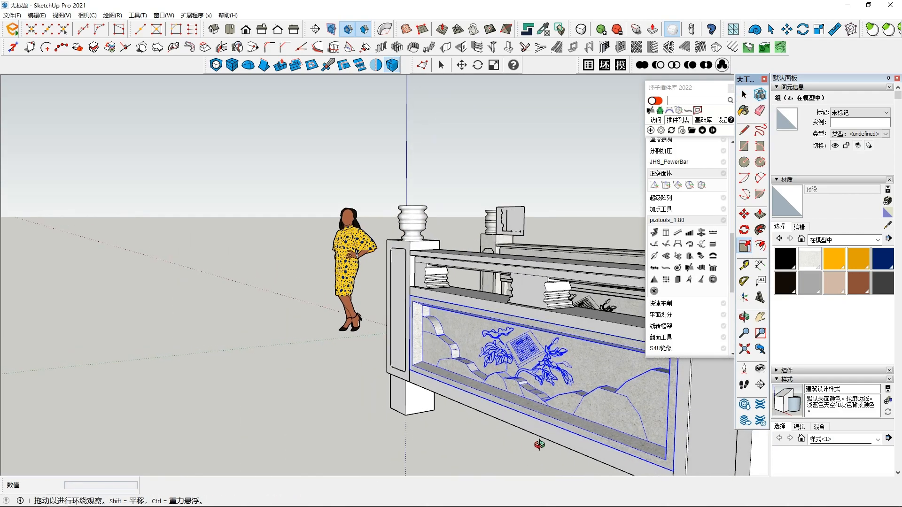
{"action": "key", "text": "space"}
{"action": "middle_click_drag", "start_coordinate": [402, 427], "coordinate": [477, 374]}
{"action": "left_click", "coordinate": [566, 437]}
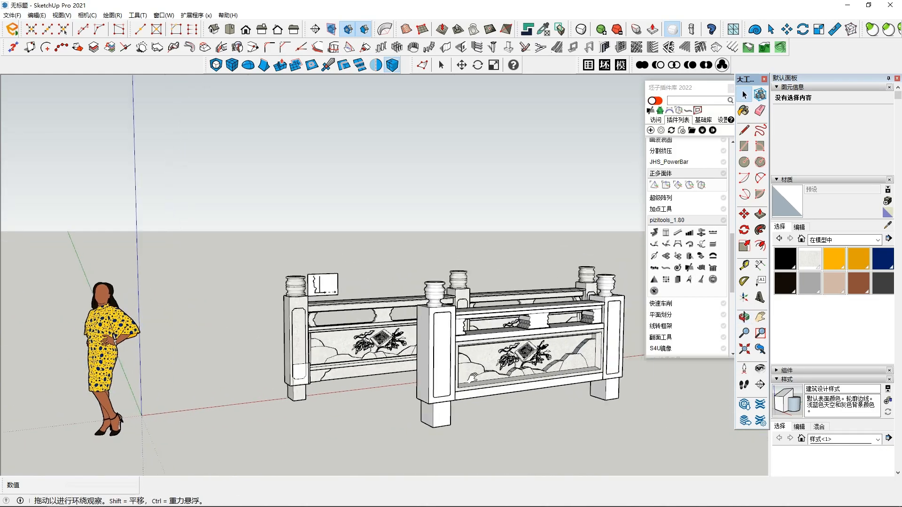
Group all the geometry of the bottom rail below the carved panel.
{"action": "scroll", "coordinate": [460, 396], "scroll_direction": "down", "scroll_amount": 2}
{"action": "scroll", "coordinate": [445, 401], "scroll_direction": "up", "scroll_amount": 1}
{"action": "scroll", "coordinate": [444, 401], "scroll_direction": "up", "scroll_amount": 6}
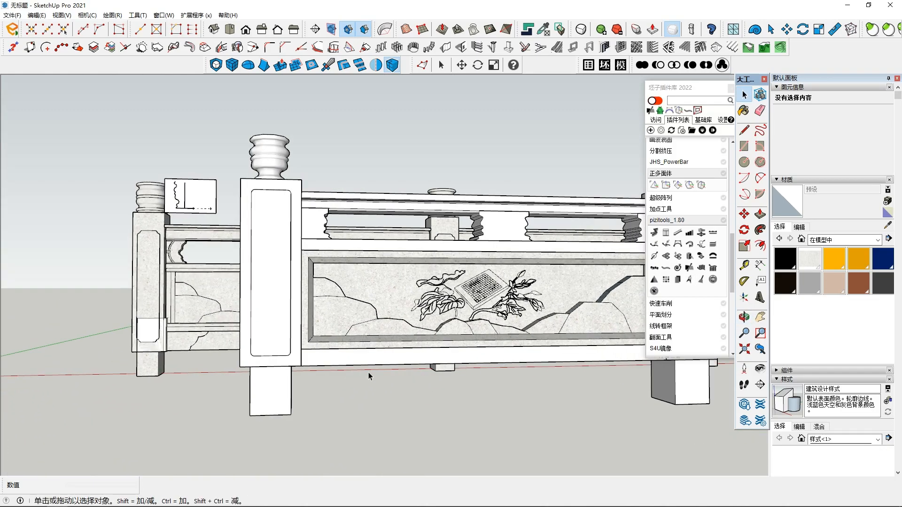
{"action": "right_click", "coordinate": [382, 364]}
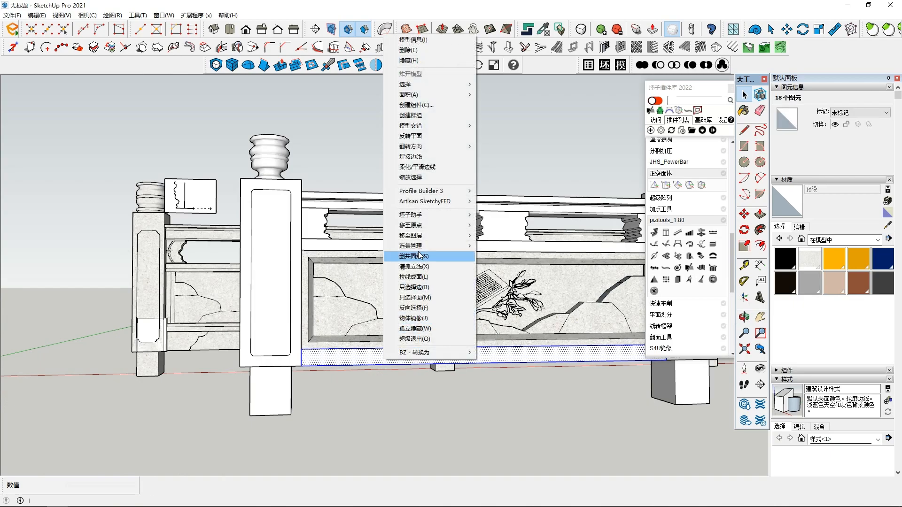
{"action": "left_click", "coordinate": [410, 115]}
{"action": "middle_click_drag", "start_coordinate": [433, 254], "coordinate": [438, 271]}
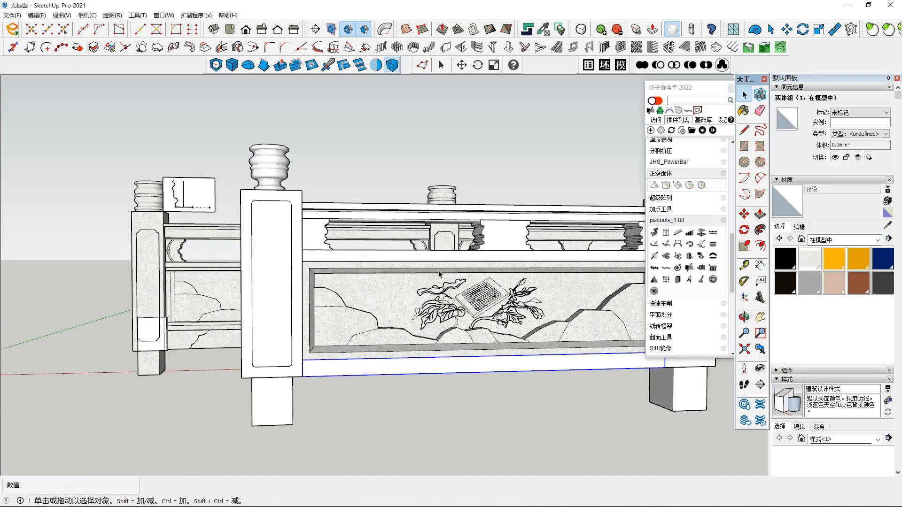
Draw two freehand rock-contour lines on the bottom rail's front face, one near each end, inside its group.
{"action": "left_click", "coordinate": [760, 131]}
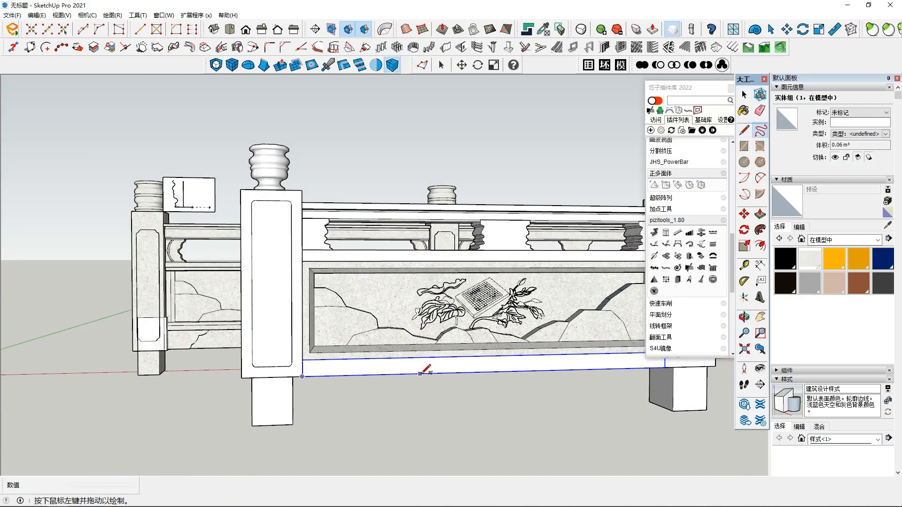
{"action": "scroll", "coordinate": [426, 371], "scroll_direction": "up", "scroll_amount": 1}
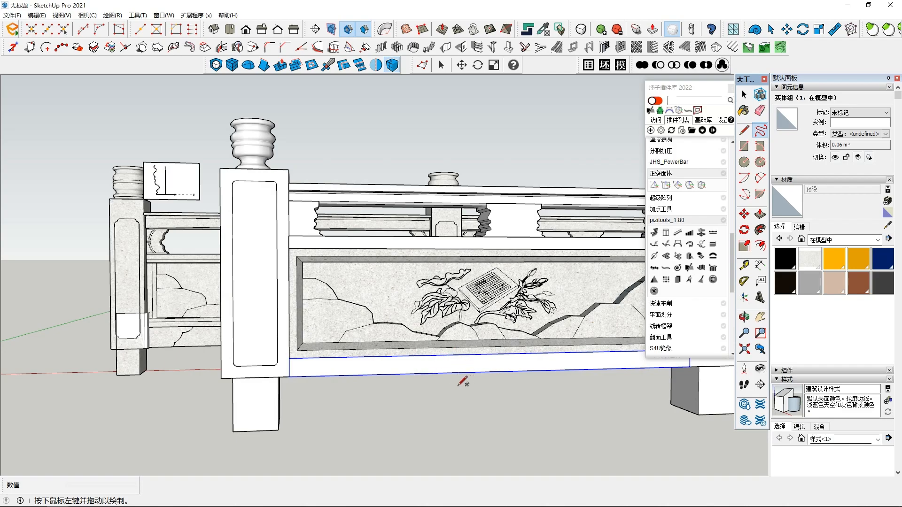
{"action": "key", "text": "space"}
{"action": "double_click", "coordinate": [451, 371]}
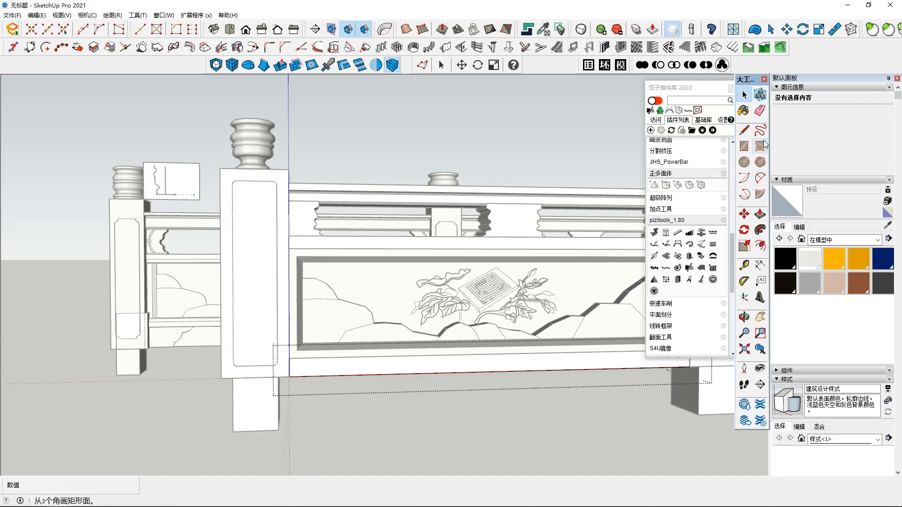
{"action": "left_click", "coordinate": [761, 131]}
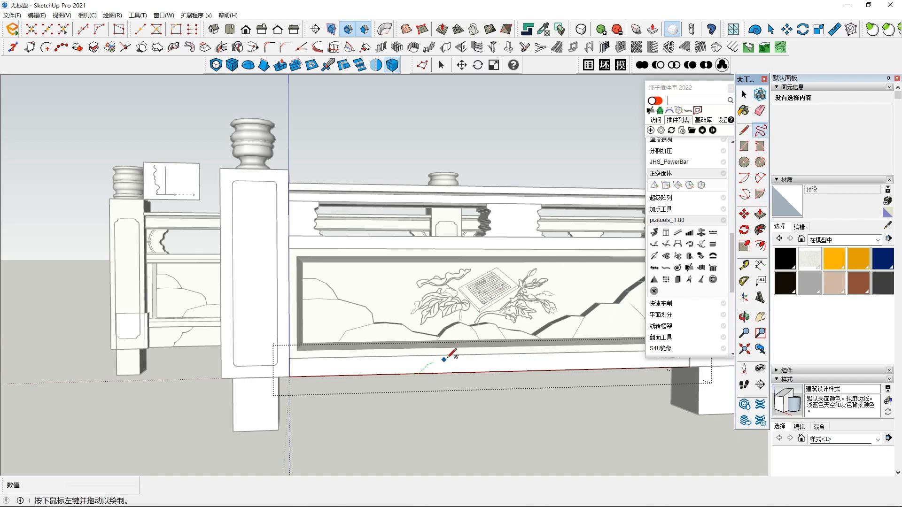
{"action": "middle_click_drag", "start_coordinate": [504, 372], "coordinate": [495, 376]}
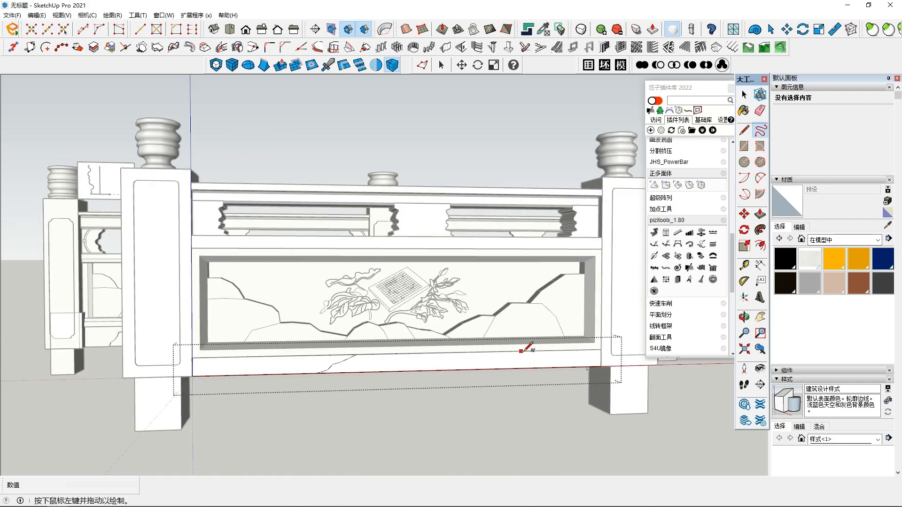
{"action": "left_click_drag", "start_coordinate": [549, 368], "coordinate": [550, 368]}
{"action": "key", "text": "space"}
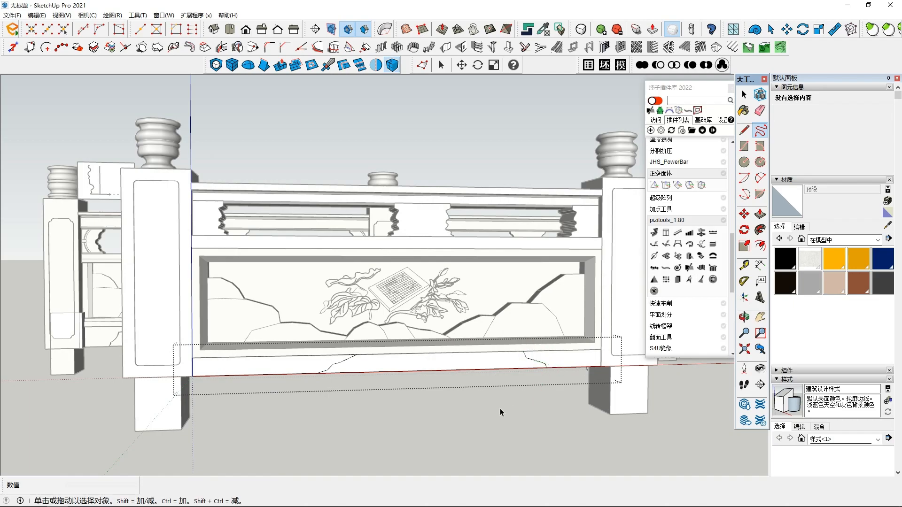
{"action": "left_click", "coordinate": [503, 406]}
{"action": "scroll", "coordinate": [490, 410], "scroll_direction": "down", "scroll_amount": 4}
{"action": "mouse_move", "coordinate": [470, 423]}
{"action": "middle_mouse_down"}
{"action": "mouse_move", "coordinate": [494, 458]}
{"action": "mouse_move", "coordinate": [522, 440]}
{"action": "mouse_move", "coordinate": [477, 453]}
{"action": "mouse_move", "coordinate": [524, 389]}
{"action": "mouse_move", "coordinate": [477, 386]}
{"action": "middle_mouse_up"}
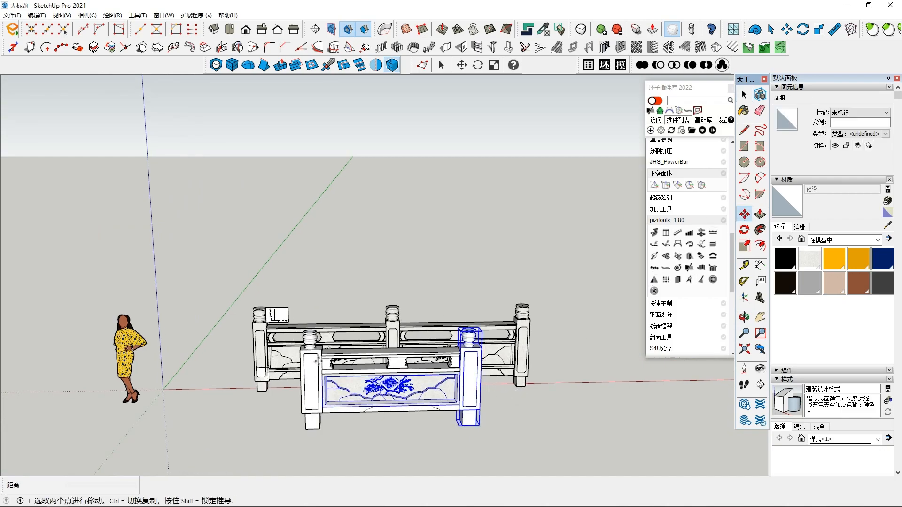
{"action": "key", "text": "ctrl"}
{"action": "left_click", "coordinate": [324, 371]}
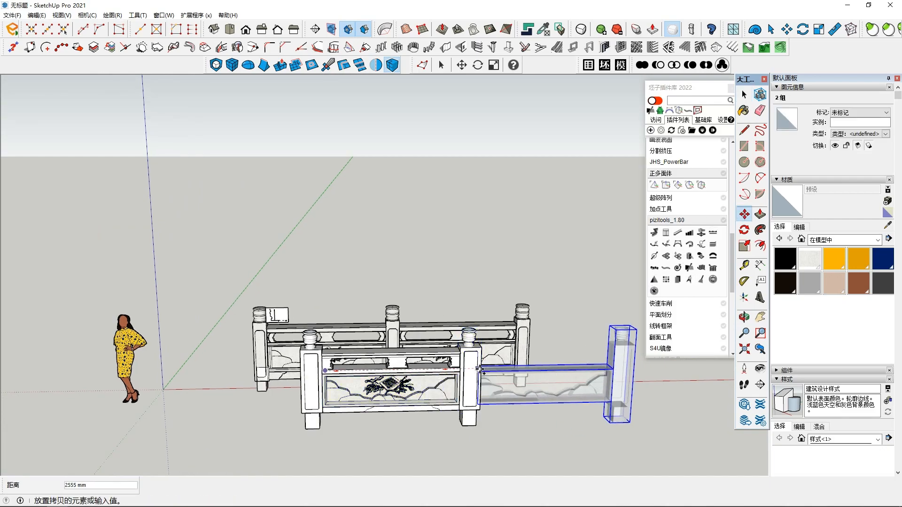
{"action": "left_click", "coordinate": [744, 94]}
Group the upper rails with baluster blocks, the carved panel and the bottom rail between the two front posts.
{"action": "middle_click_drag", "start_coordinate": [469, 300], "coordinate": [375, 327]}
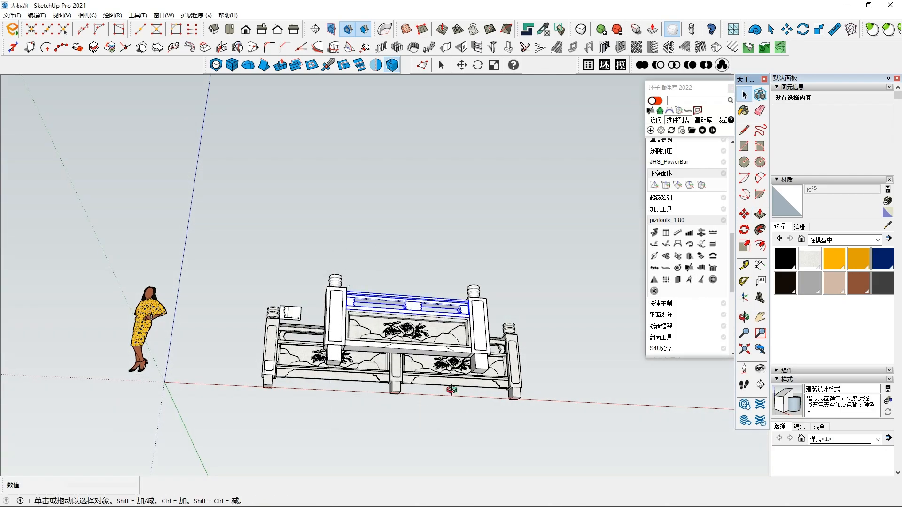
{"action": "middle_click_drag", "start_coordinate": [451, 390], "coordinate": [403, 352]}
{"action": "left_click_drag", "start_coordinate": [484, 447], "coordinate": [487, 452]}
{"action": "middle_click_drag", "start_coordinate": [452, 394], "coordinate": [434, 429]}
{"action": "scroll", "coordinate": [395, 367], "scroll_direction": "up", "scroll_amount": 1}
{"action": "right_click", "coordinate": [420, 335]}
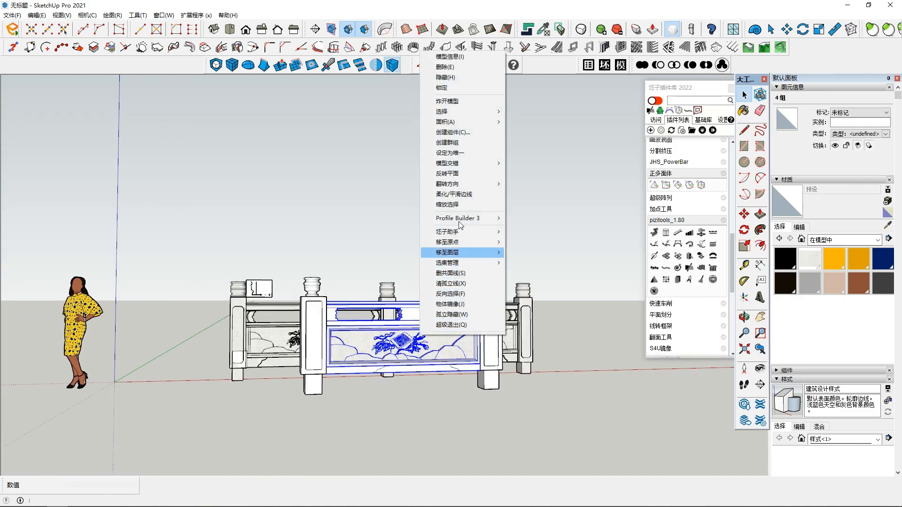
{"action": "left_click", "coordinate": [460, 143]}
Copy the grouped infill together with the right-hand post 2595 mm along the red axis to form a second bay.
{"action": "middle_click_drag", "start_coordinate": [467, 276], "coordinate": [468, 288]}
{"action": "left_click", "coordinate": [492, 346], "text": "shift"}
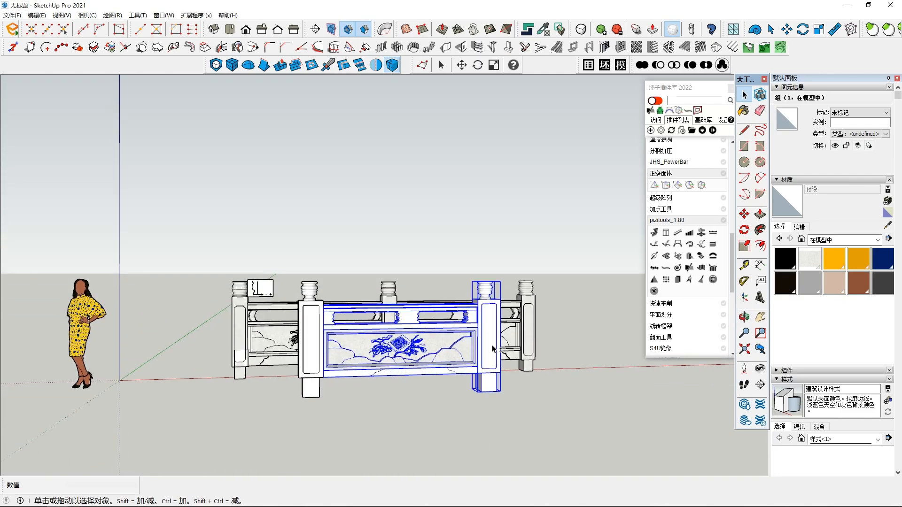
{"action": "middle_click_drag", "start_coordinate": [493, 348], "coordinate": [464, 374]}
{"action": "left_click", "coordinate": [744, 213]}
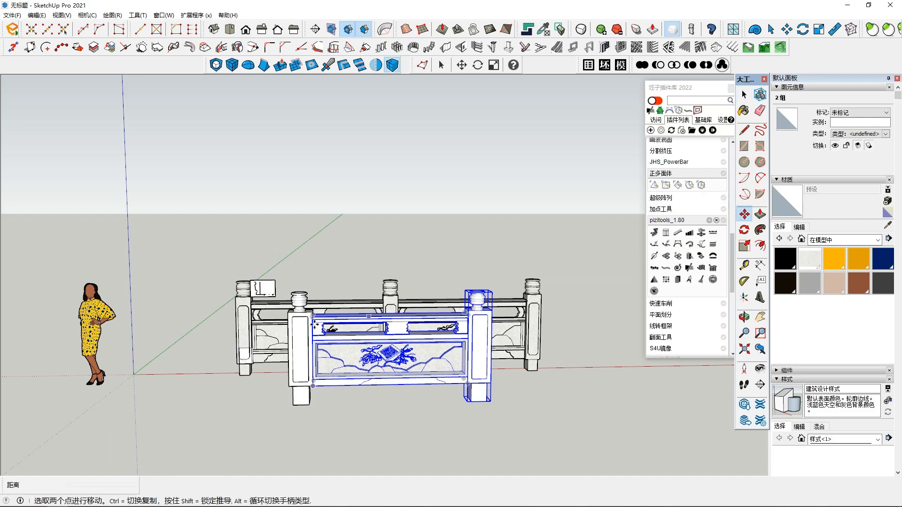
{"action": "left_click", "coordinate": [313, 321]}
{"action": "middle_click_drag", "start_coordinate": [313, 321], "coordinate": [184, 324], "text": "shift"}
{"action": "key", "text": "ctrl"}
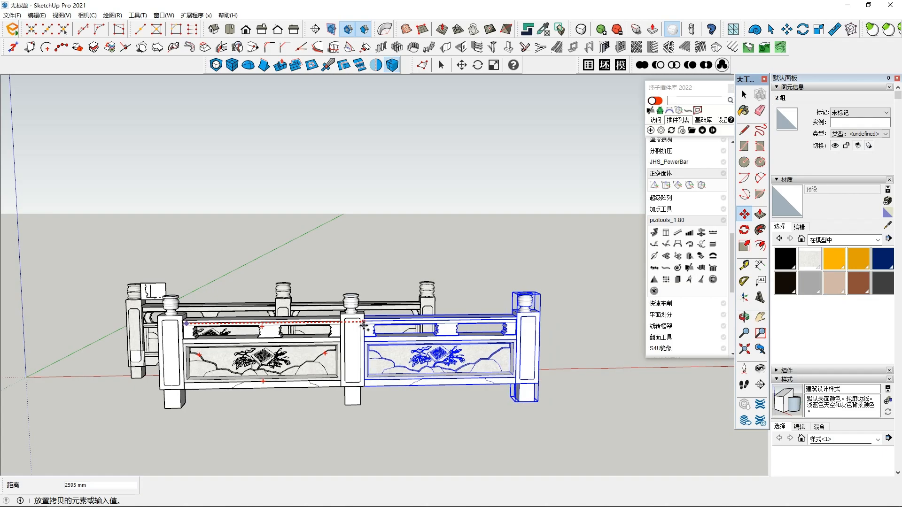
{"action": "left_click", "coordinate": [364, 329]}
Try to add a third bay by copying the second bay 2595 mm along the red axis, undo it, and restore the first copy.
{"action": "left_click", "coordinate": [364, 321]}
{"action": "middle_click_drag", "start_coordinate": [446, 322], "coordinate": [374, 334], "text": "shift"}
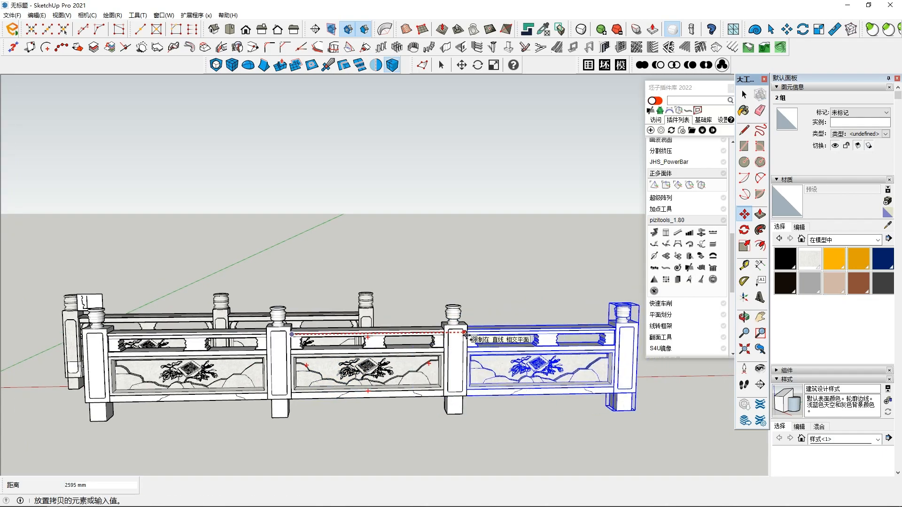
{"action": "key", "text": "ctrl+z"}
{"action": "key", "text": "space"}
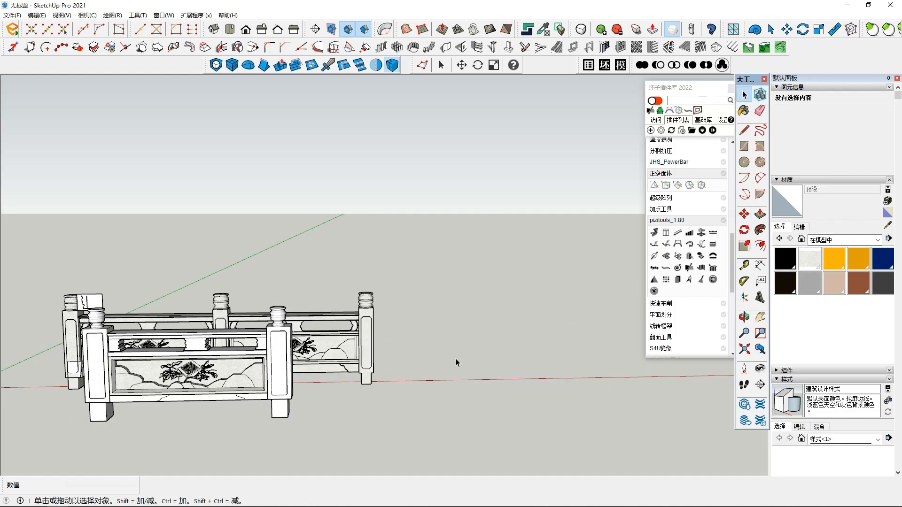
{"action": "key", "text": "ctrl+y"}
{"action": "middle_click_drag", "start_coordinate": [431, 379], "coordinate": [451, 399]}
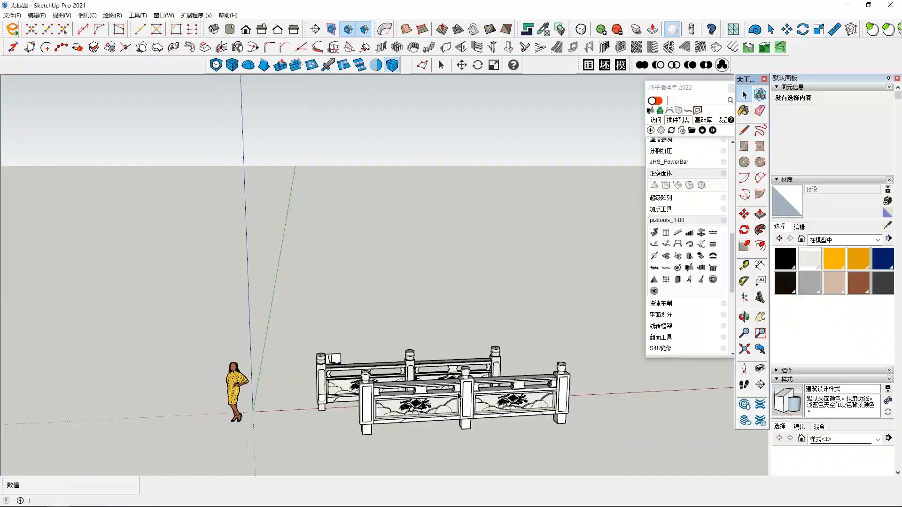